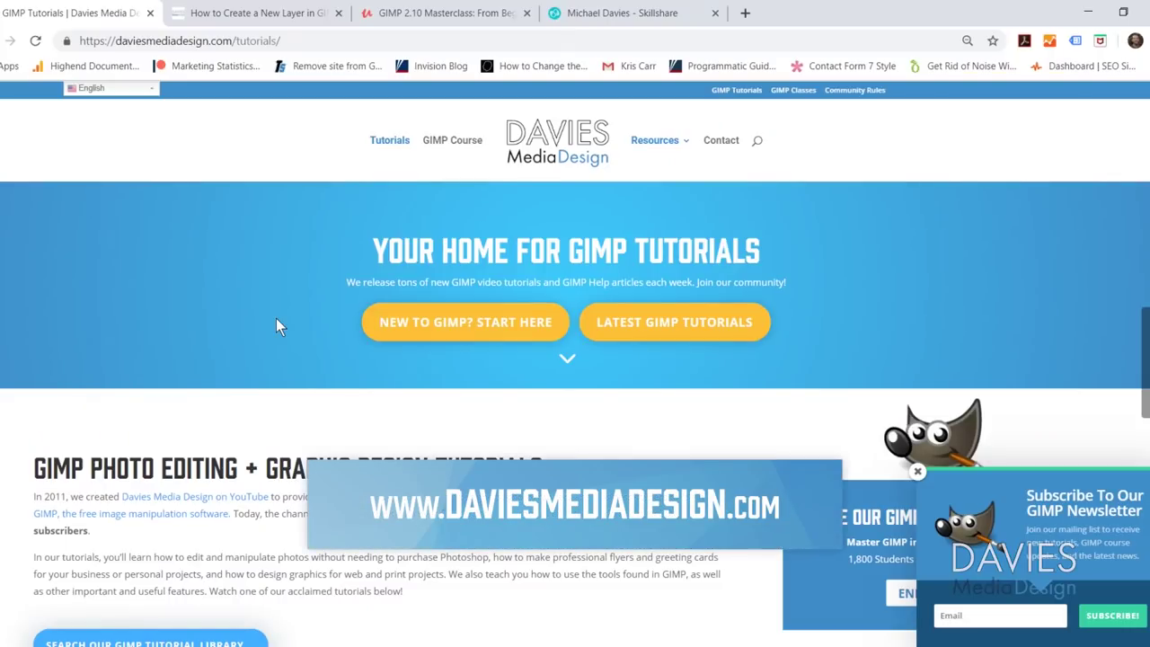
Look through the GIMP tutorials page and the new-layer article, and review the site's available translation languages.
scroll(275, 326, down, 6)
scroll(276, 325, down, 10)
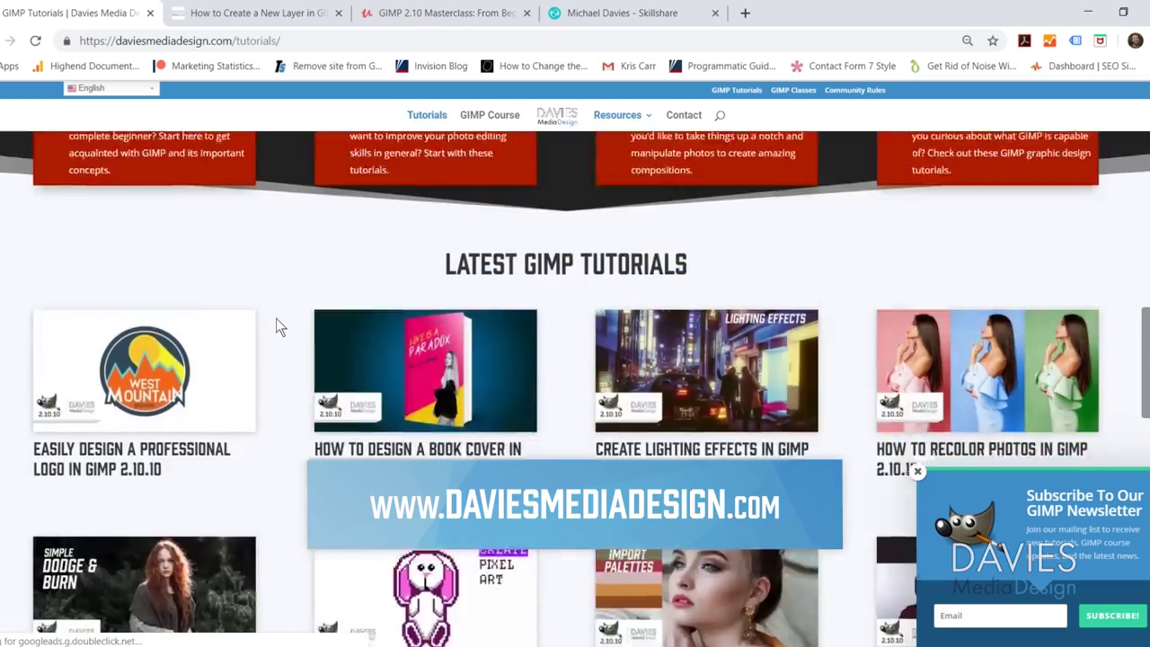
scroll(276, 325, down, 12)
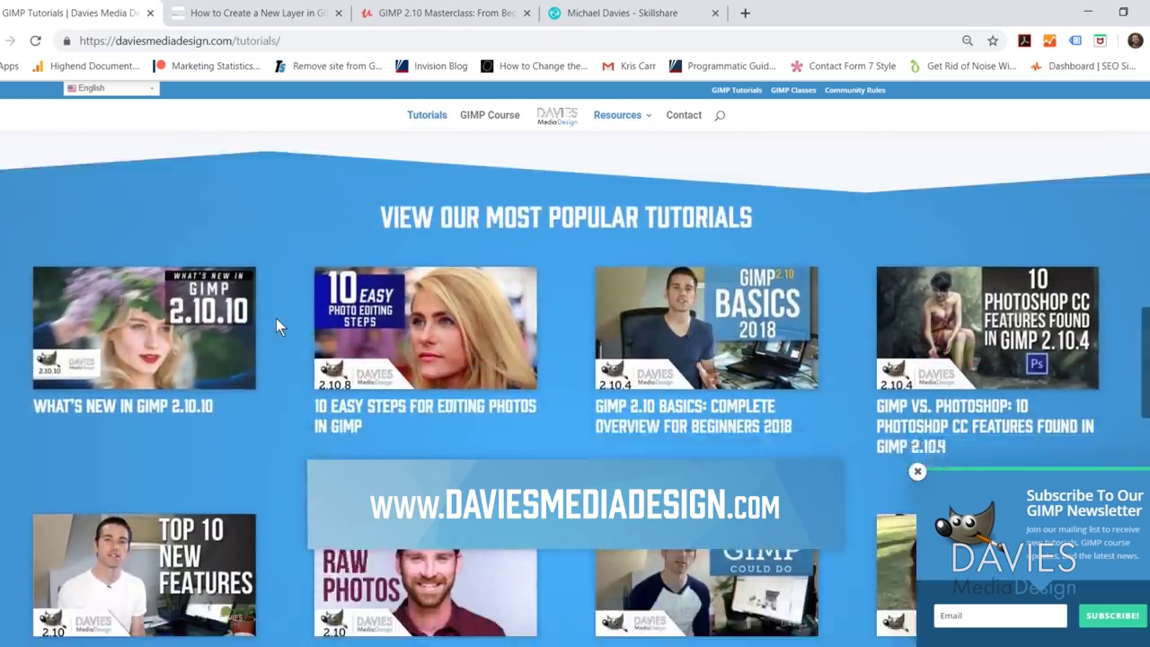
scroll(275, 318, down, 5)
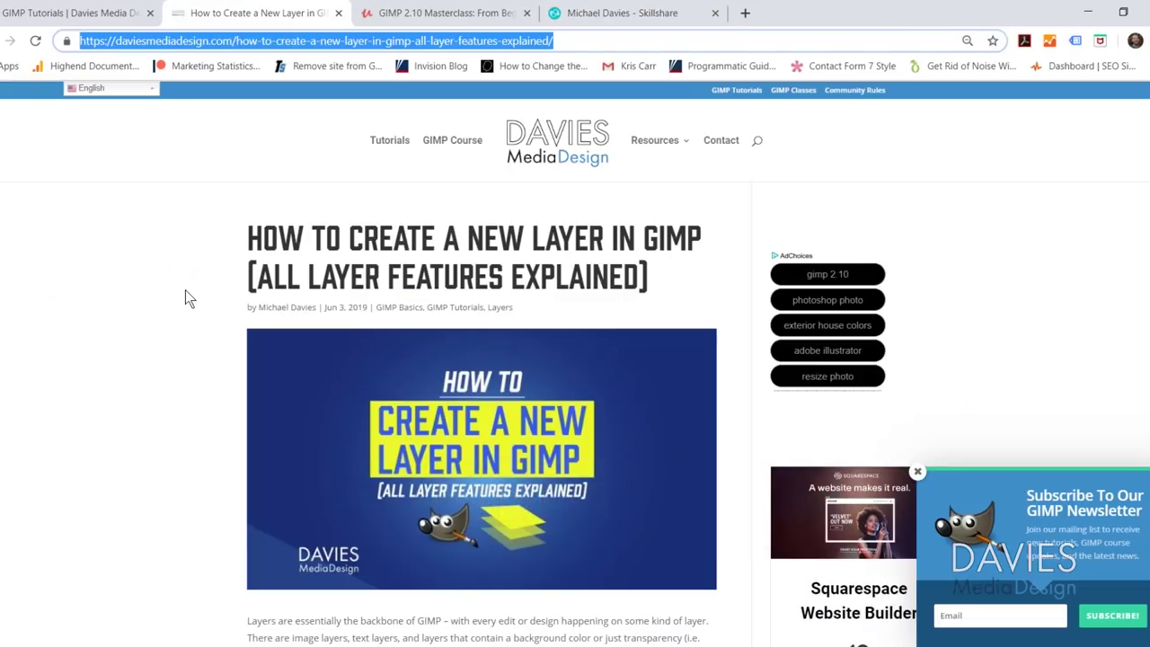
scroll(270, 462, down, 15)
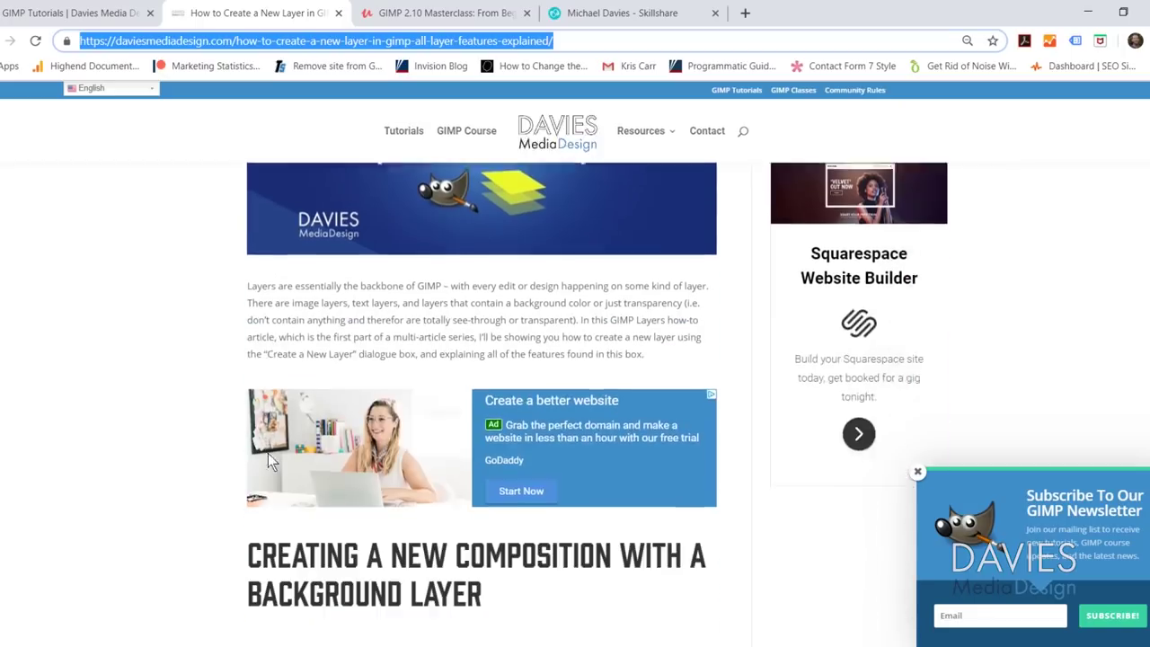
scroll(268, 464, down, 5)
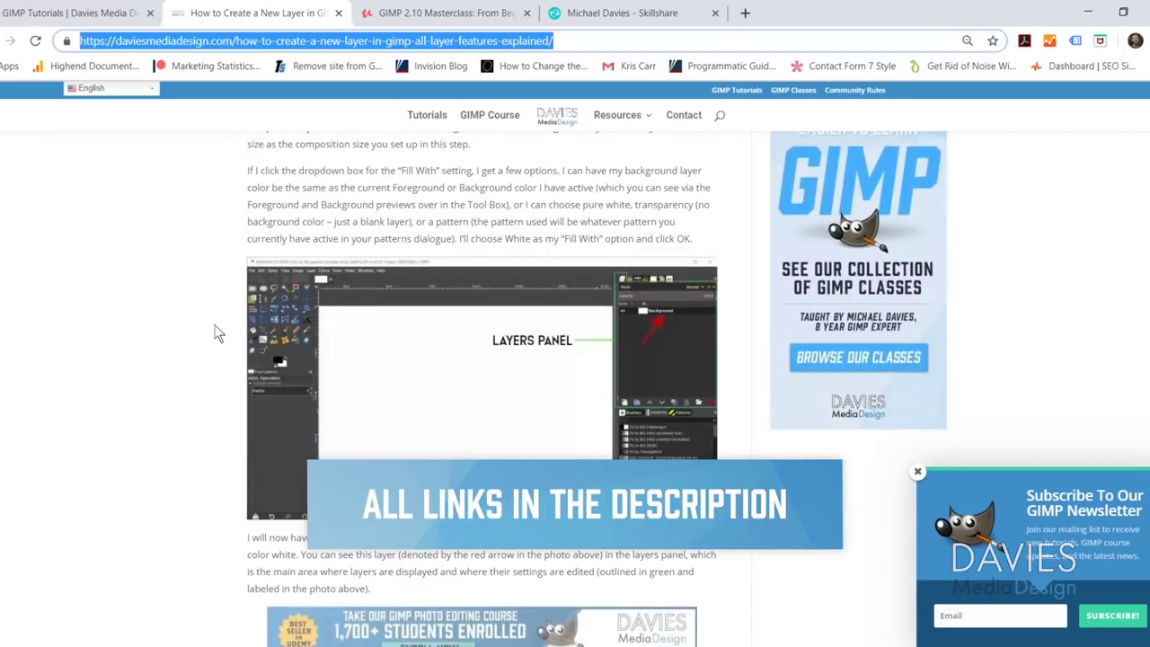
click(133, 93)
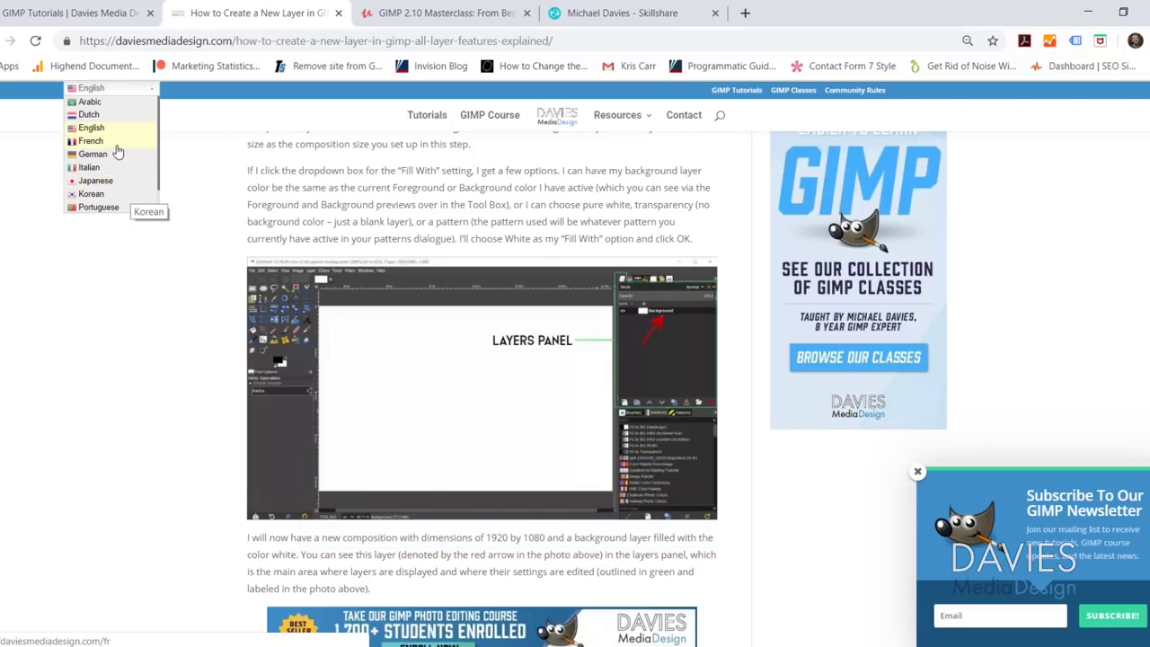
scroll(116, 151, down, 2)
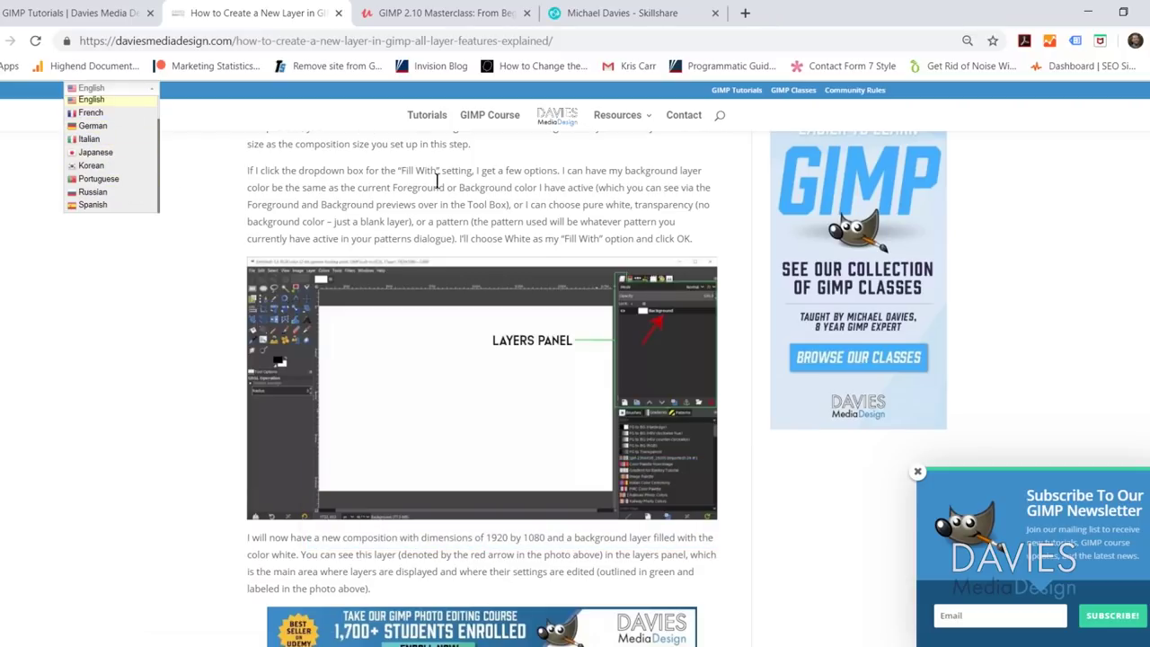
click(106, 207)
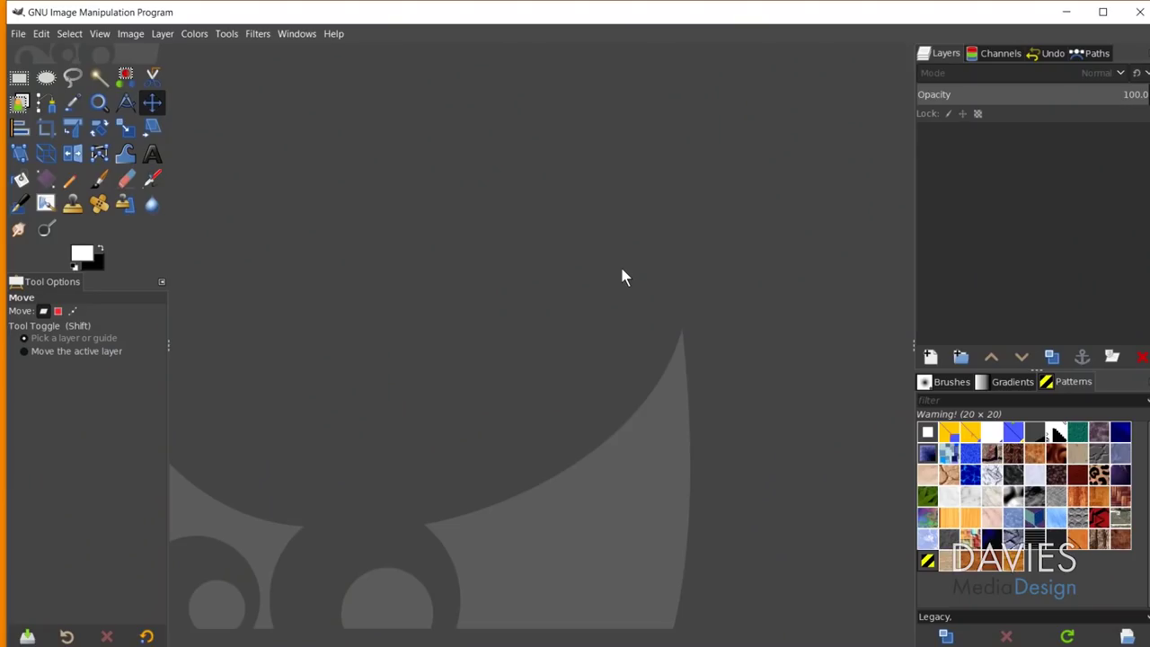
Start a new image and set its size to 1280 by 720 px.
click(18, 33)
click(36, 52)
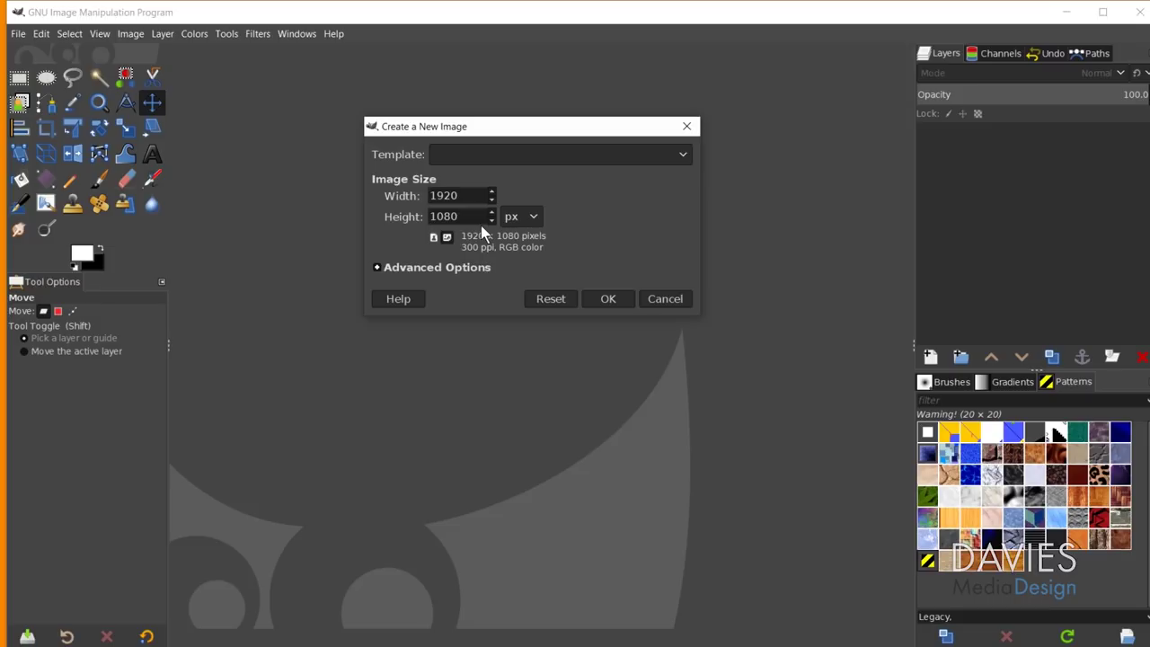
double_click(443, 196)
text(1280)
key(Tab)
text(720)
Set the image resolution to 72 pixels/in, choose White as the fill, and create the image.
click(448, 270)
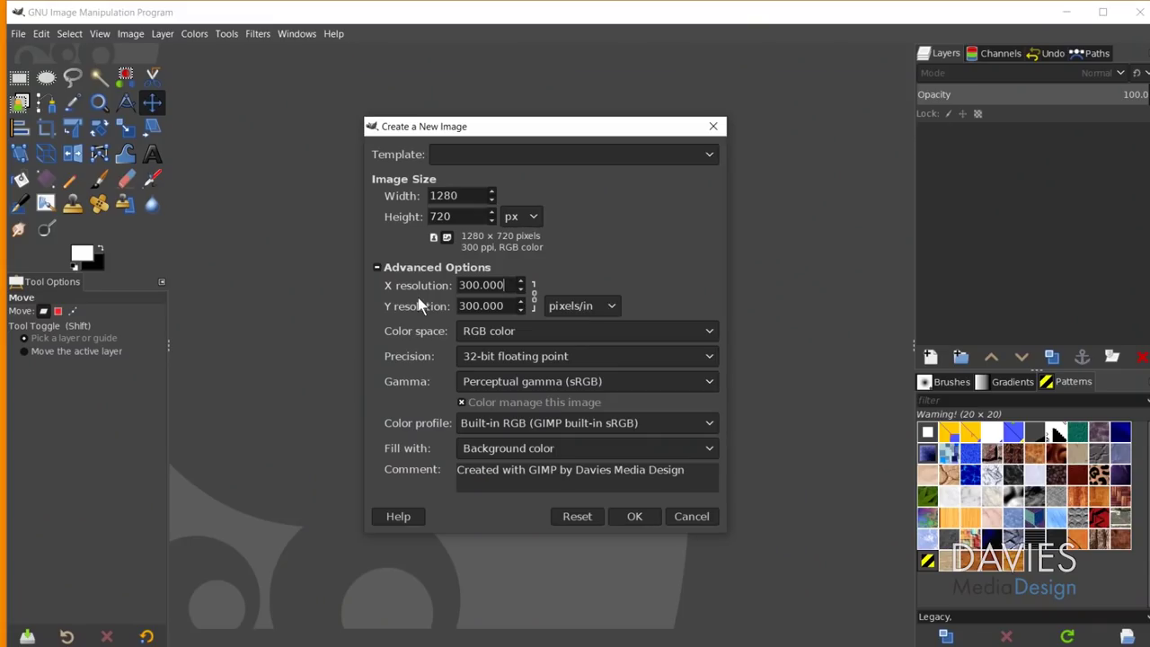
key(ctrl+a)
text(7)
key(Tab)
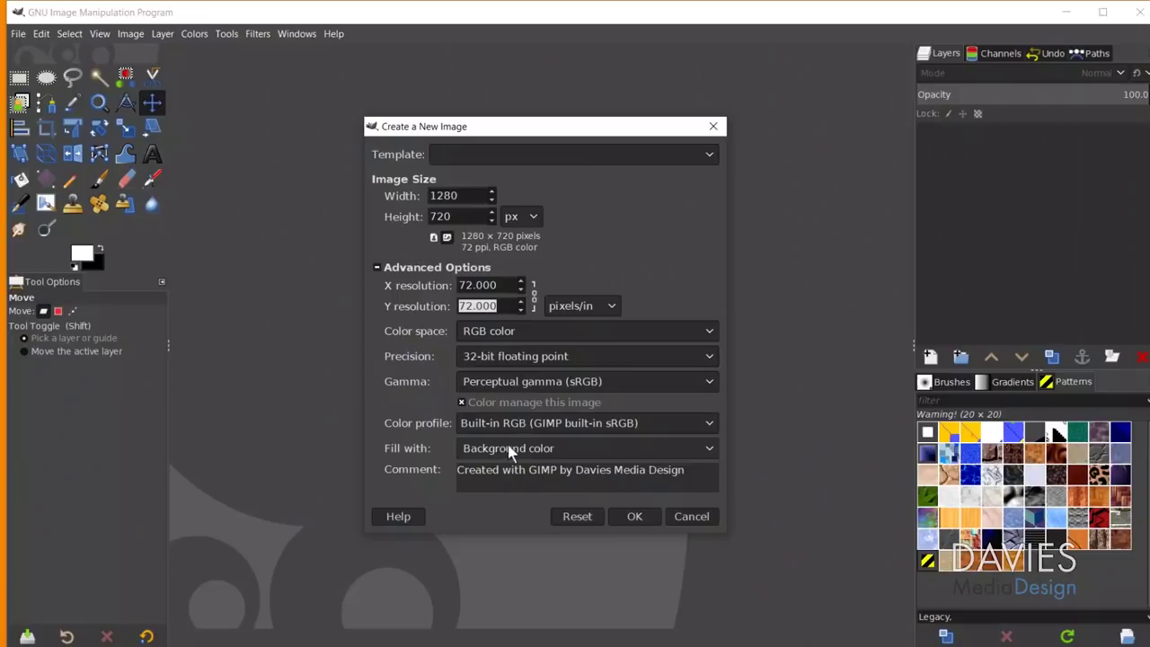
click(514, 449)
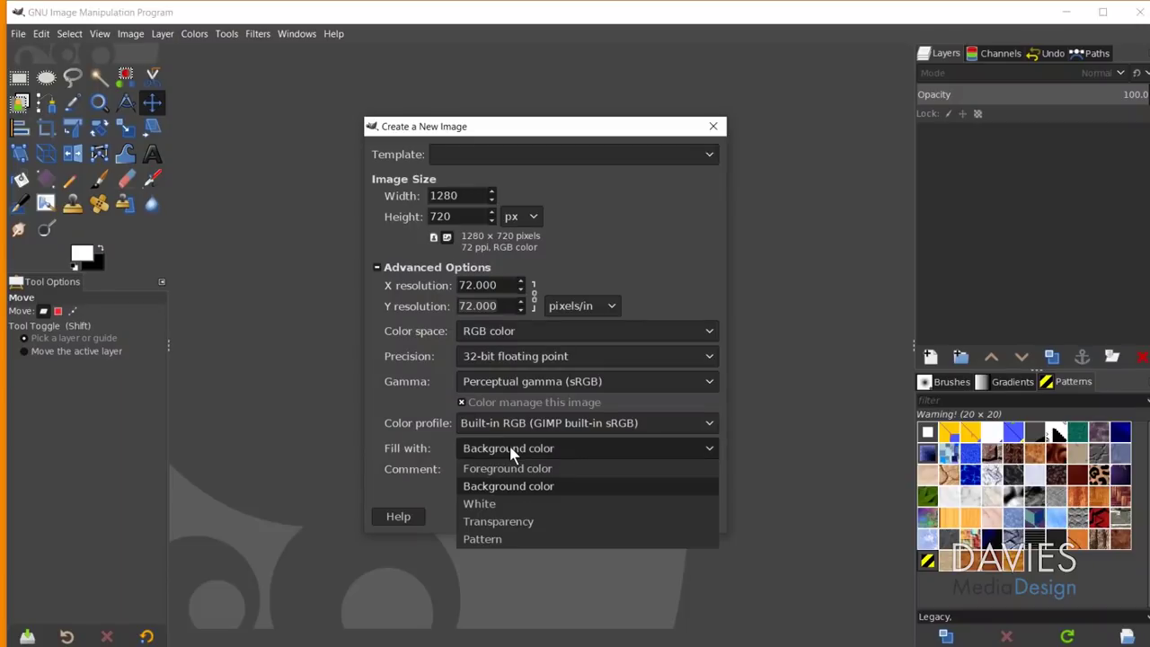
click(508, 506)
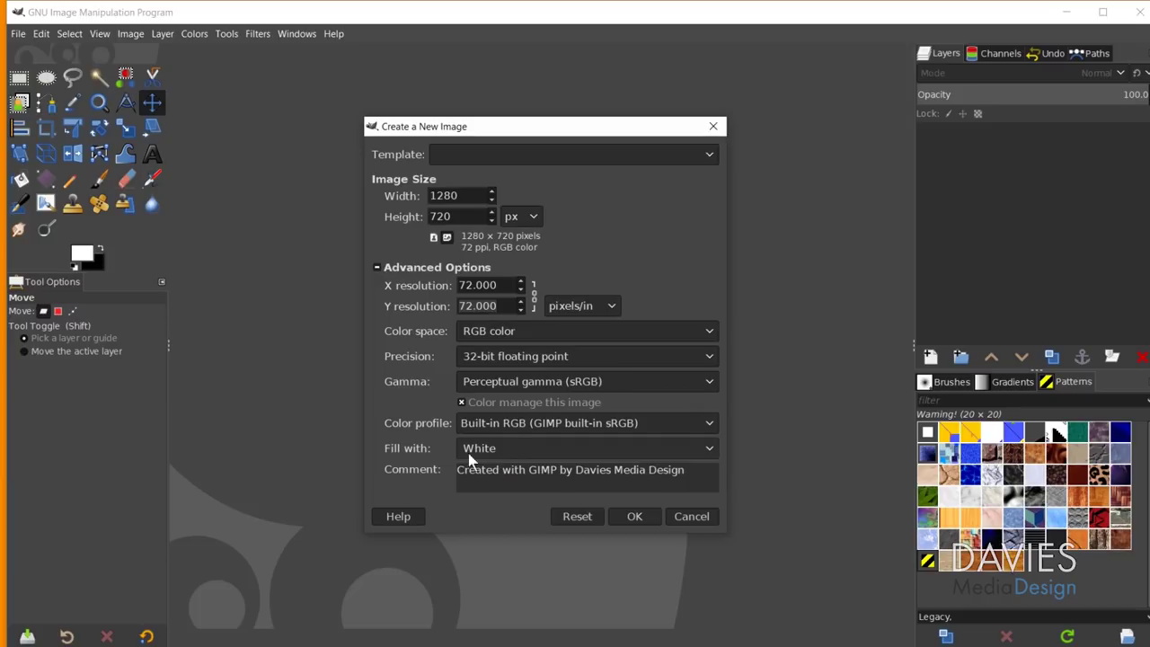
click(643, 512)
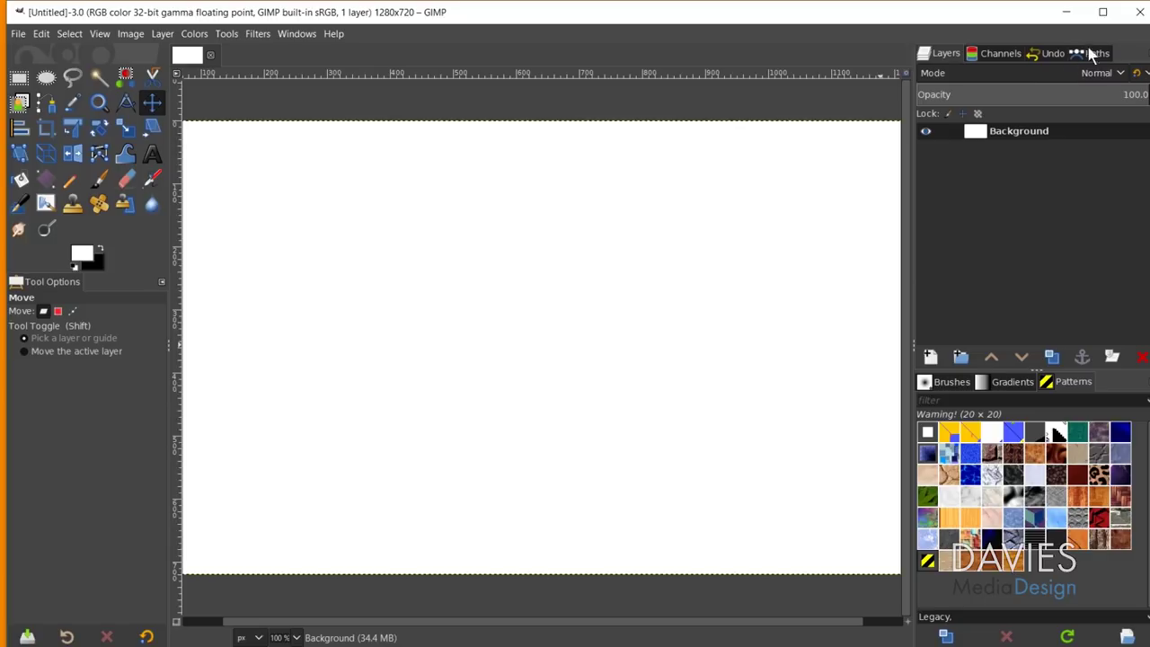
Reorder the docked dialogs so that Paths comes before Undo, and return to the Layers dialog.
drag(1089, 56, 1045, 58)
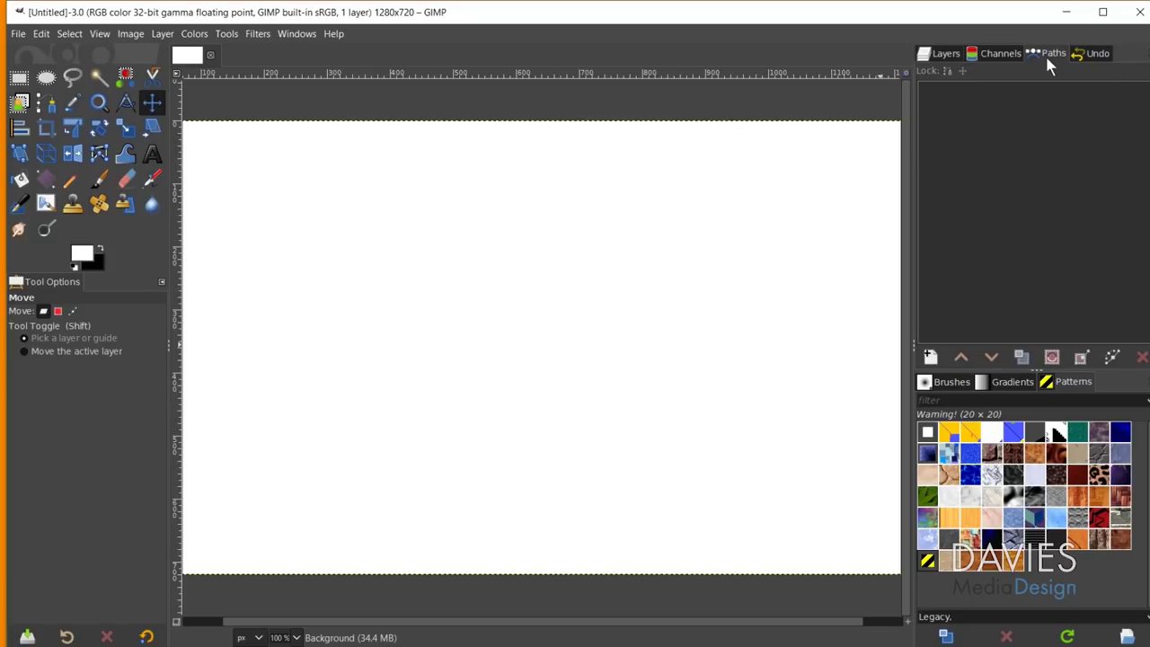
click(941, 58)
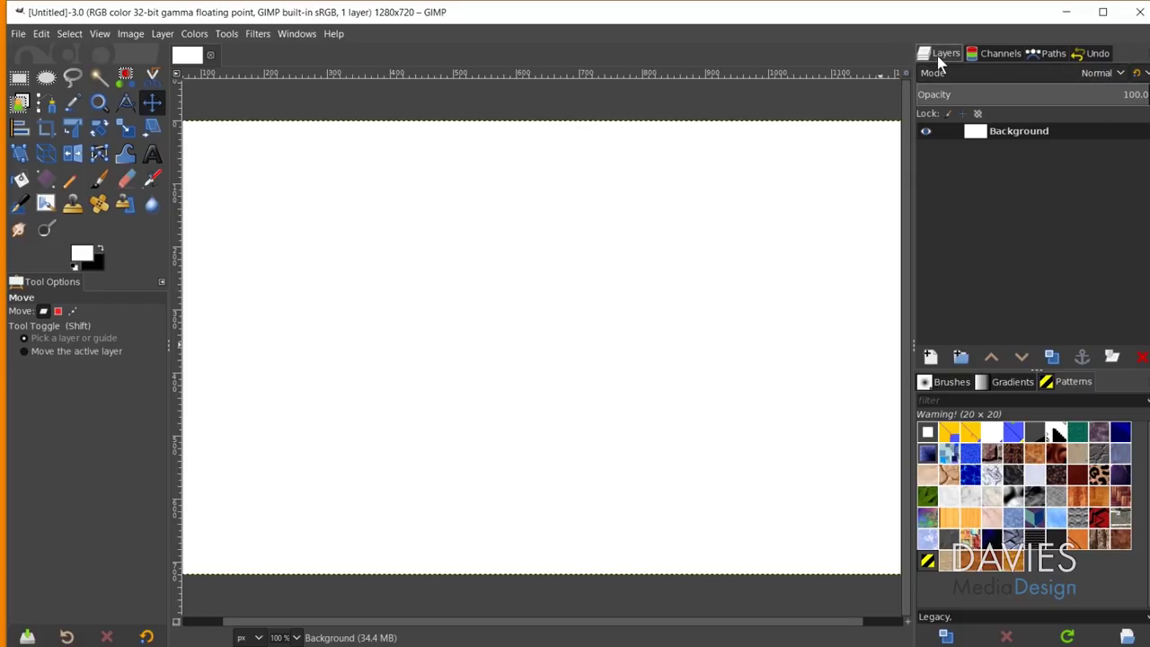
mouse_move(941, 58)
mouse_down()
mouse_move(754, 219)
mouse_move(498, 207)
mouse_move(929, 85)
mouse_move(935, 59)
mouse_up()
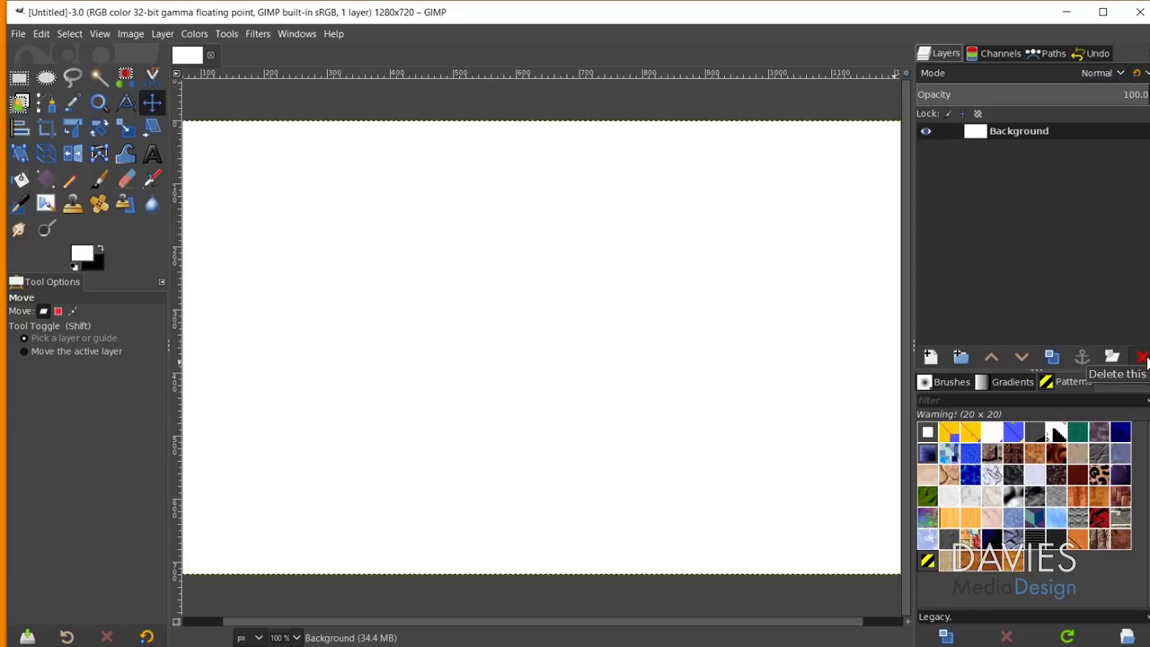
Add a transparent 1280 by 720 px layer named New Layer above the background, and delete it.
click(931, 359)
mouse_move(900, 196)
mouse_down()
mouse_move(767, 150)
mouse_move(629, 124)
mouse_up()
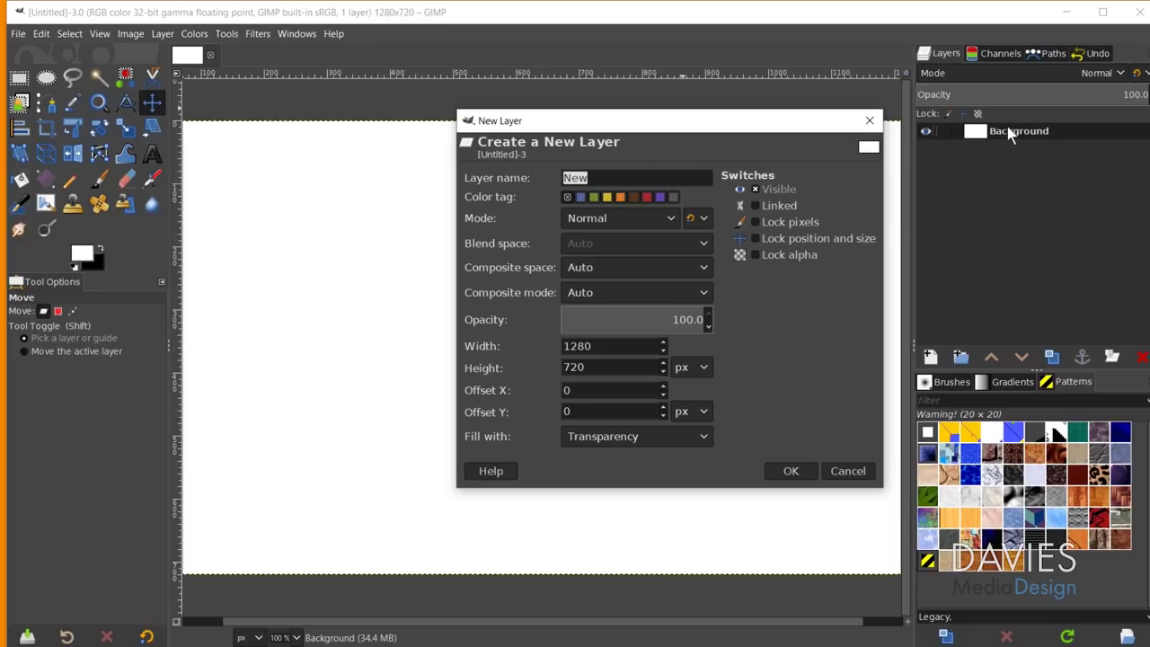
text(New Layer)
click(791, 473)
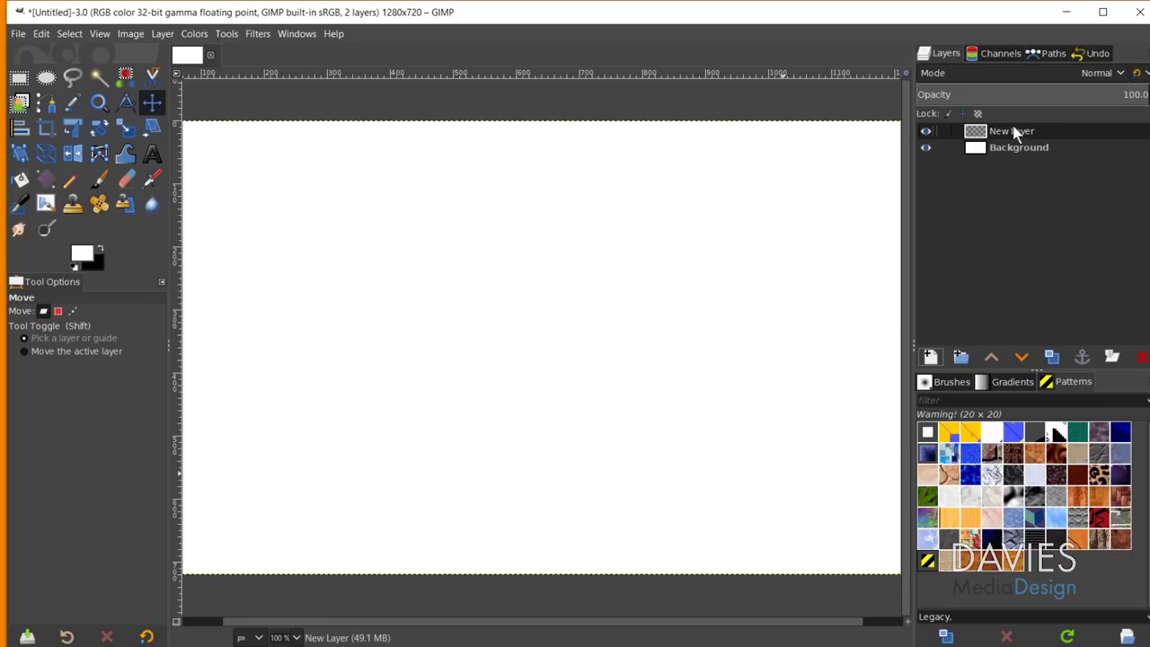
click(1144, 358)
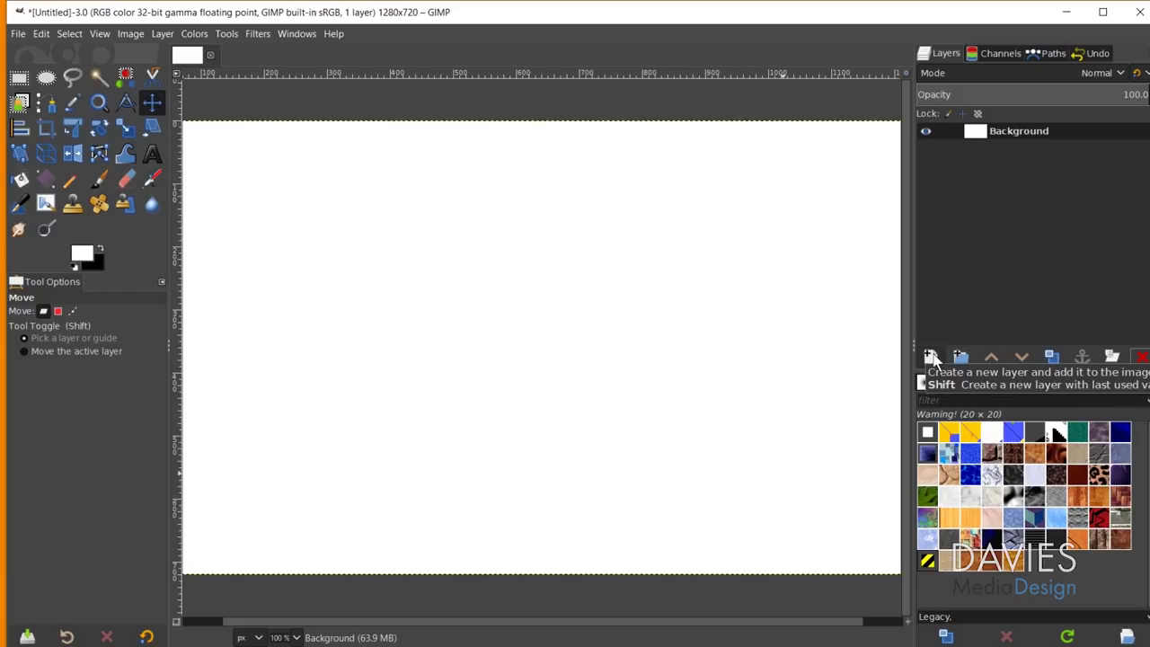
Create another transparent layer using the preset name New Layer and Normal mode, and remove it again.
click(932, 357)
drag(937, 203, 668, 108)
click(636, 158)
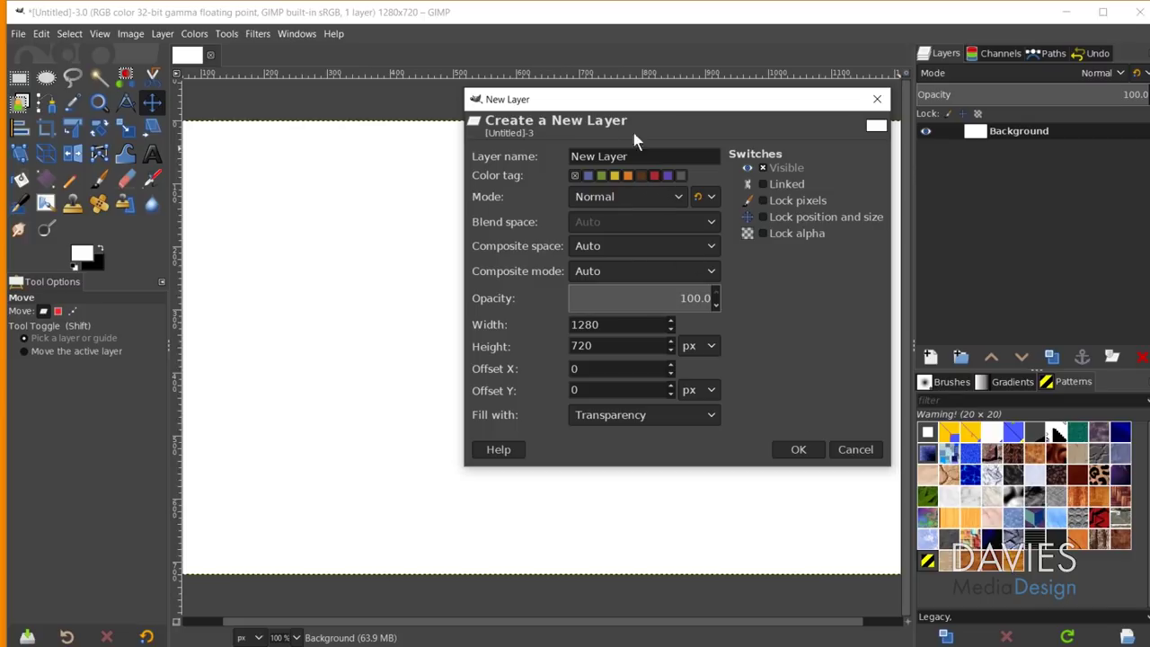
click(799, 449)
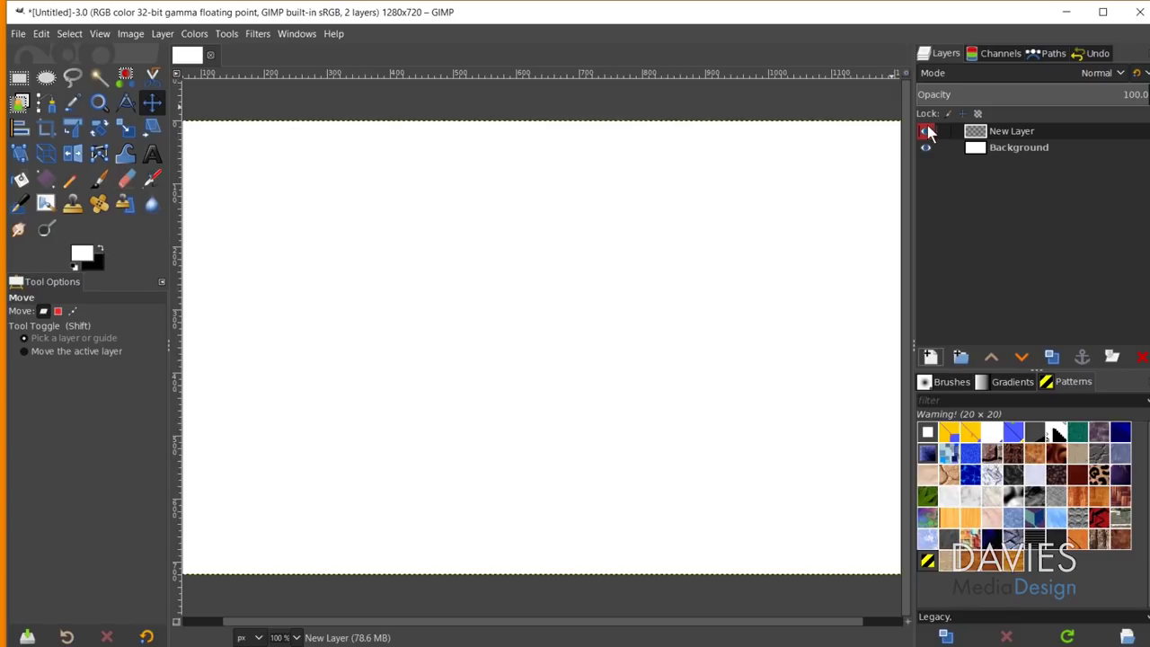
click(1142, 356)
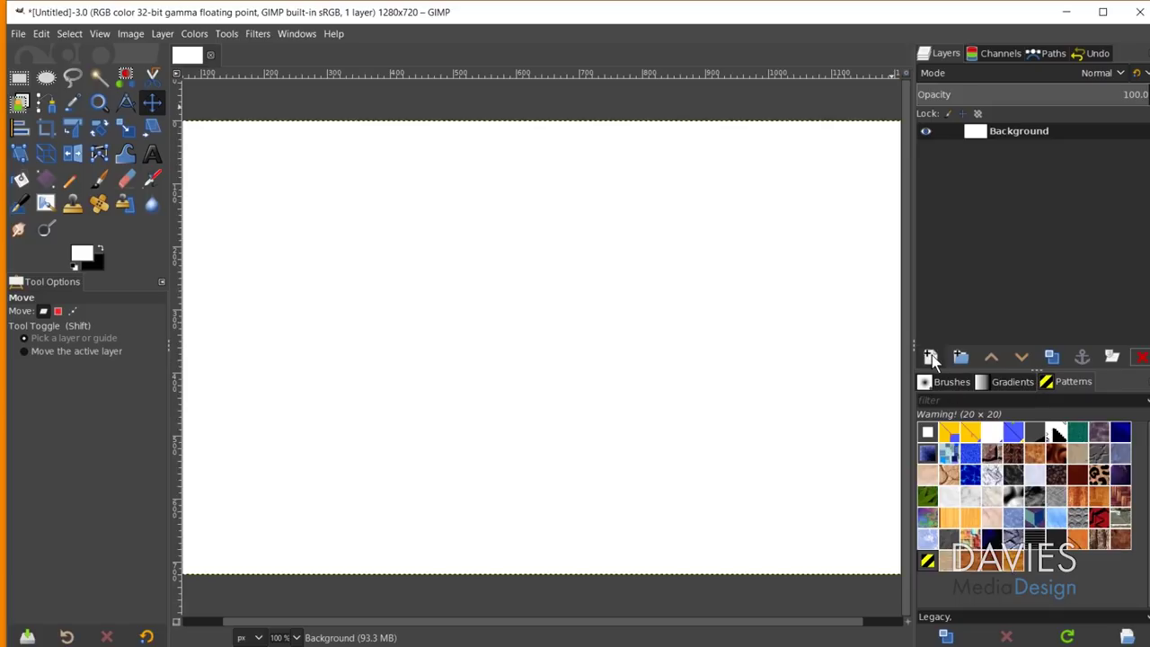
Open the settings for a new layer without a color tag and examine the available default blend modes.
click(932, 356)
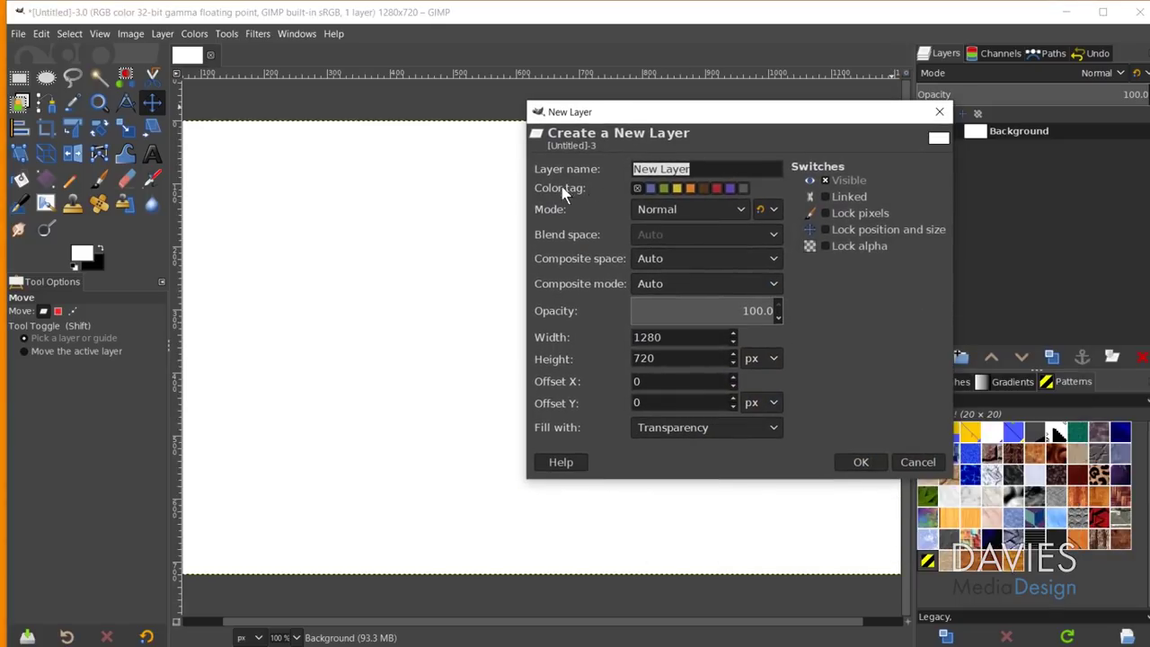
click(638, 188)
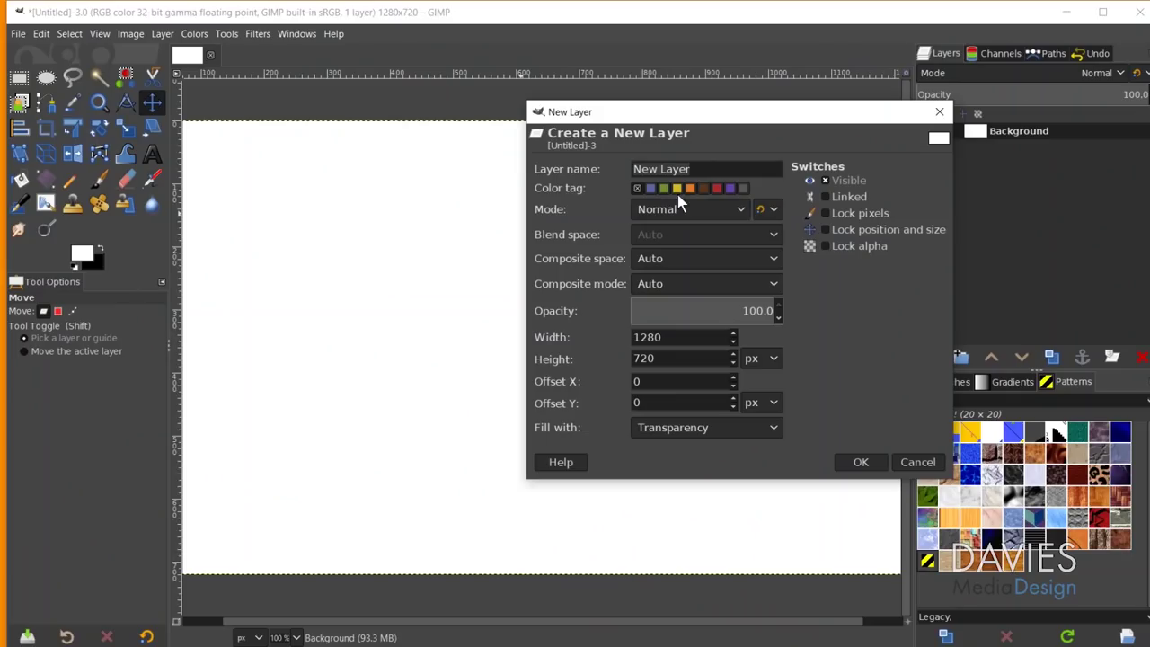
click(719, 210)
scroll(710, 230, down, 5)
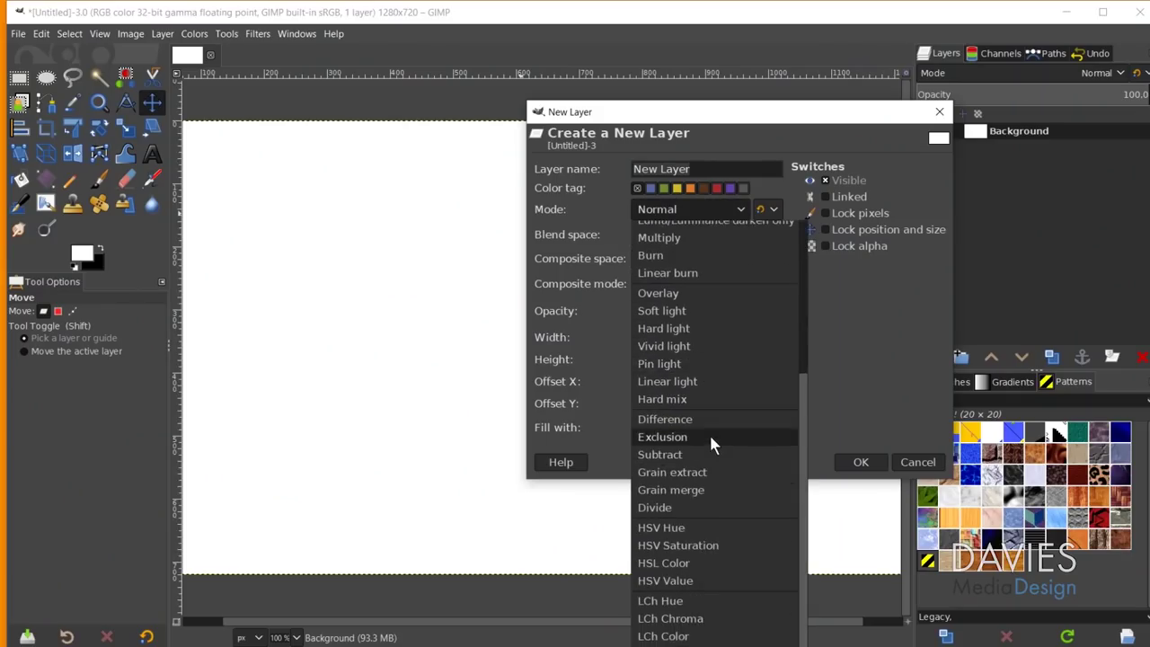
click(683, 209)
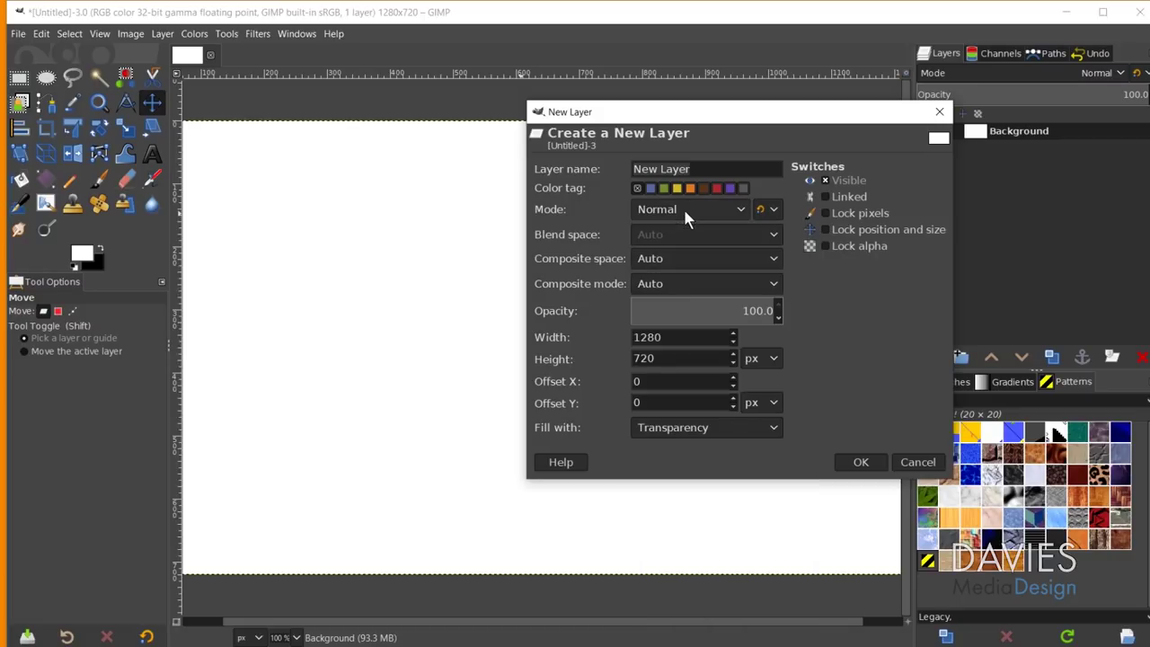
Examine the new layer's legacy blend modes, restore the default mode group, and view the composite space options.
click(773, 210)
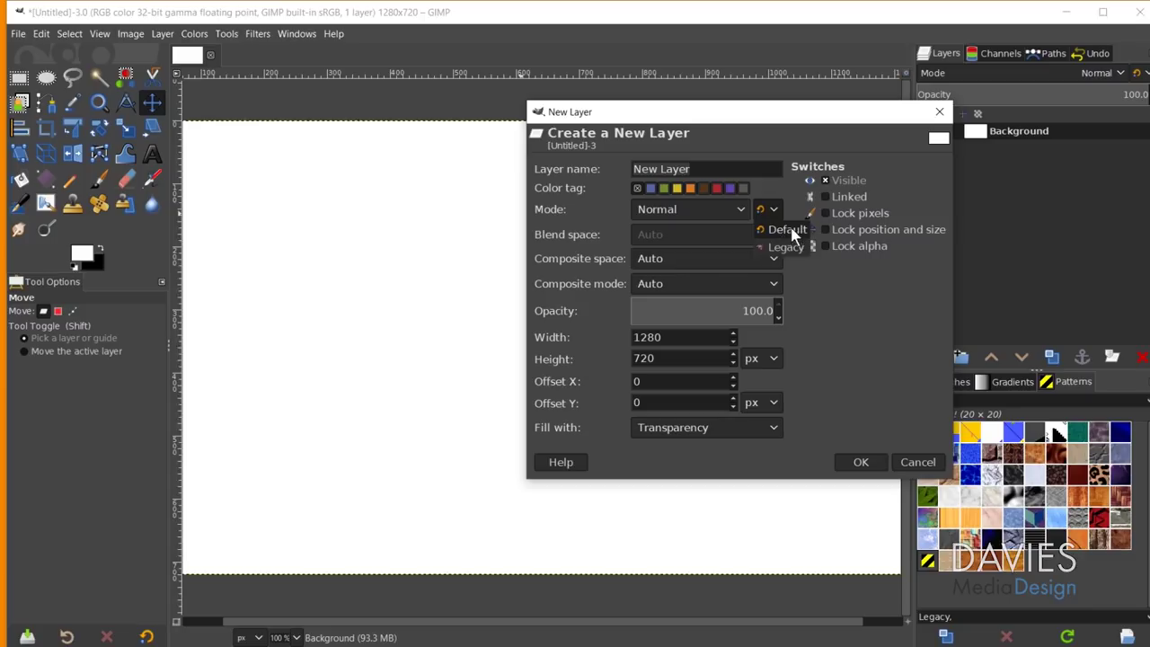
click(784, 245)
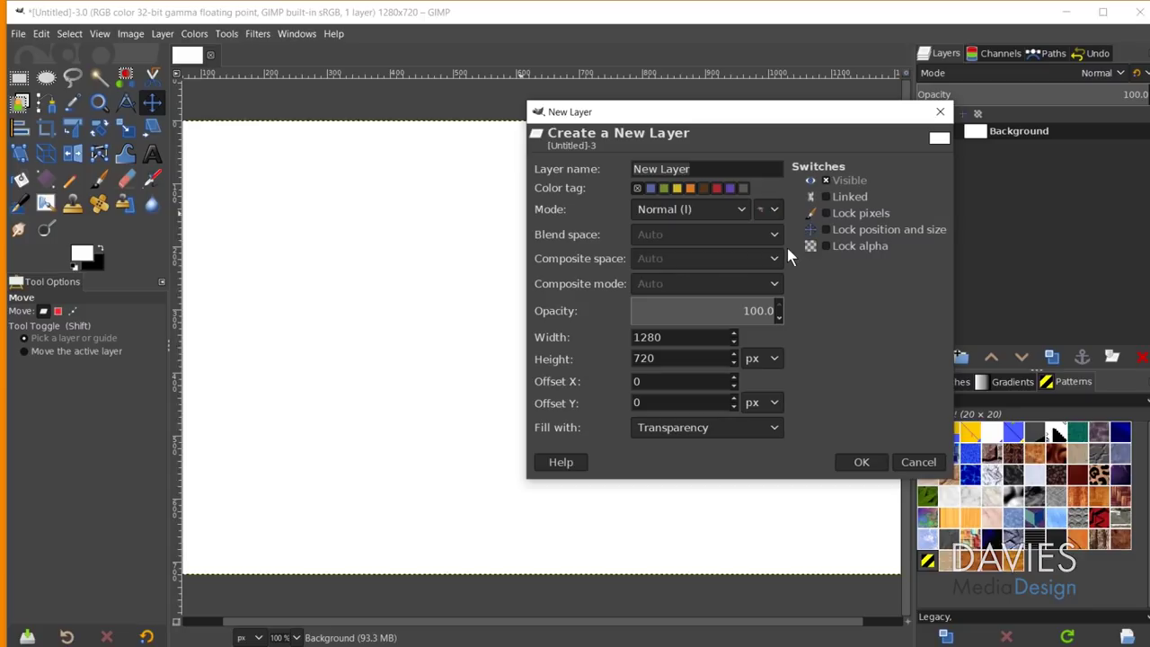
click(742, 209)
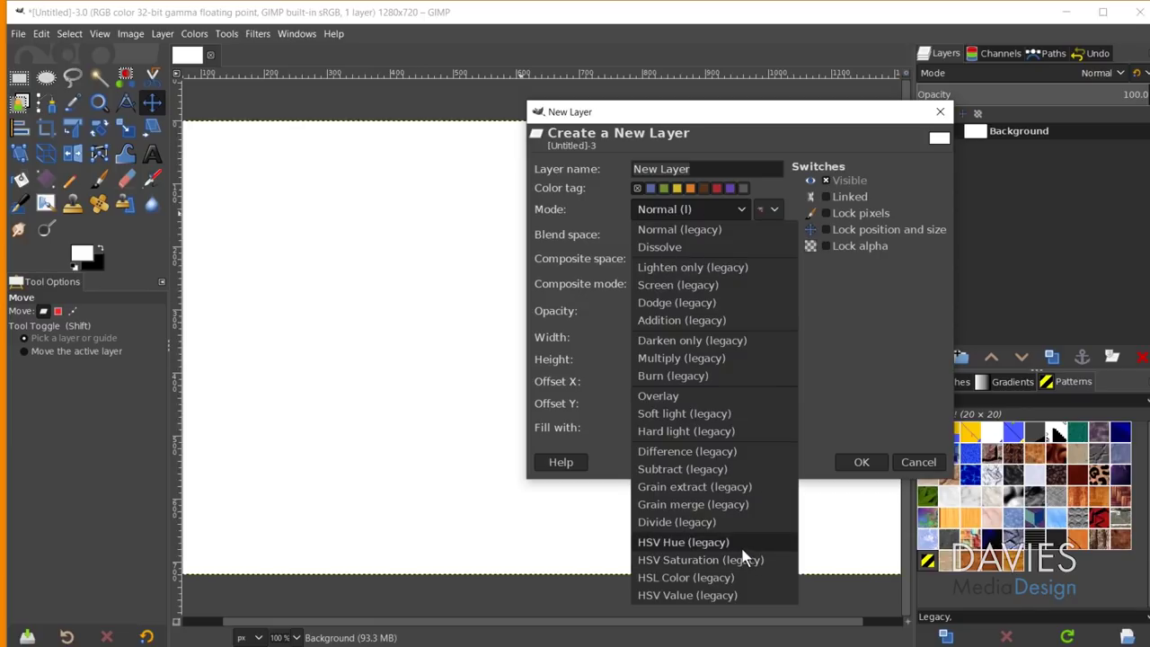
click(766, 211)
click(765, 211)
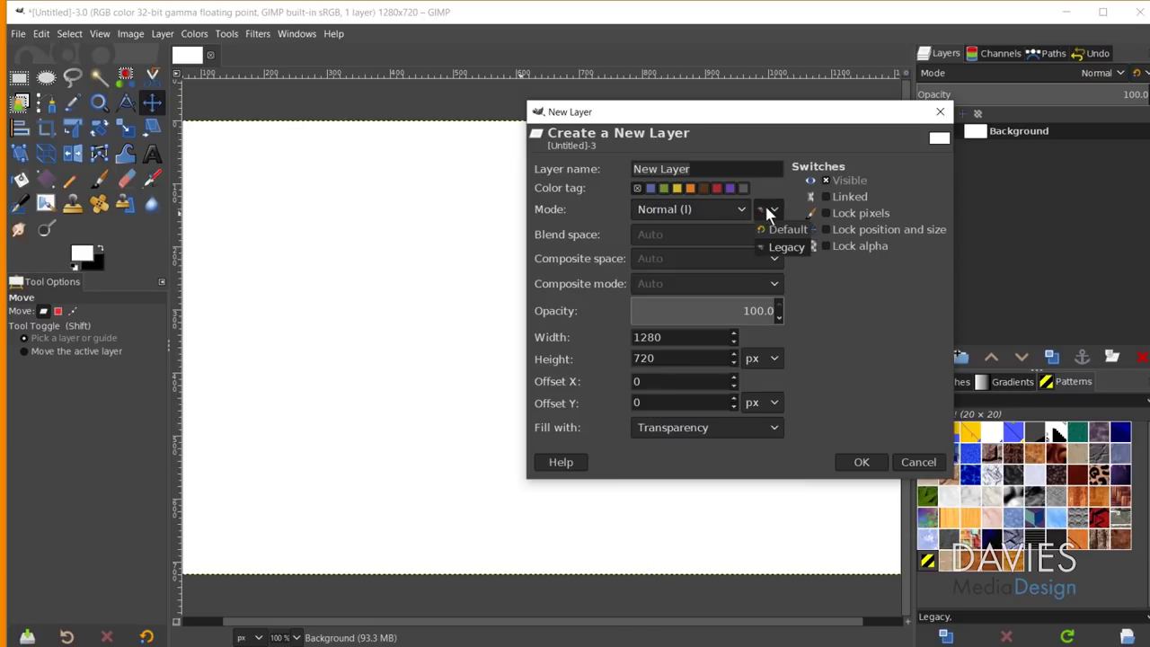
click(780, 227)
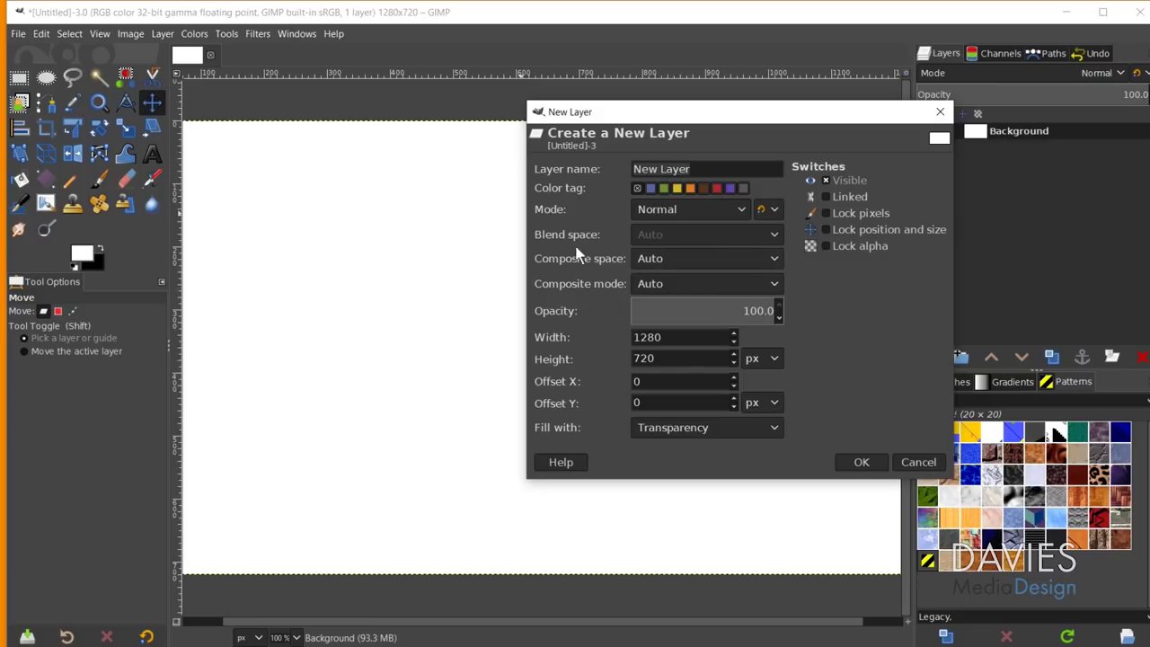
click(712, 262)
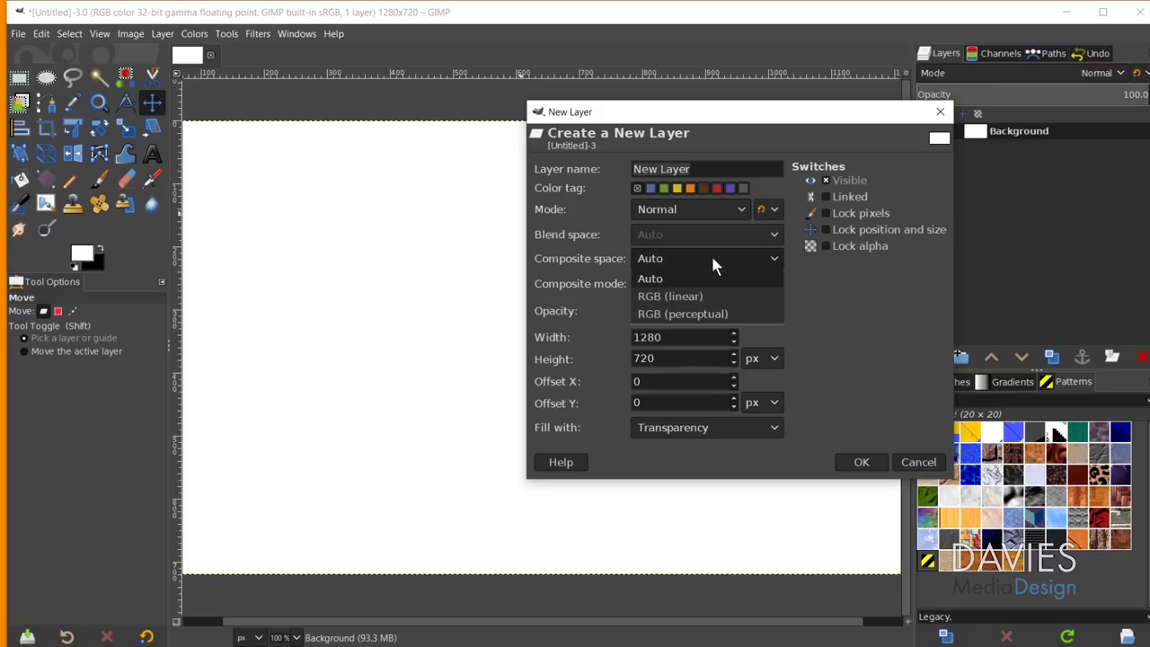
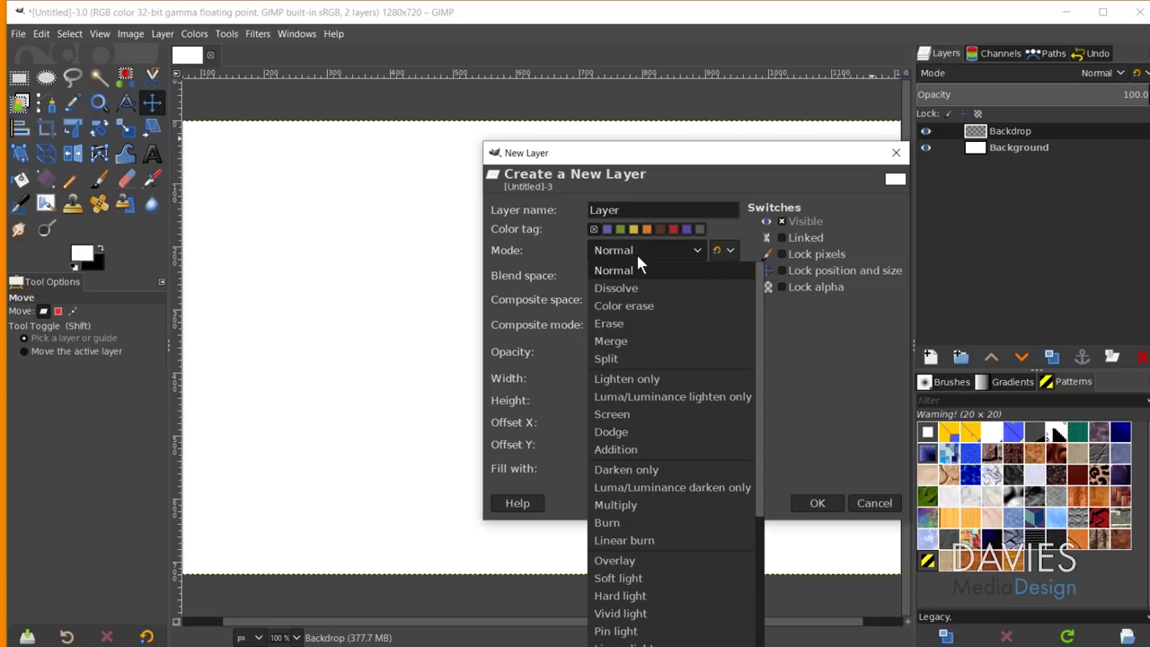
Set the mode of the new layer above Backdrop to Overlay.
click(627, 561)
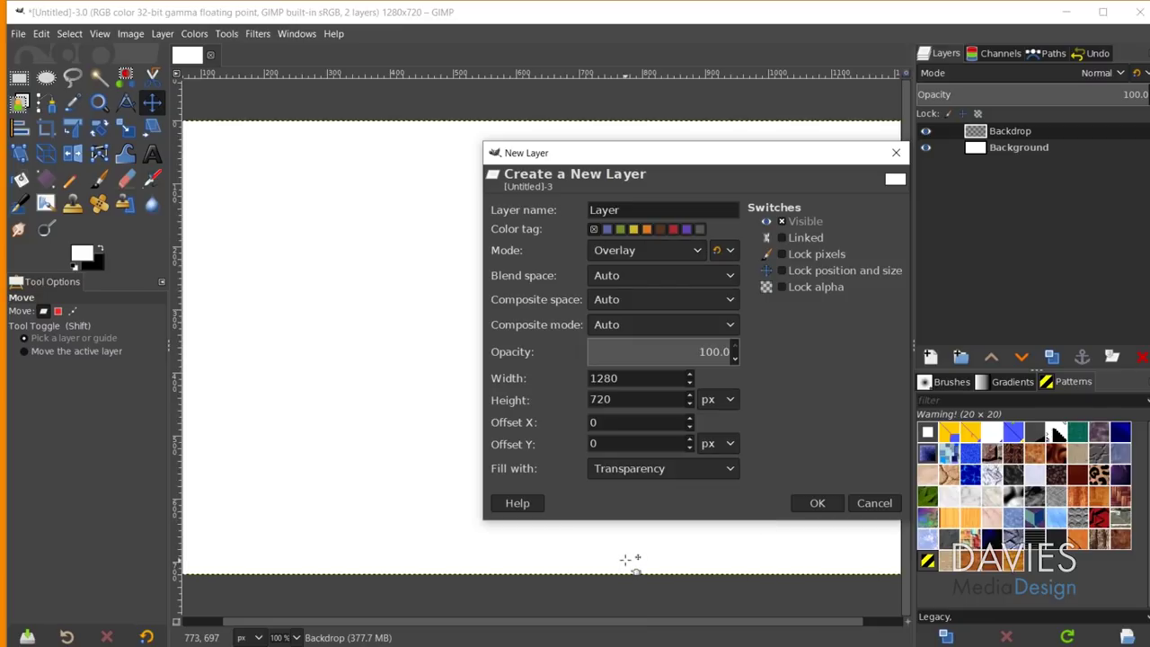
Create the new layer with its composite mode set to Union, and hide the Background layer.
click(627, 328)
click(636, 359)
click(818, 503)
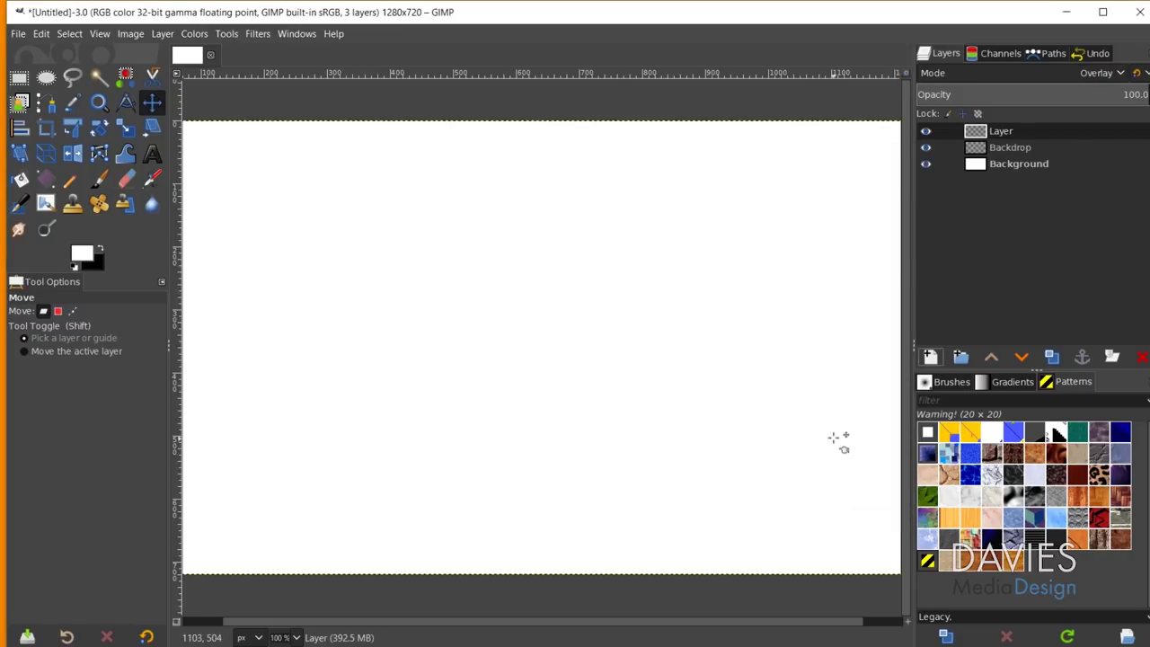
click(926, 164)
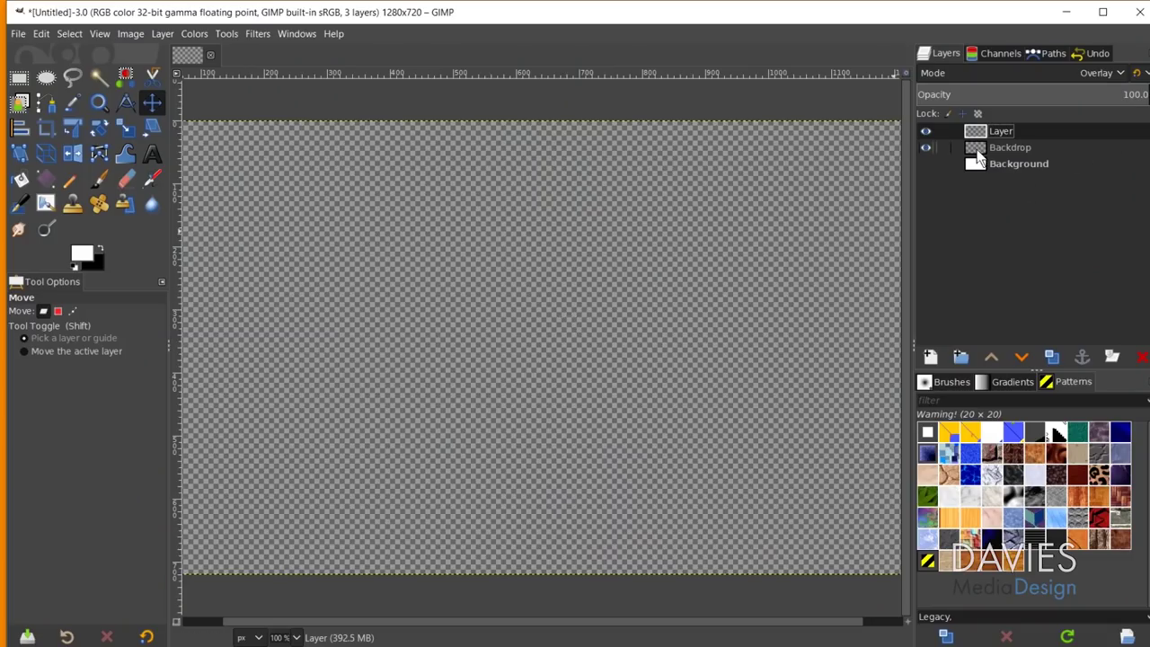
Paint a large round blob in blue 5571e0 on the left half of the Backdrop layer with the Paintbrush at size 238.
click(980, 150)
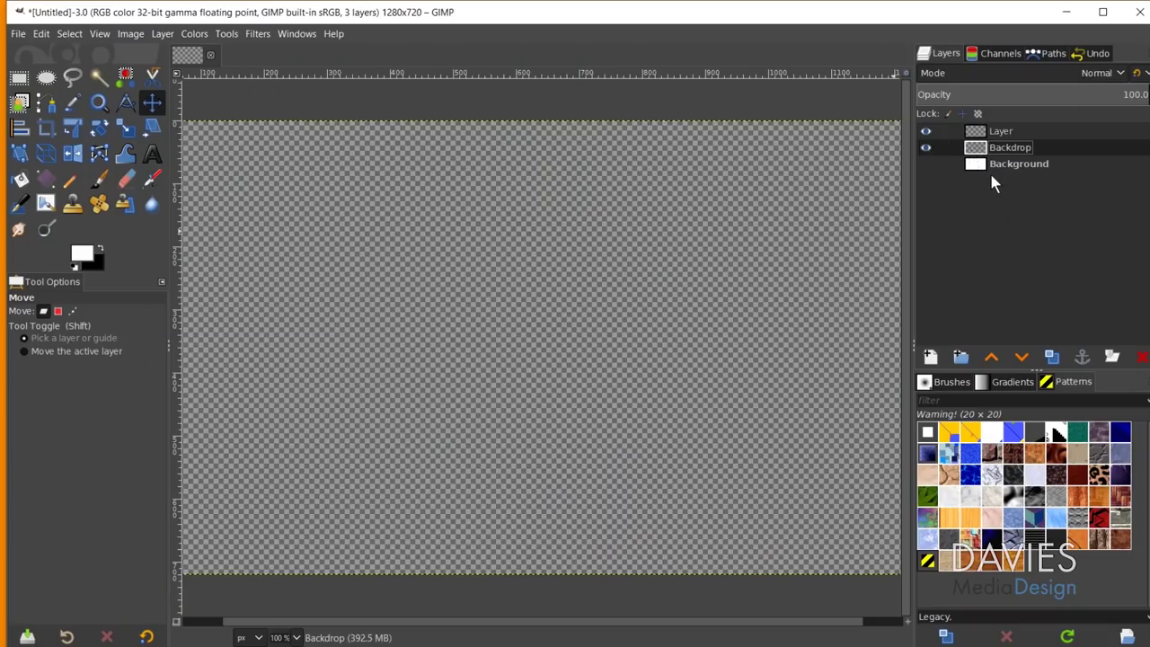
click(100, 180)
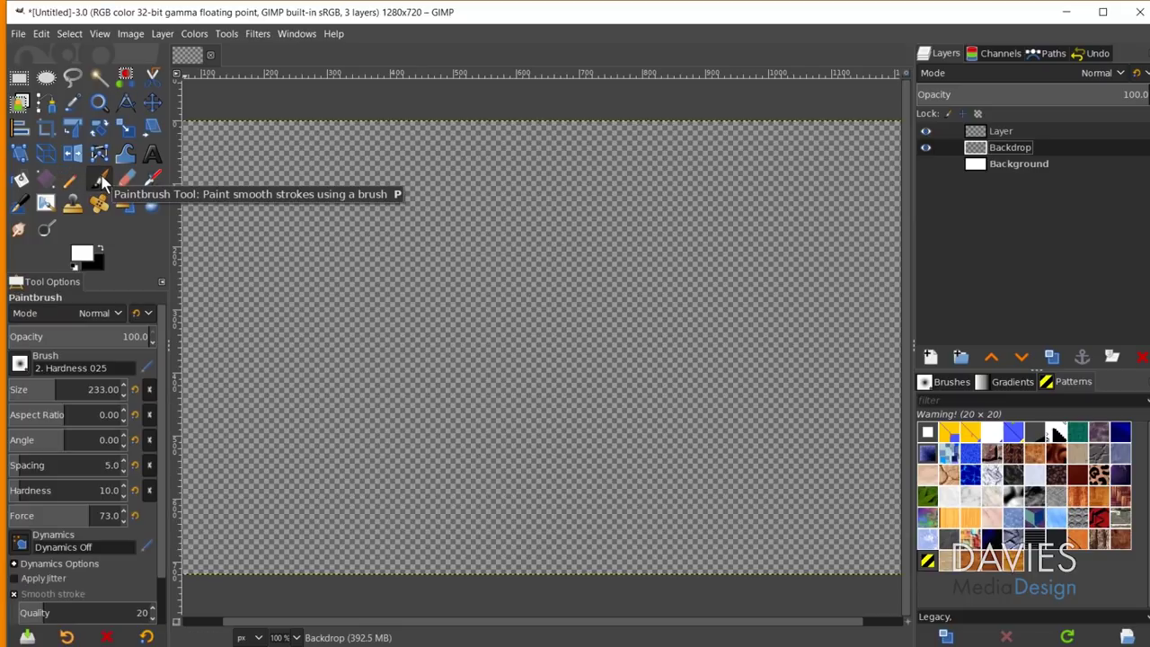
click(82, 255)
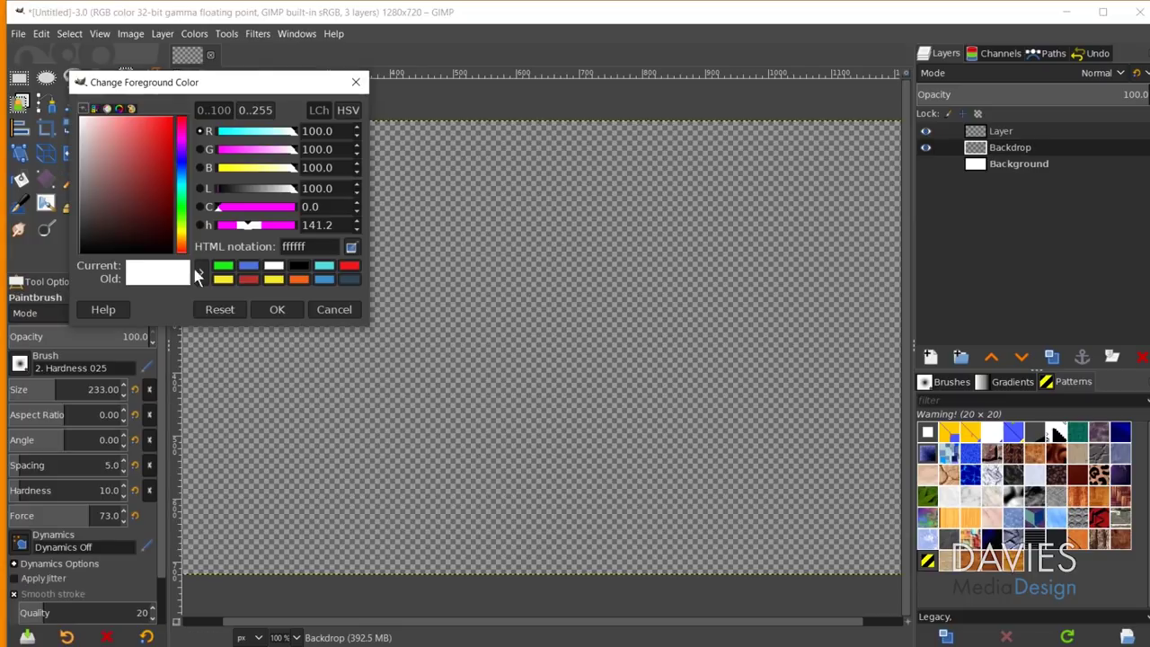
click(247, 267)
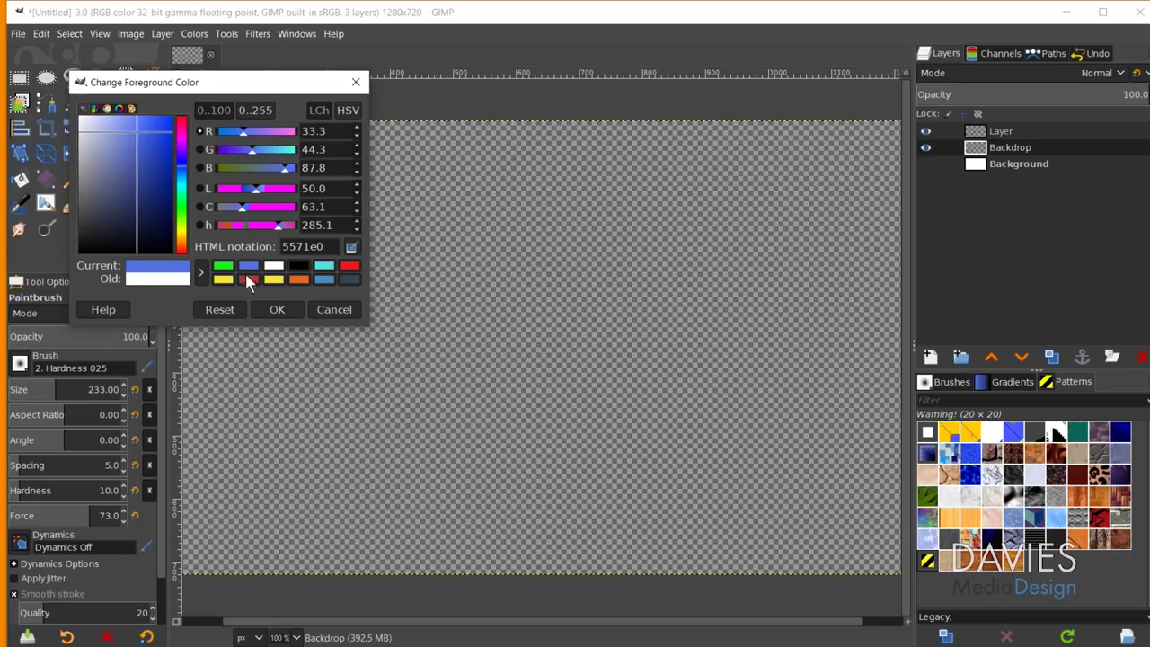
click(277, 309)
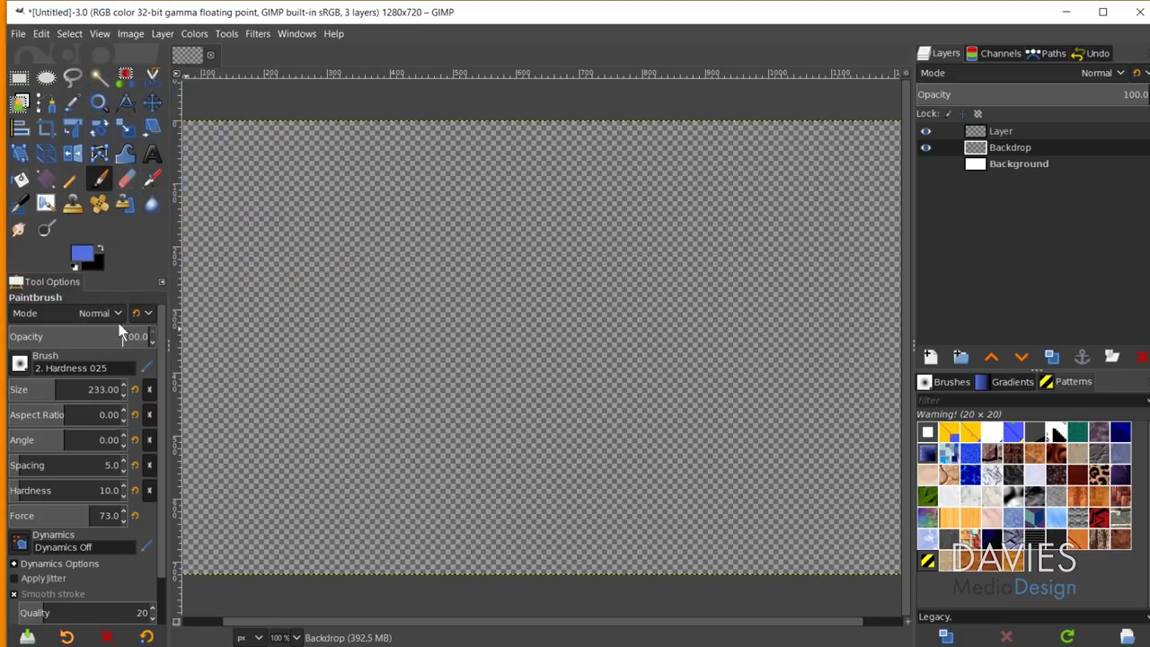
mouse_move(54, 390)
mouse_down()
mouse_move(72, 388)
mouse_move(56, 388)
mouse_up()
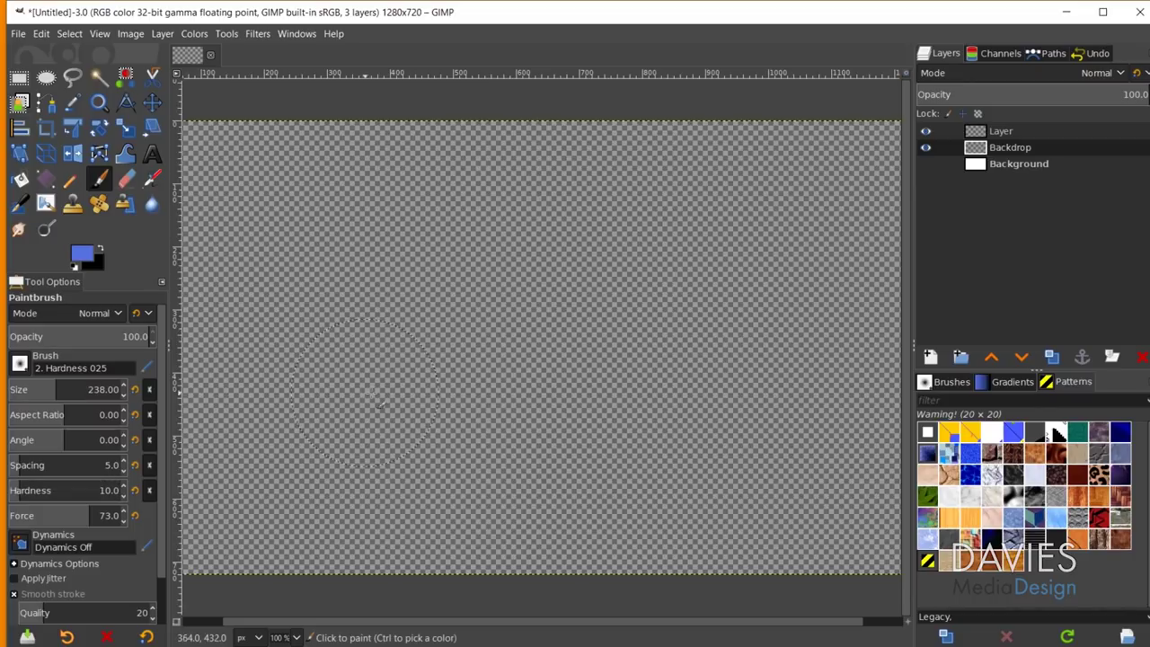
click(442, 314)
mouse_move(456, 307)
mouse_down()
mouse_move(376, 366)
mouse_move(436, 293)
mouse_move(332, 265)
mouse_move(323, 387)
mouse_move(445, 416)
mouse_move(443, 272)
mouse_move(370, 236)
mouse_move(317, 326)
mouse_move(463, 458)
mouse_move(393, 213)
mouse_move(449, 455)
mouse_move(548, 248)
mouse_move(393, 213)
mouse_move(494, 241)
mouse_move(566, 379)
mouse_move(483, 437)
mouse_up()
mouse_move(422, 234)
mouse_down()
mouse_move(370, 284)
mouse_move(411, 419)
mouse_up()
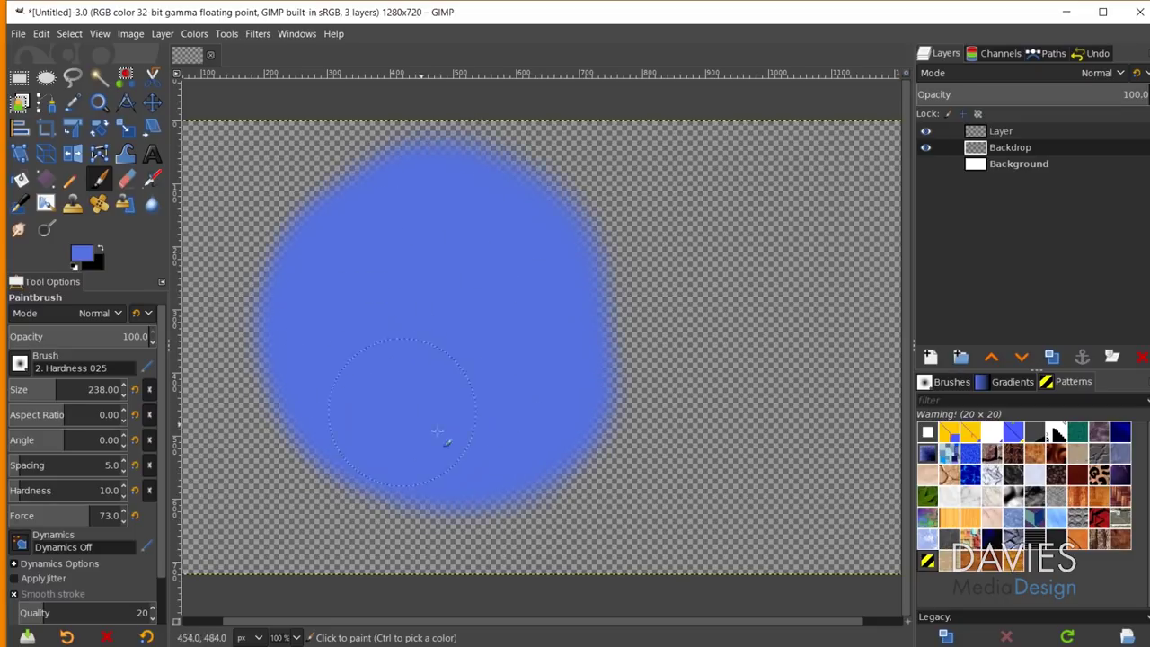
Set the foreground color to bright green and paint a large blob on the Overlay layer, overlapping the blue blob's right side.
click(982, 132)
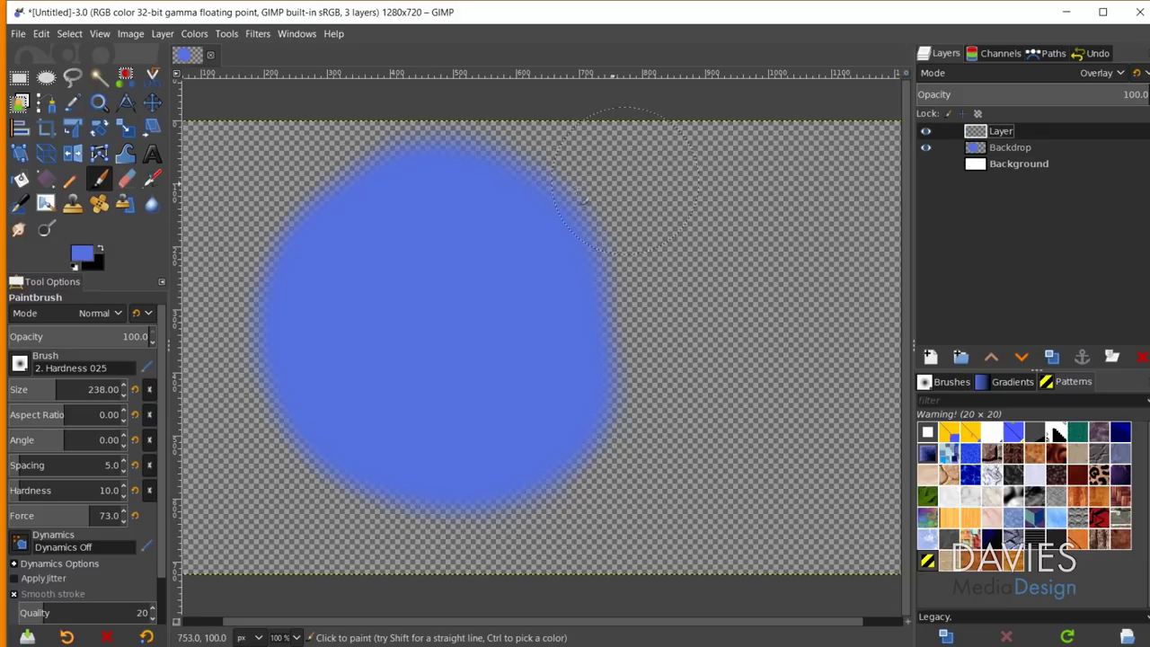
click(88, 257)
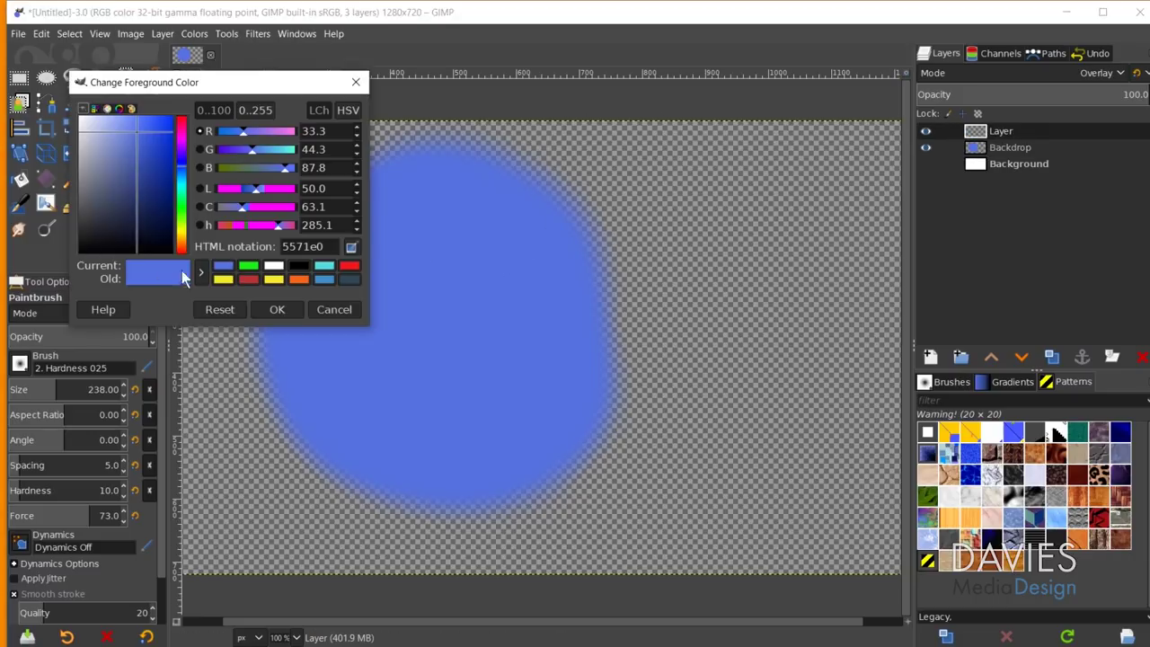
click(249, 267)
click(280, 309)
mouse_move(724, 233)
mouse_down()
mouse_move(656, 409)
mouse_move(693, 236)
mouse_move(595, 337)
mouse_move(710, 329)
mouse_move(757, 236)
mouse_move(688, 213)
mouse_move(809, 288)
mouse_move(745, 462)
mouse_move(629, 398)
mouse_move(680, 462)
mouse_move(770, 369)
mouse_up()
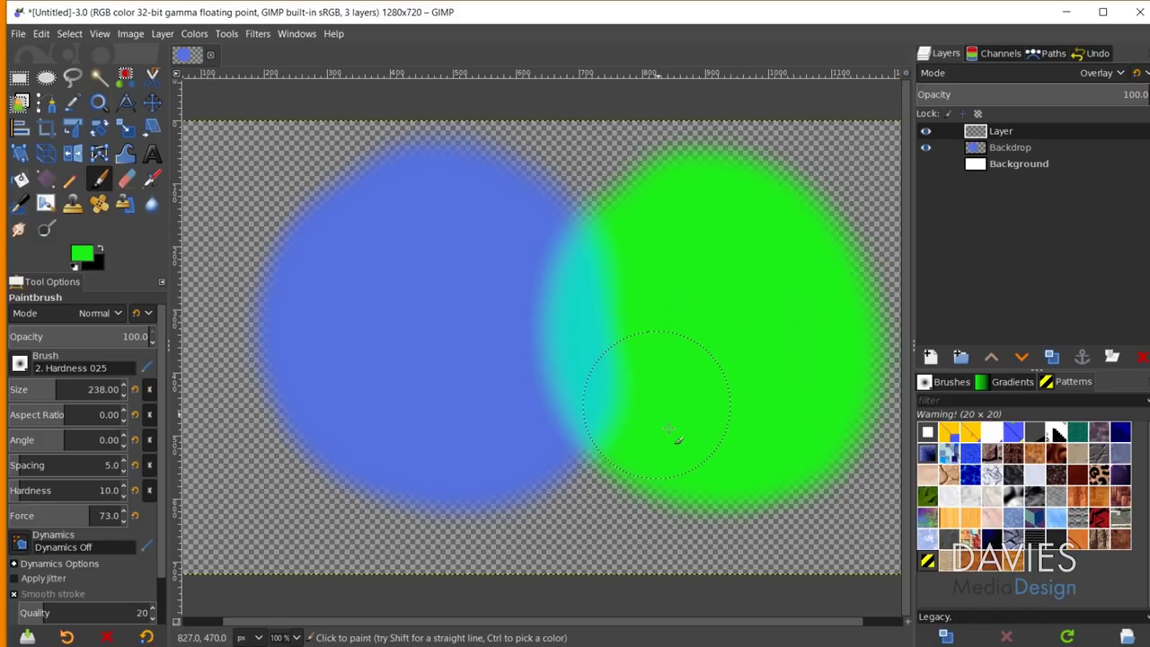
mouse_move(677, 438)
mouse_down()
mouse_move(556, 372)
mouse_move(590, 426)
mouse_move(652, 454)
mouse_move(719, 451)
mouse_up()
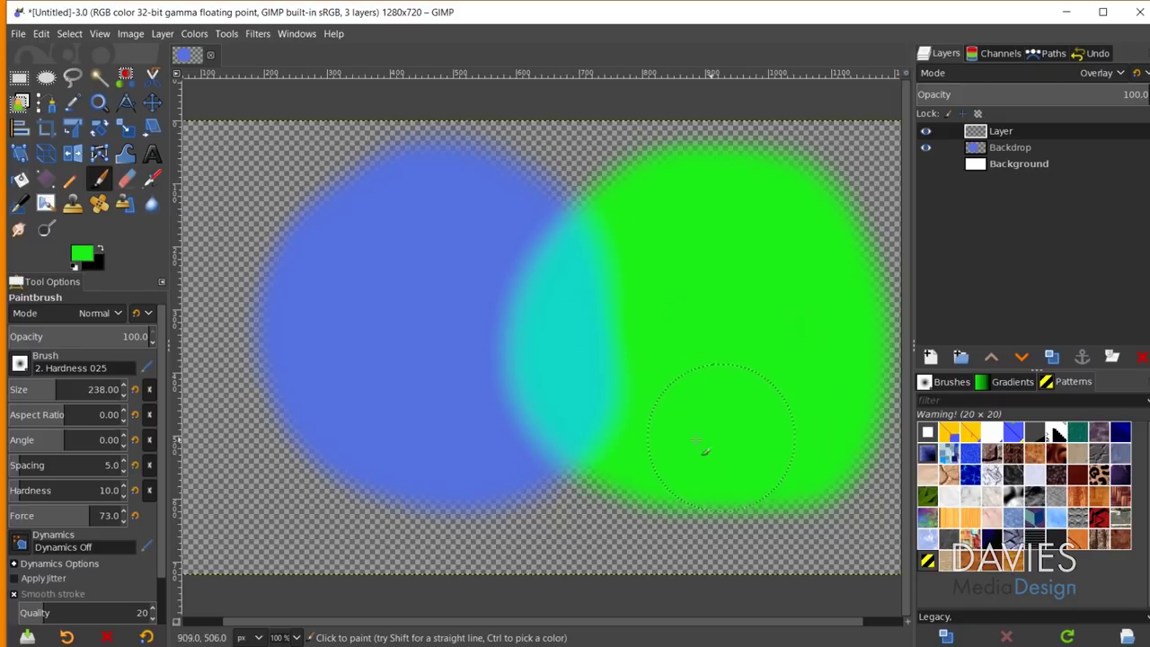
drag(562, 352, 721, 223)
mouse_move(560, 356)
mouse_down()
mouse_move(629, 504)
mouse_move(836, 337)
mouse_move(629, 236)
mouse_up()
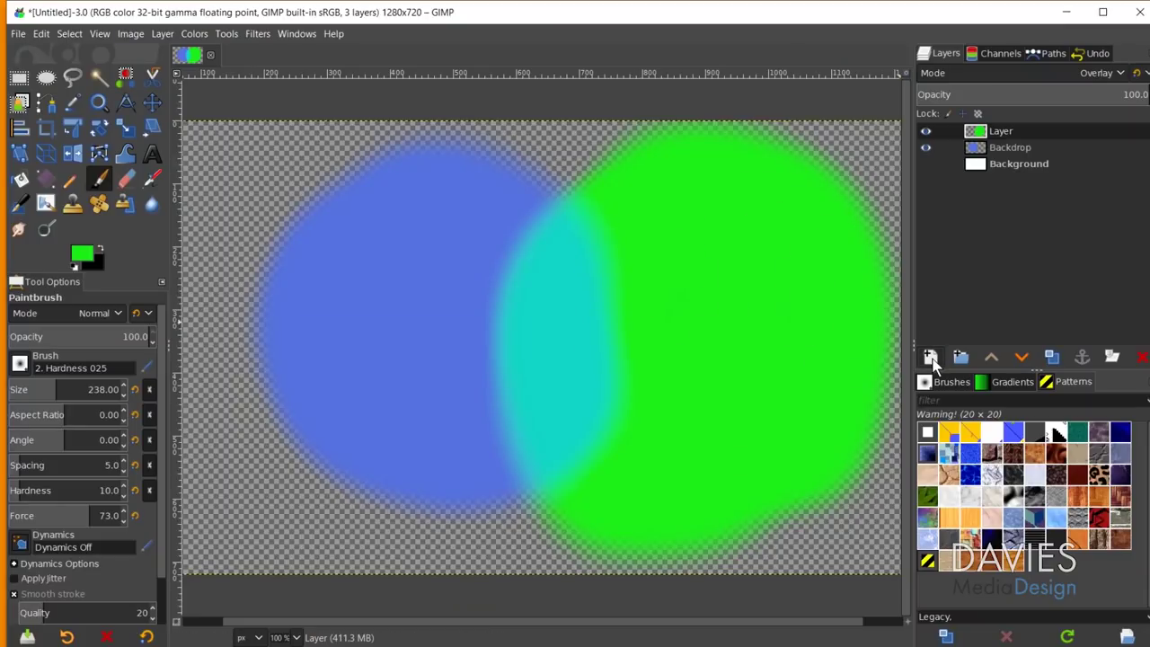
Open the settings for another new layer, view the available composite modes, and discard the new layer.
click(930, 357)
drag(967, 206, 629, 139)
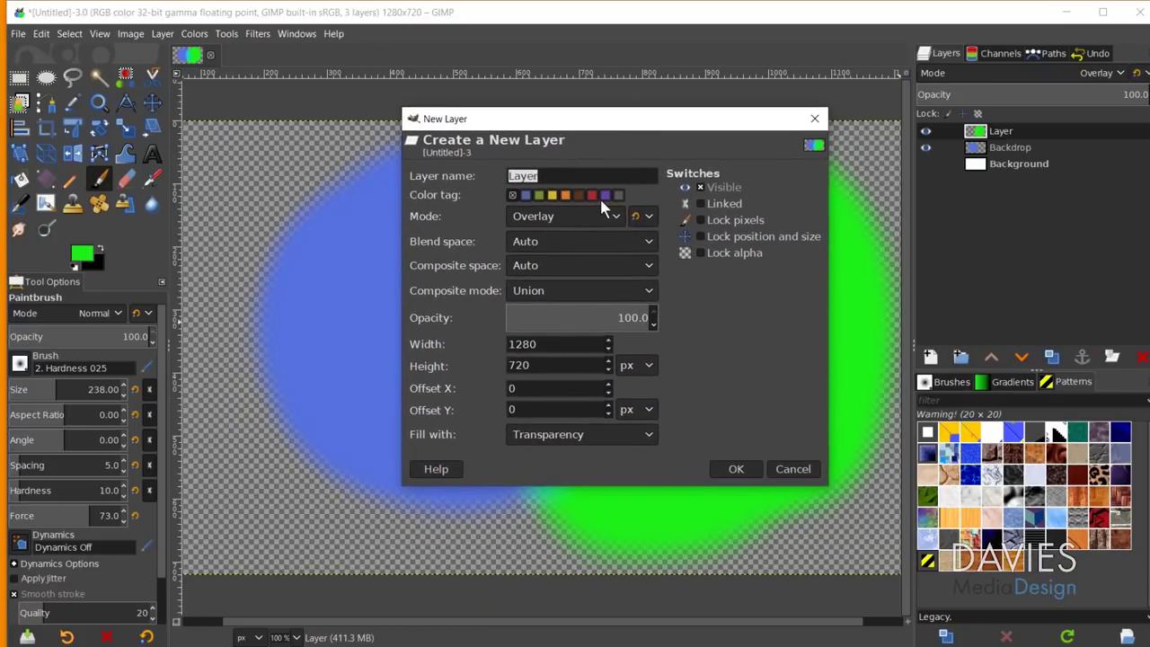
click(580, 290)
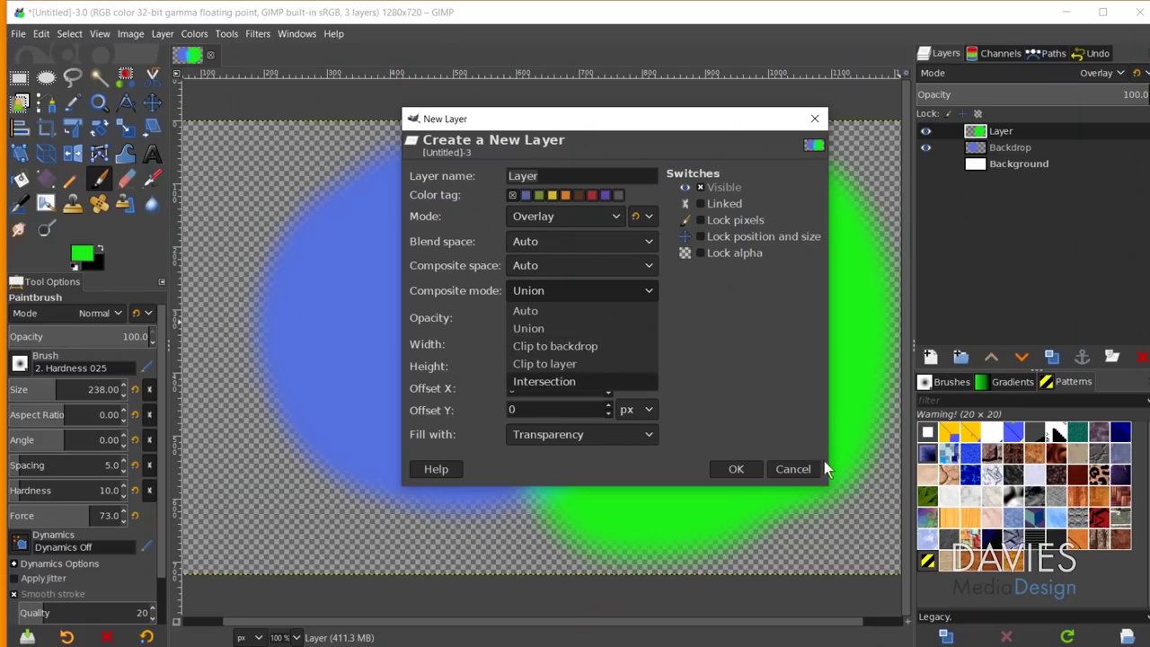
click(805, 464)
click(805, 464)
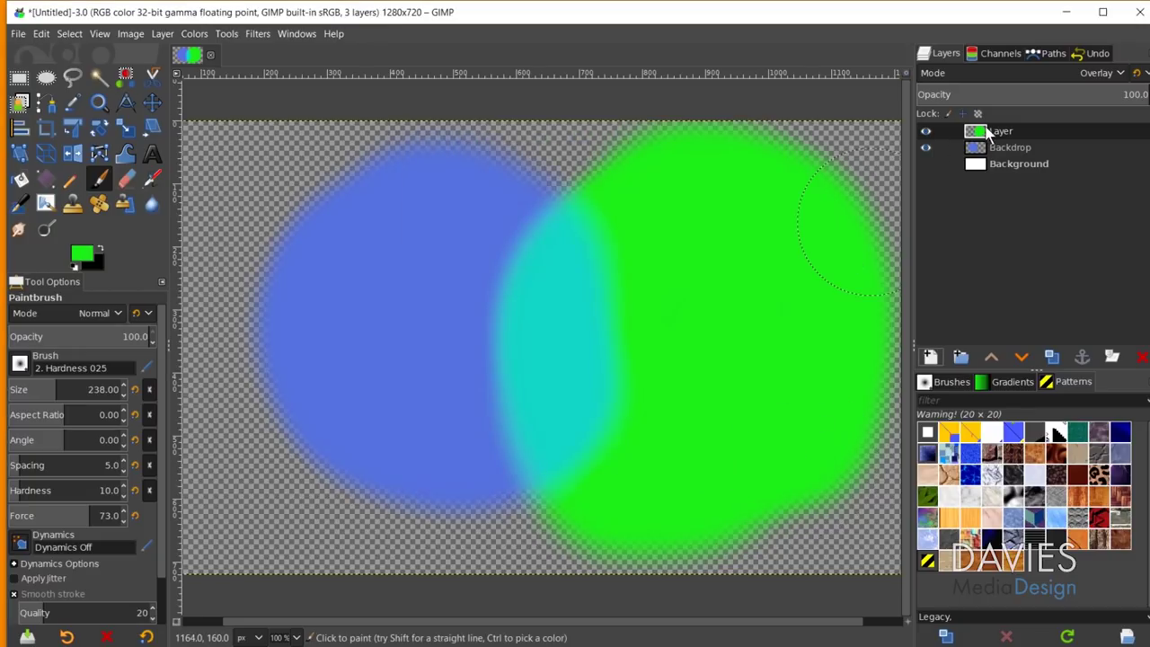
Apply the composite modes Clip to Backdrop, Clip to Layer and Intersection in turn to the green-painted layer.
right_click(978, 135)
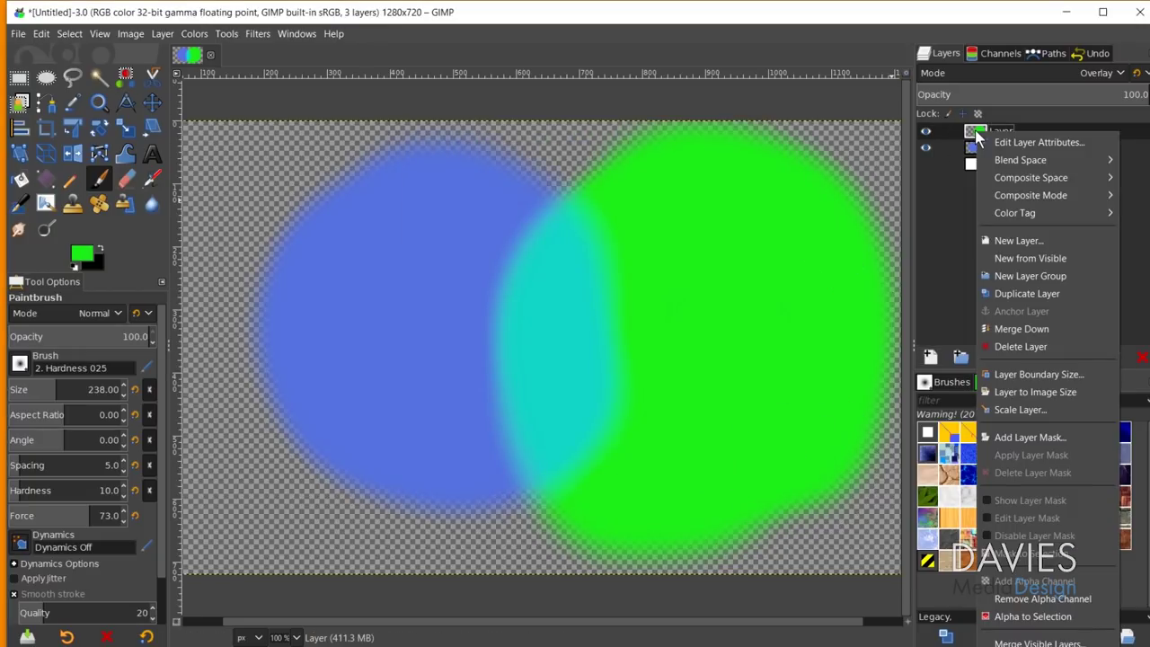
mouse_move(1031, 197)
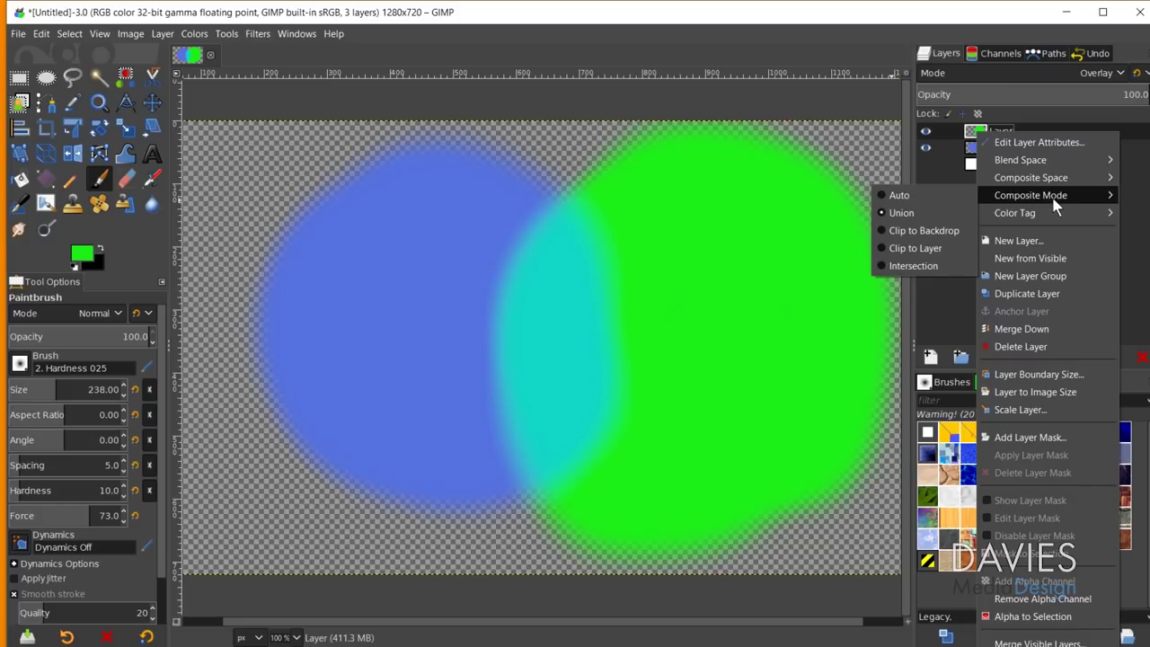
click(924, 232)
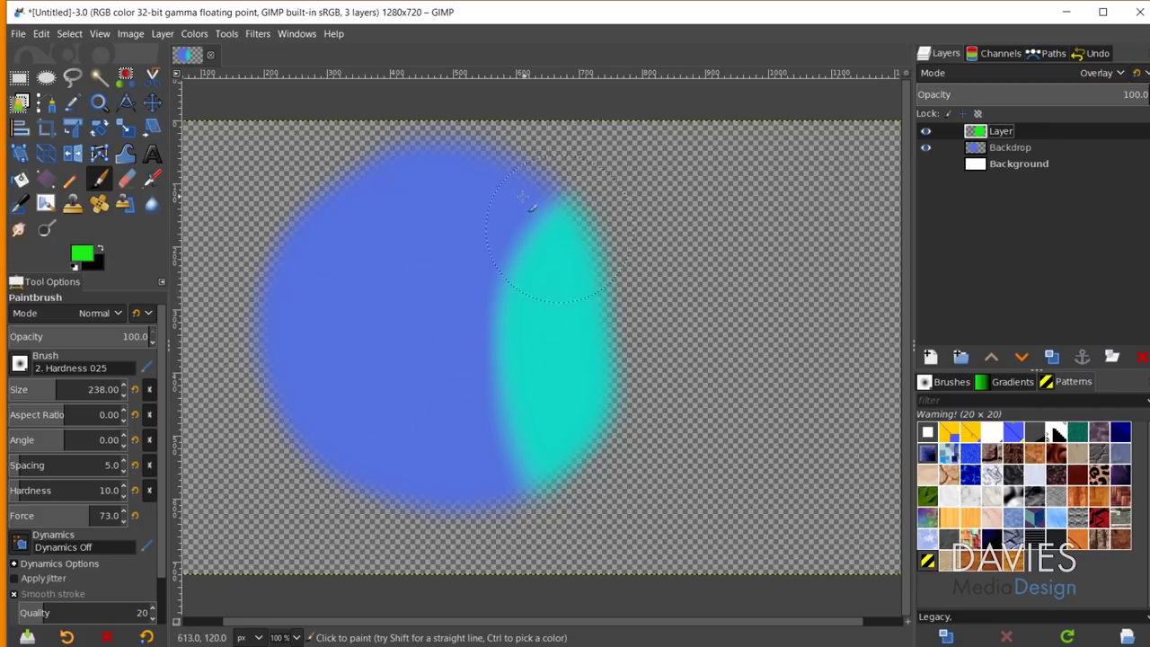
right_click(983, 135)
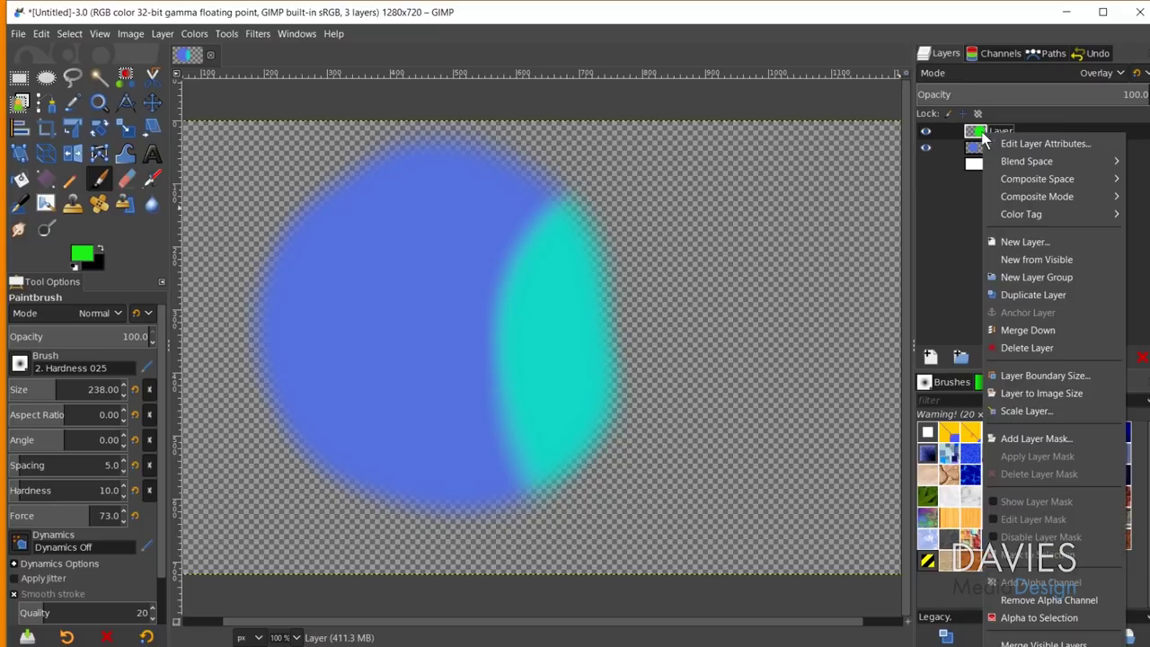
mouse_move(1021, 203)
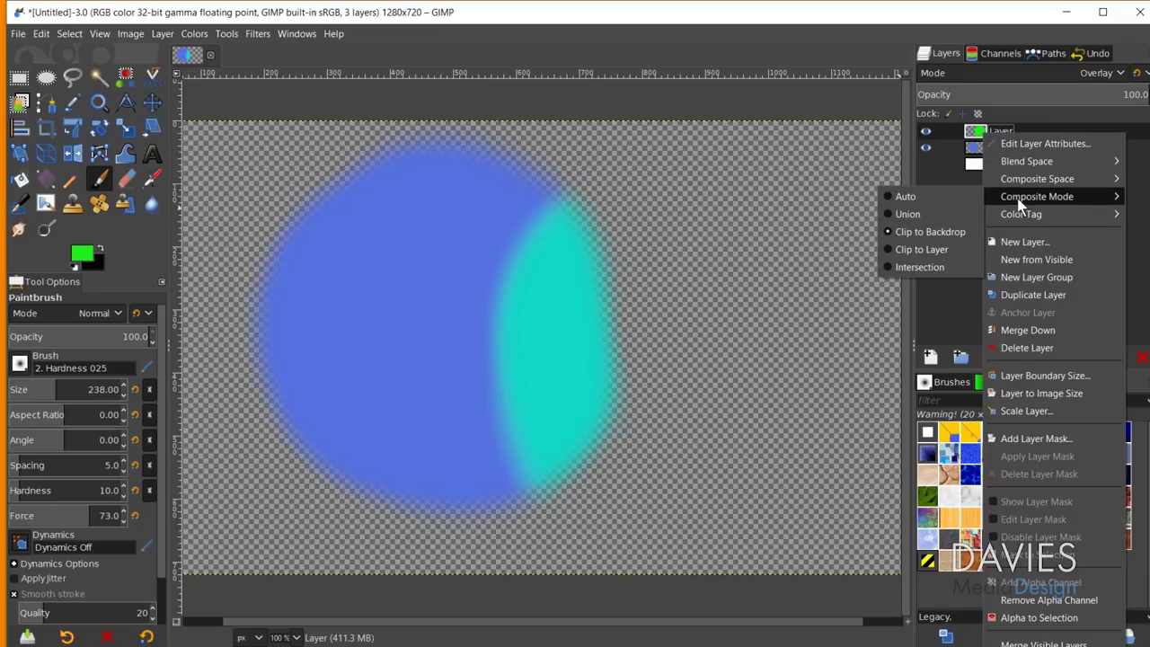
click(921, 250)
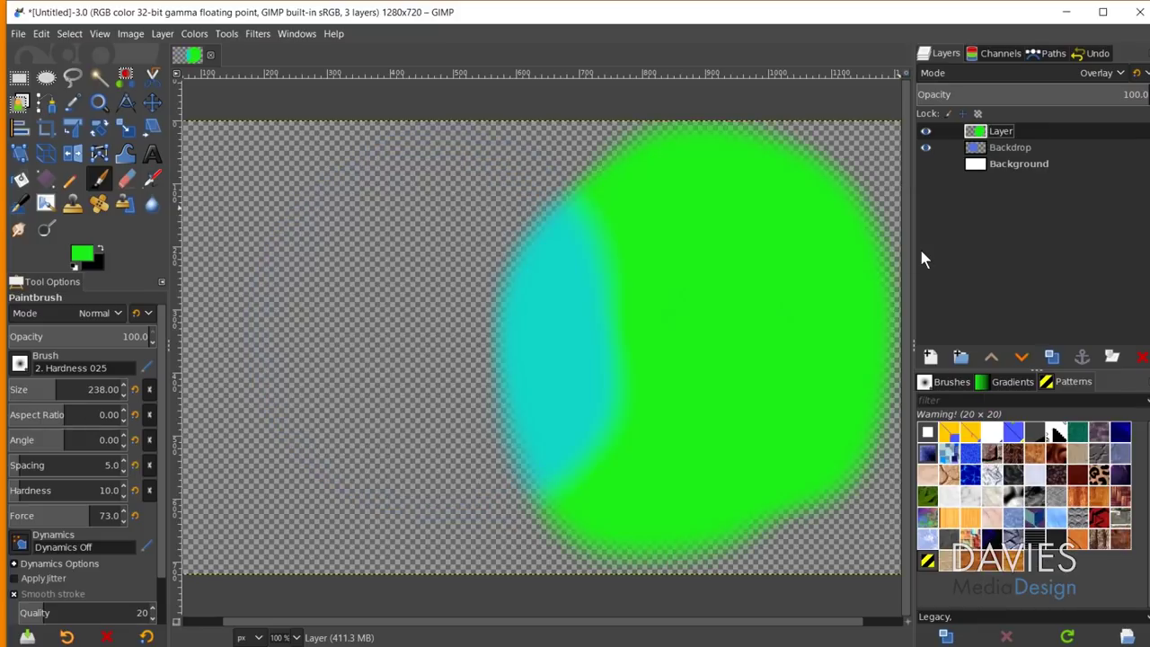
right_click(977, 133)
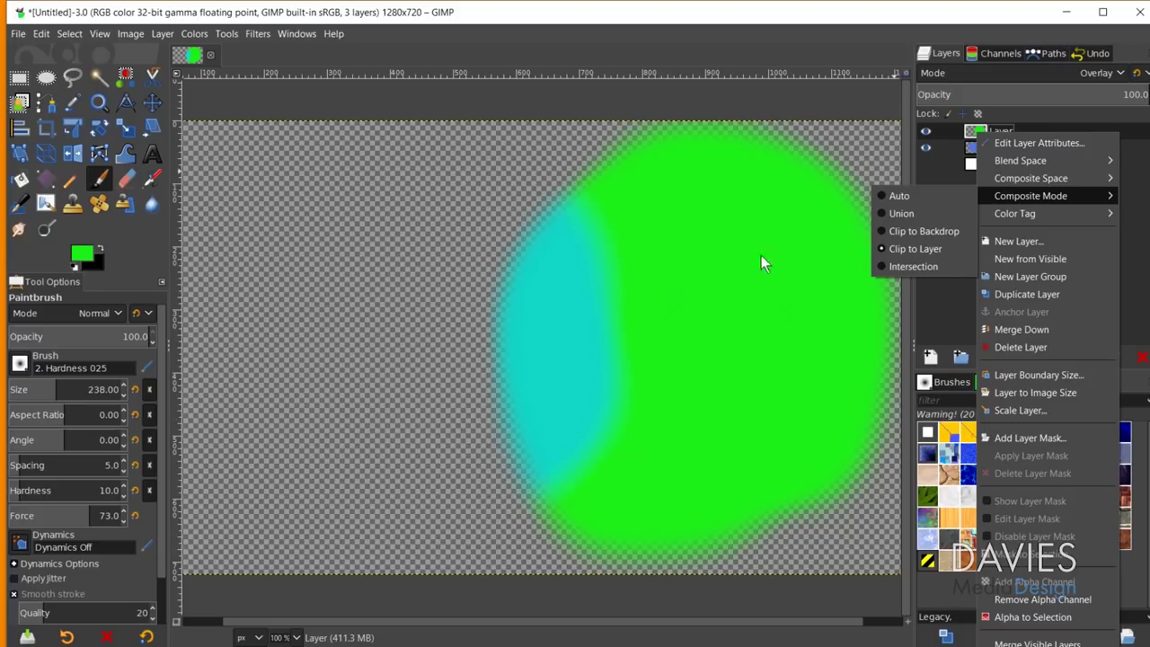
click(927, 264)
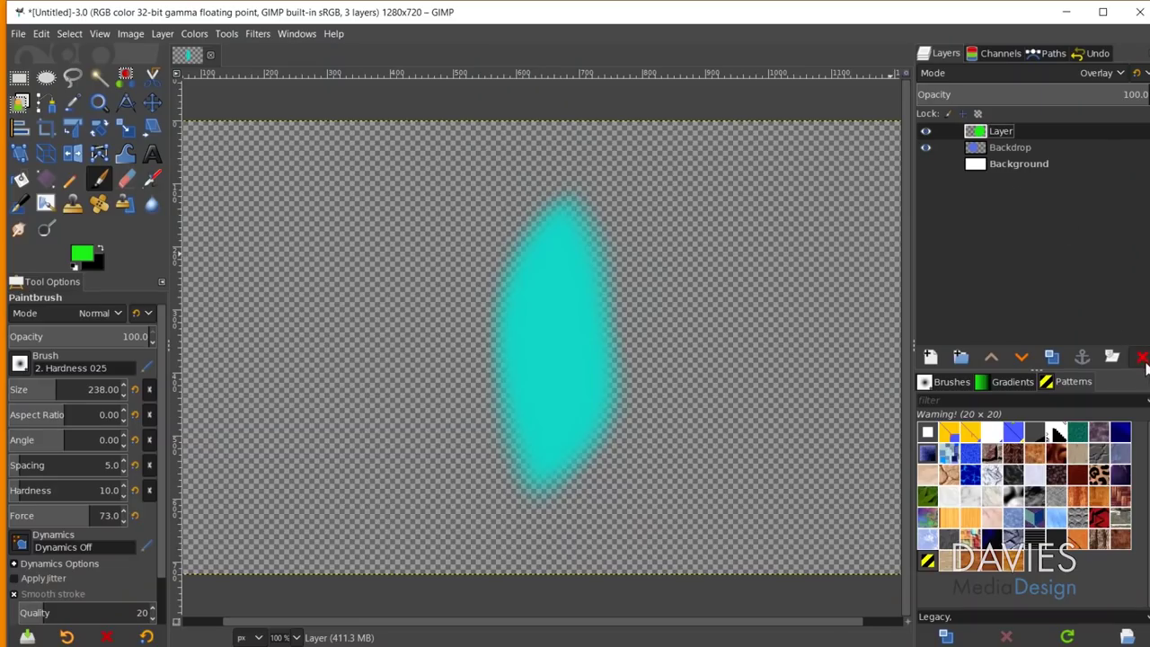
Delete both painted layers and make the Background layer visible again.
click(1141, 358)
click(1141, 358)
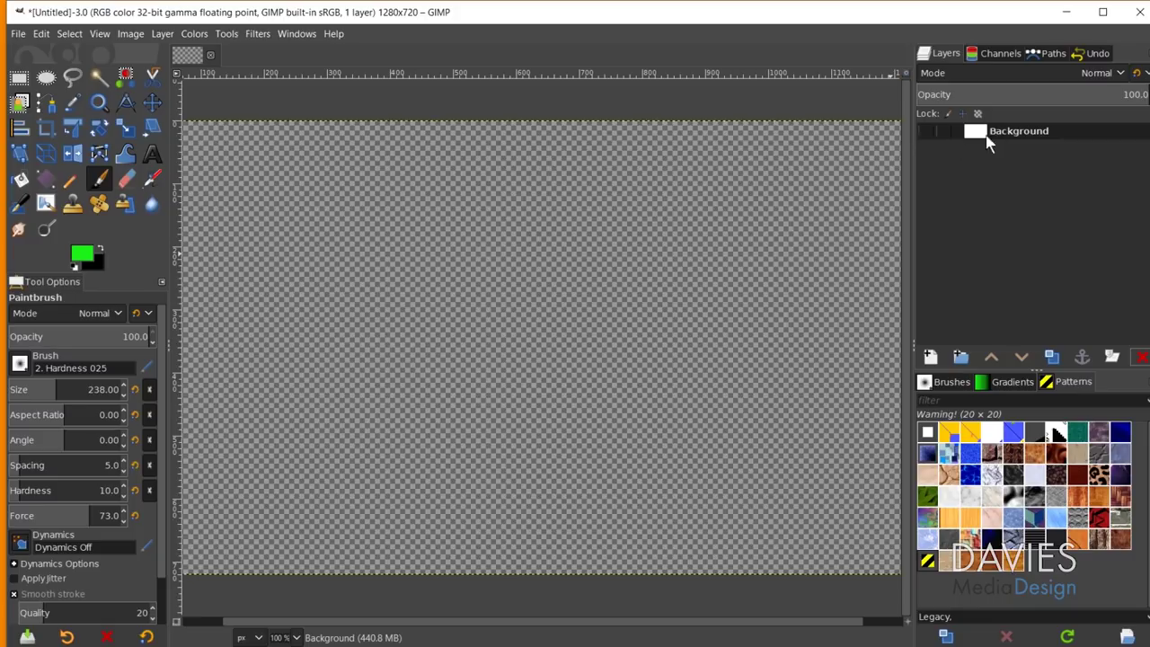
click(928, 131)
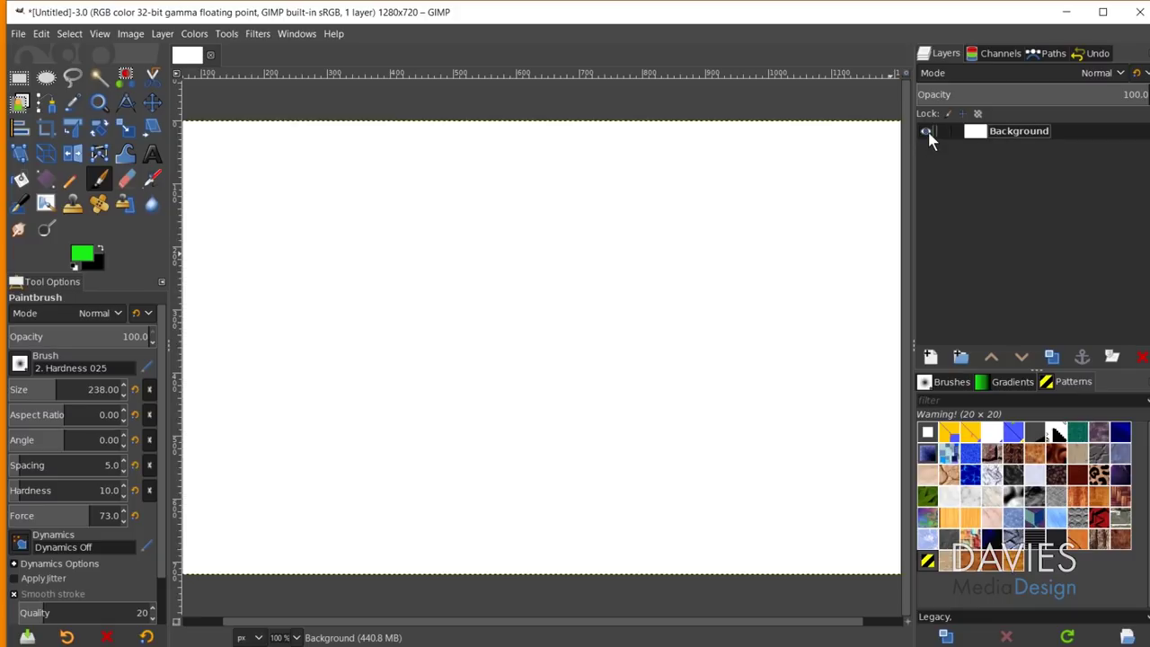
Set up a new layer named New Layer in Normal mode and view its composite mode options, leaving them on Auto.
click(930, 357)
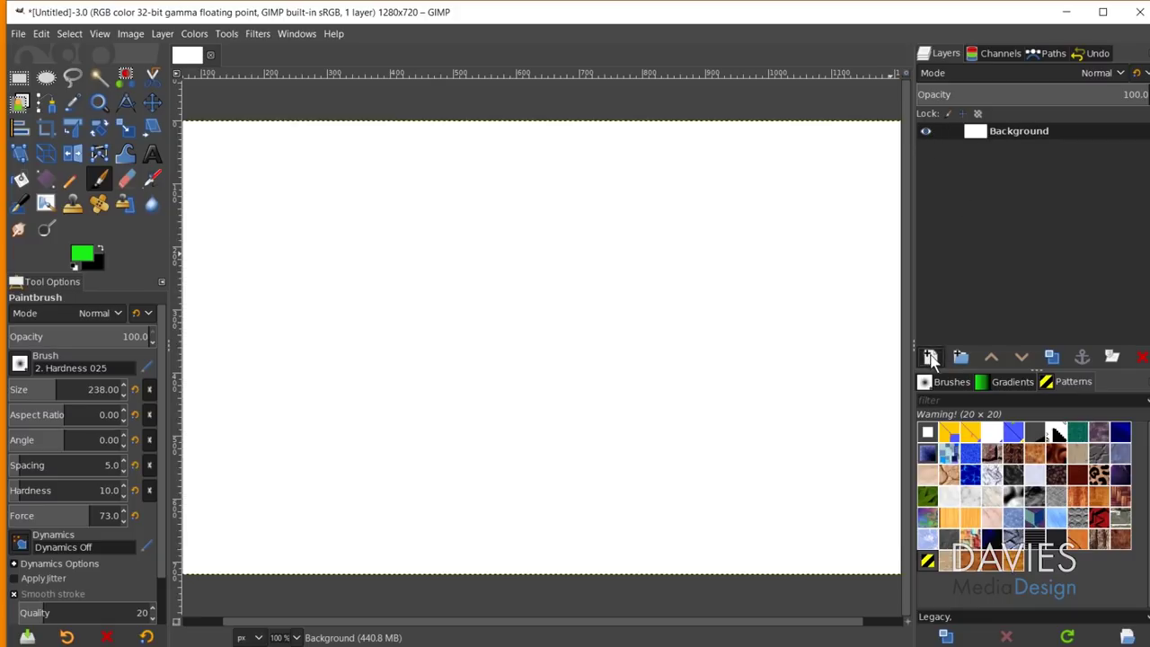
drag(903, 191, 654, 133)
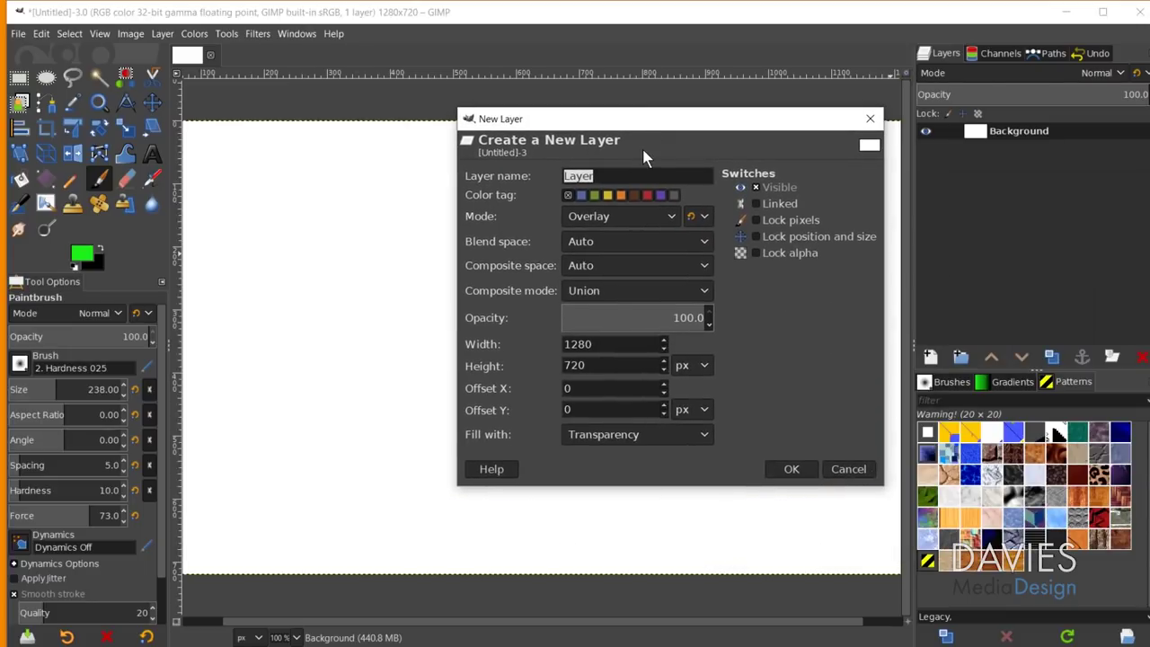
text(New Layer)
click(623, 216)
click(631, 232)
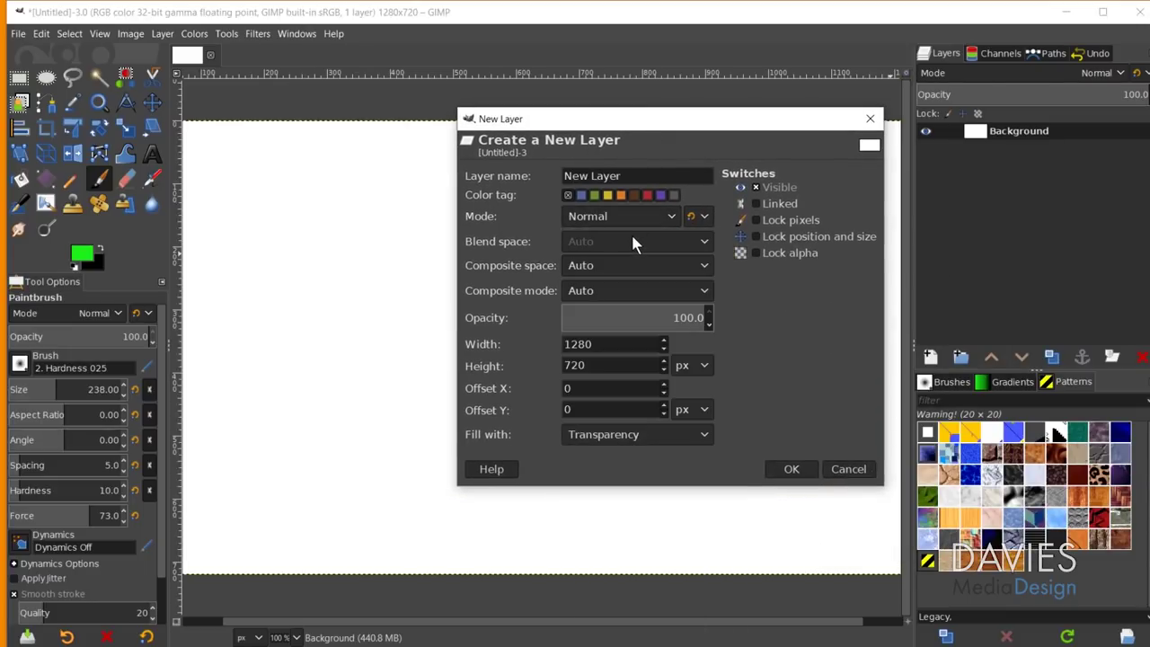
click(619, 292)
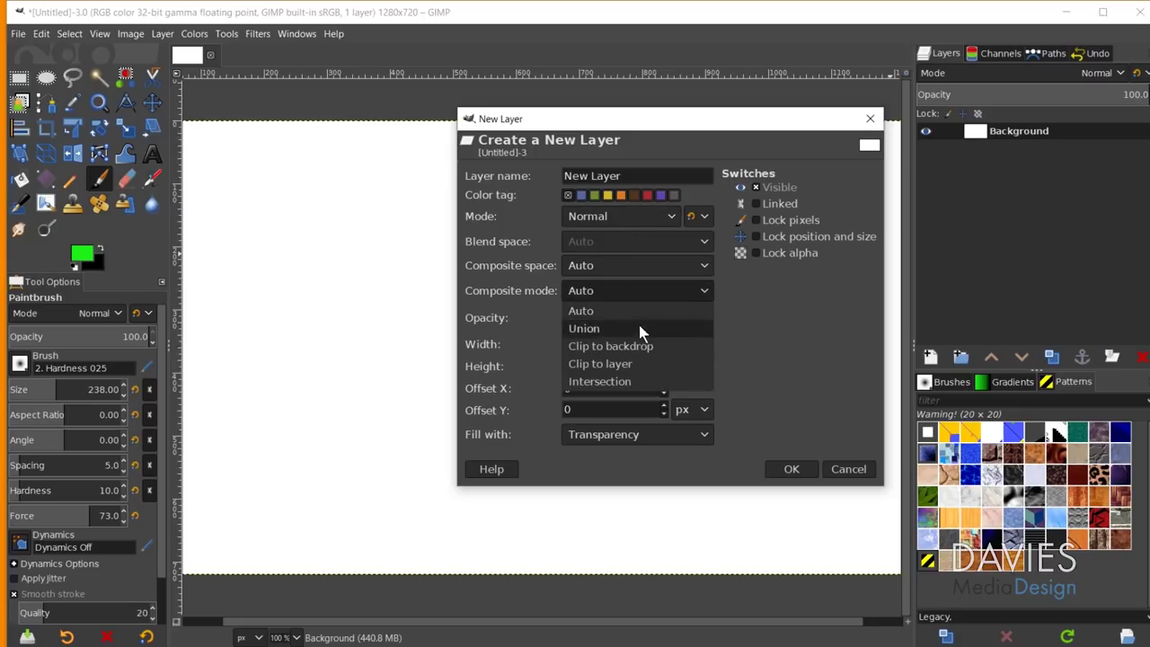
click(633, 280)
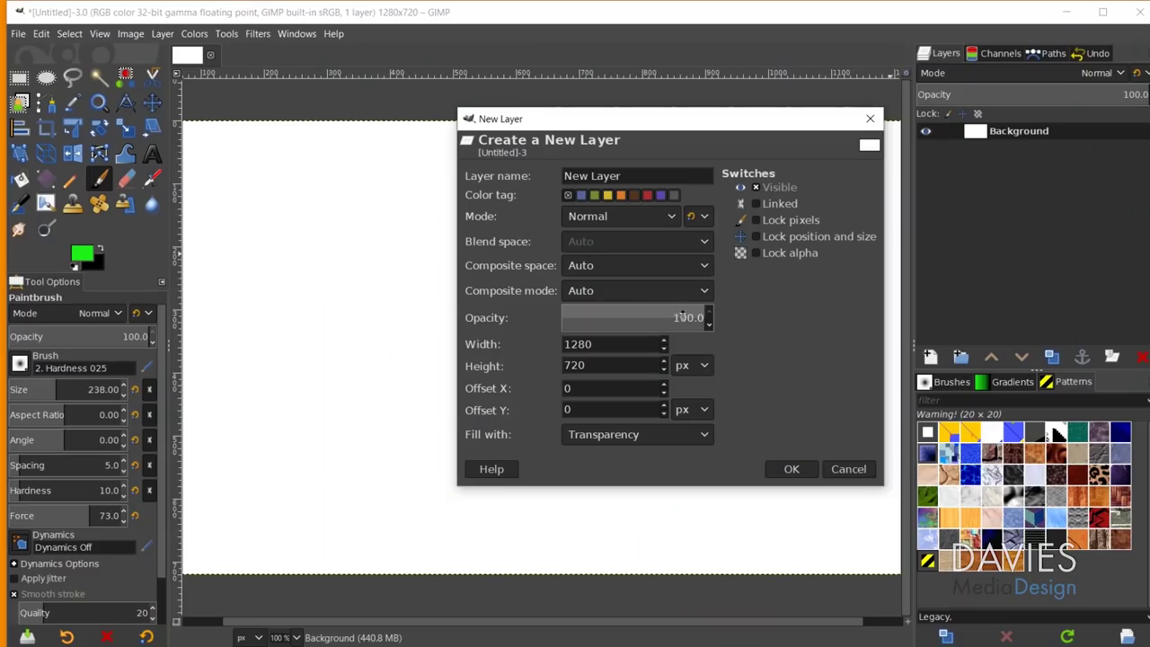
Set the new layer's fill to Foreground color and create the layer.
click(635, 436)
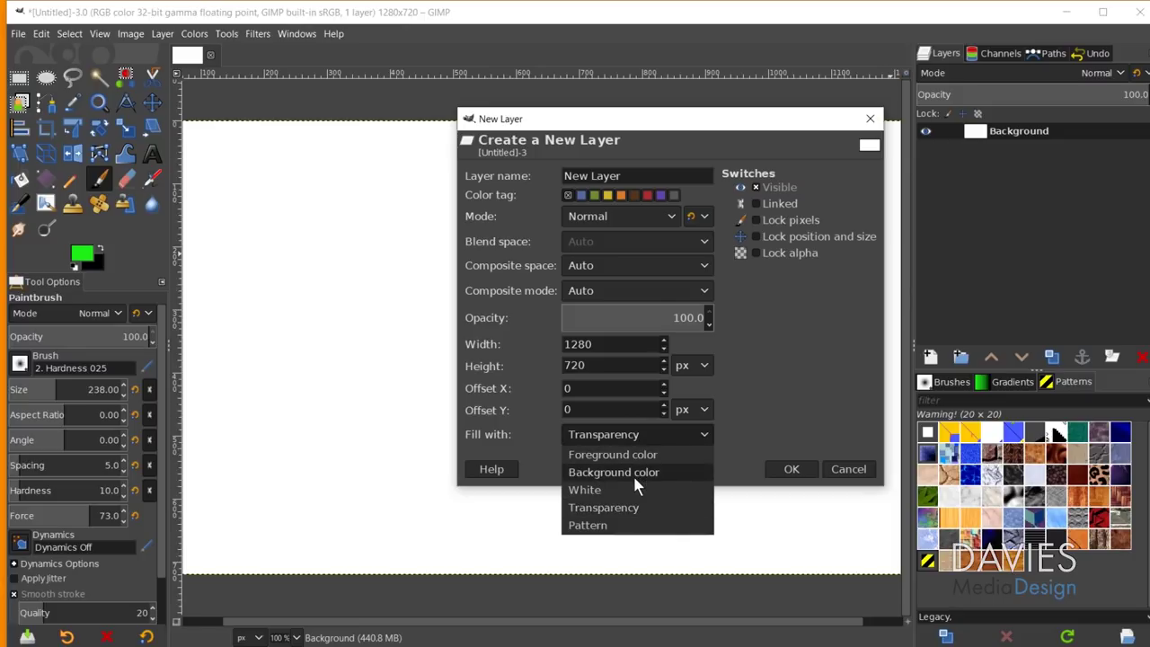
click(646, 457)
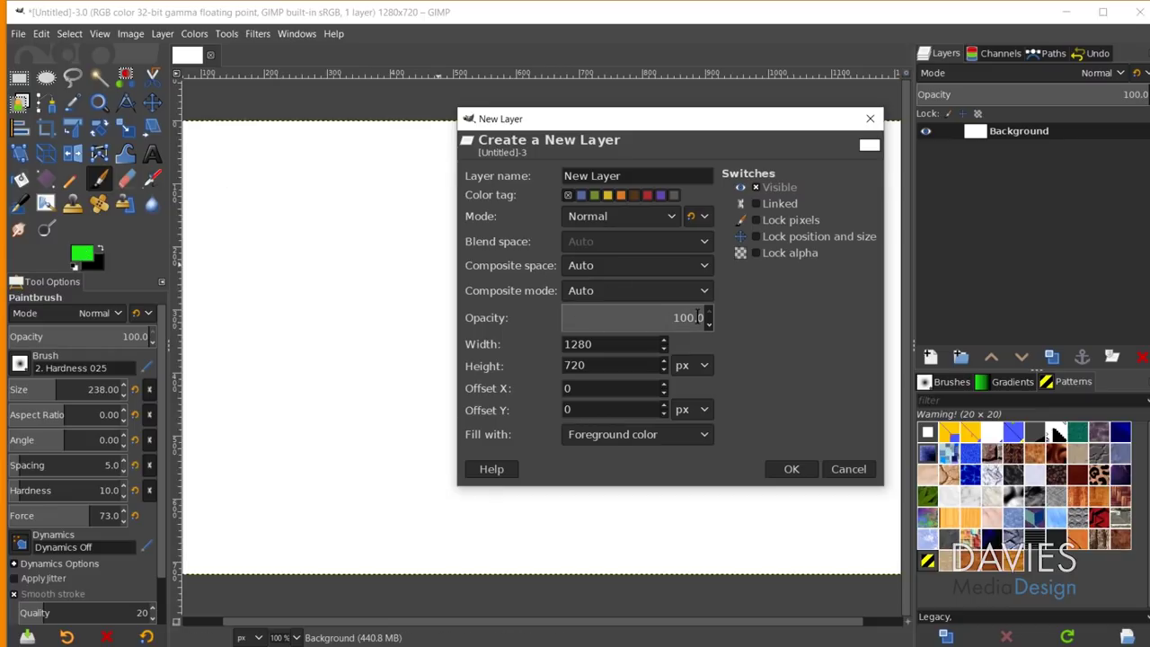
click(791, 469)
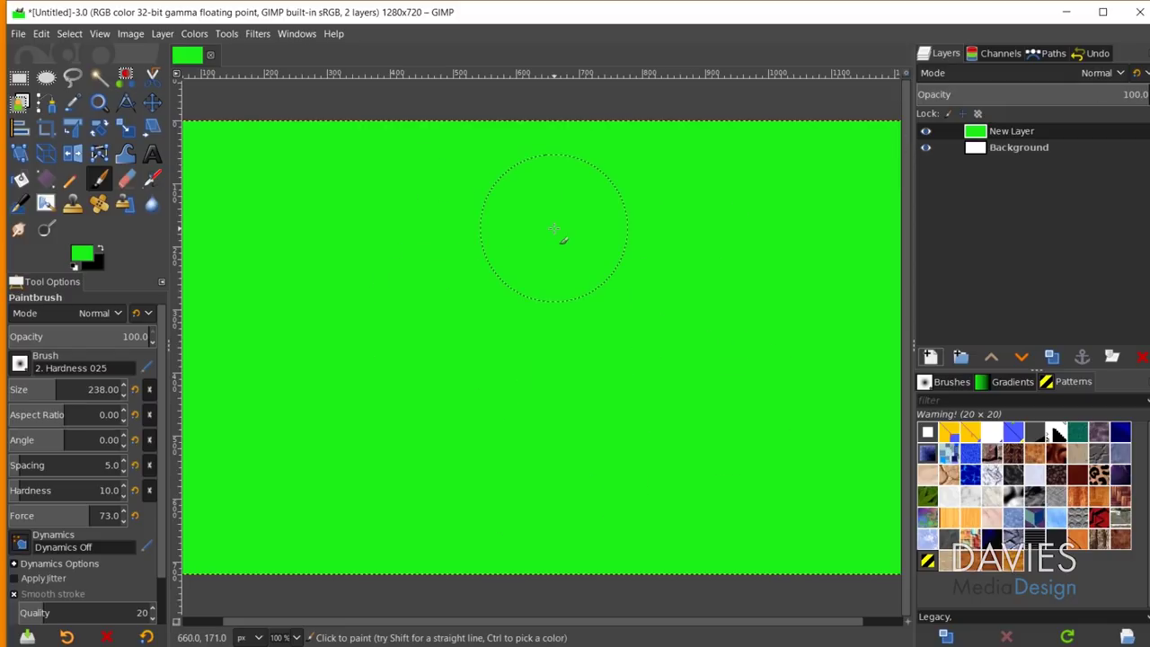
Delete the green layer and create a new foreground-filled layer with its opacity set to 50.4.
click(1142, 356)
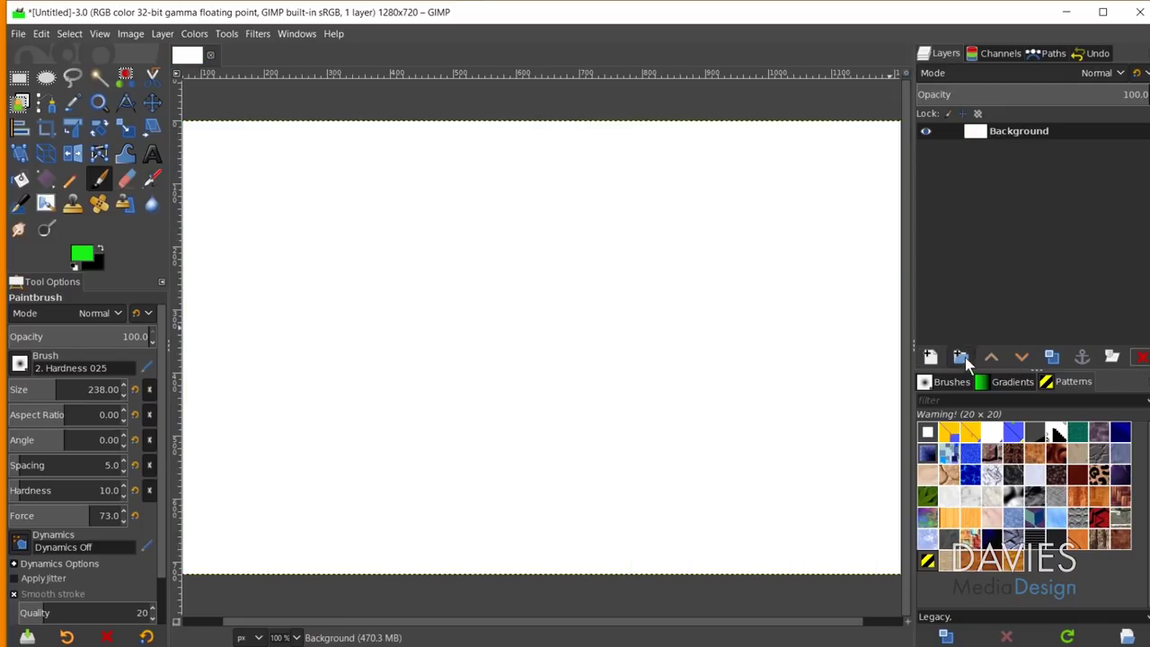
click(931, 356)
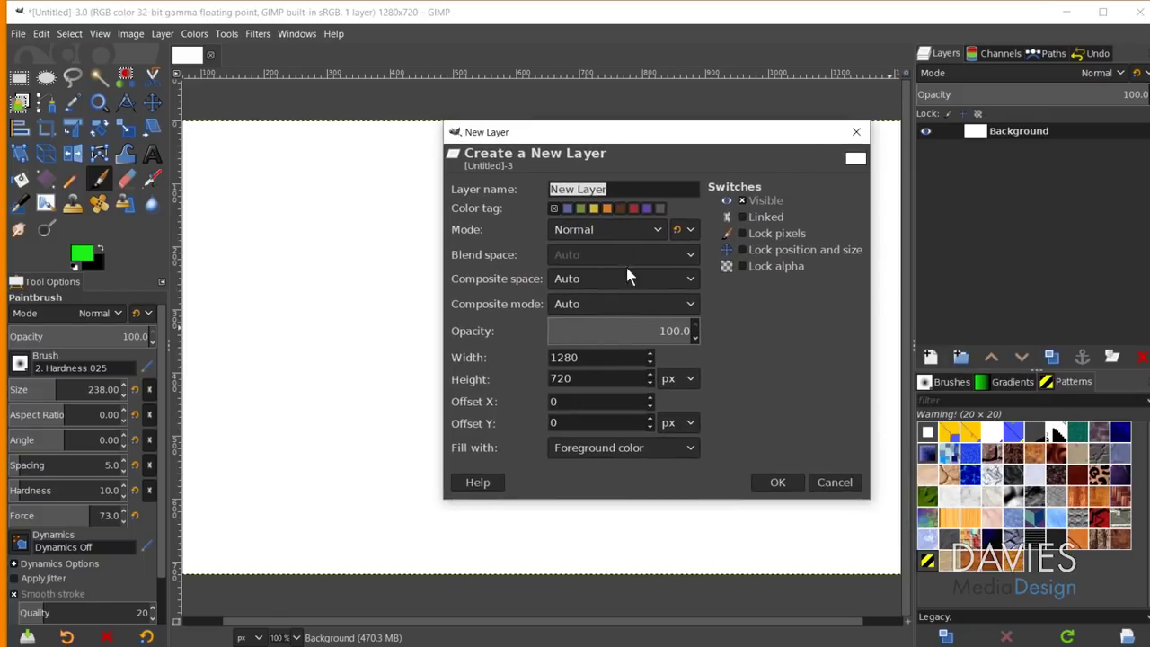
click(673, 329)
drag(673, 329, 621, 331)
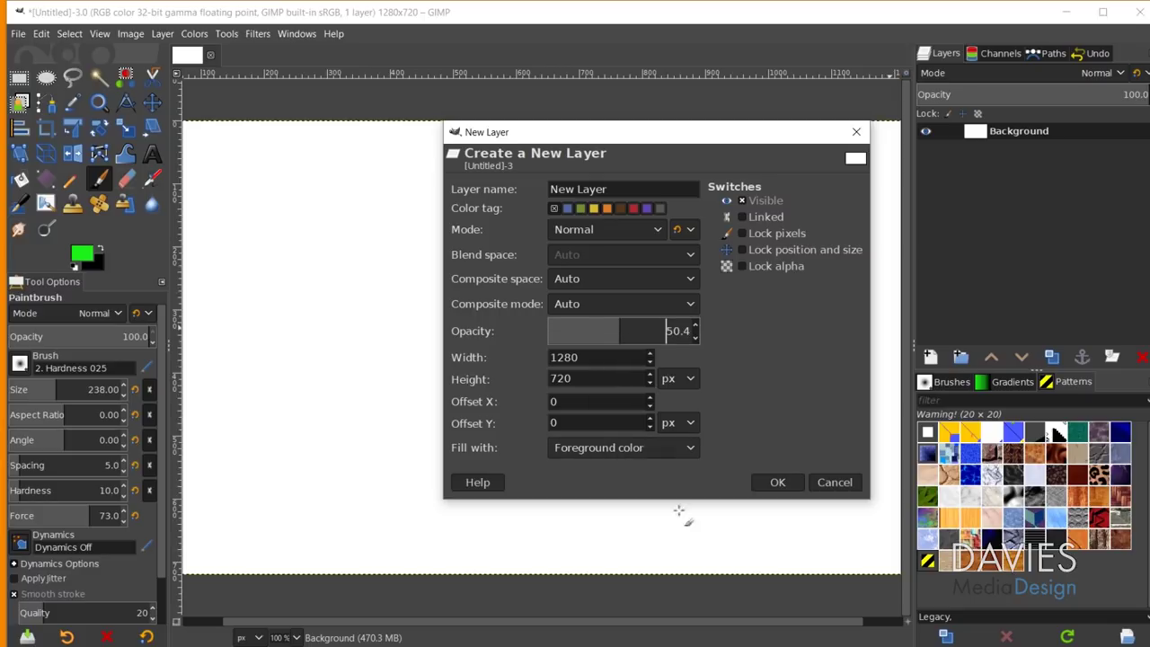
click(783, 483)
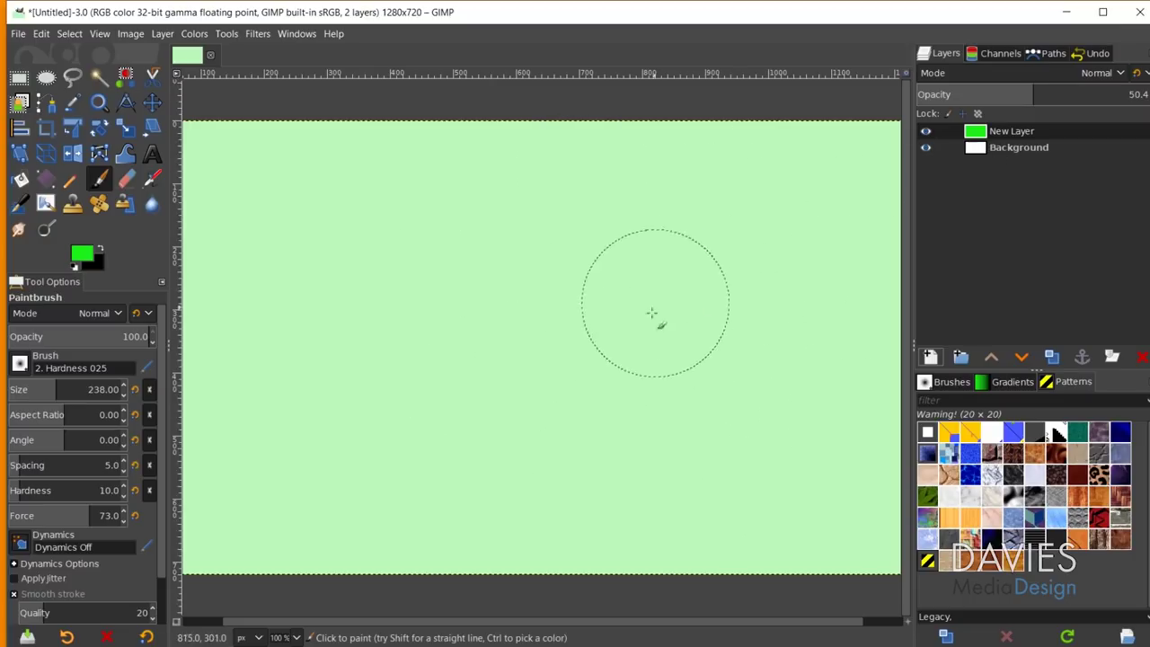
Raise the semi-transparent green layer's opacity to 100, and delete the layer.
drag(1031, 93, 1148, 93)
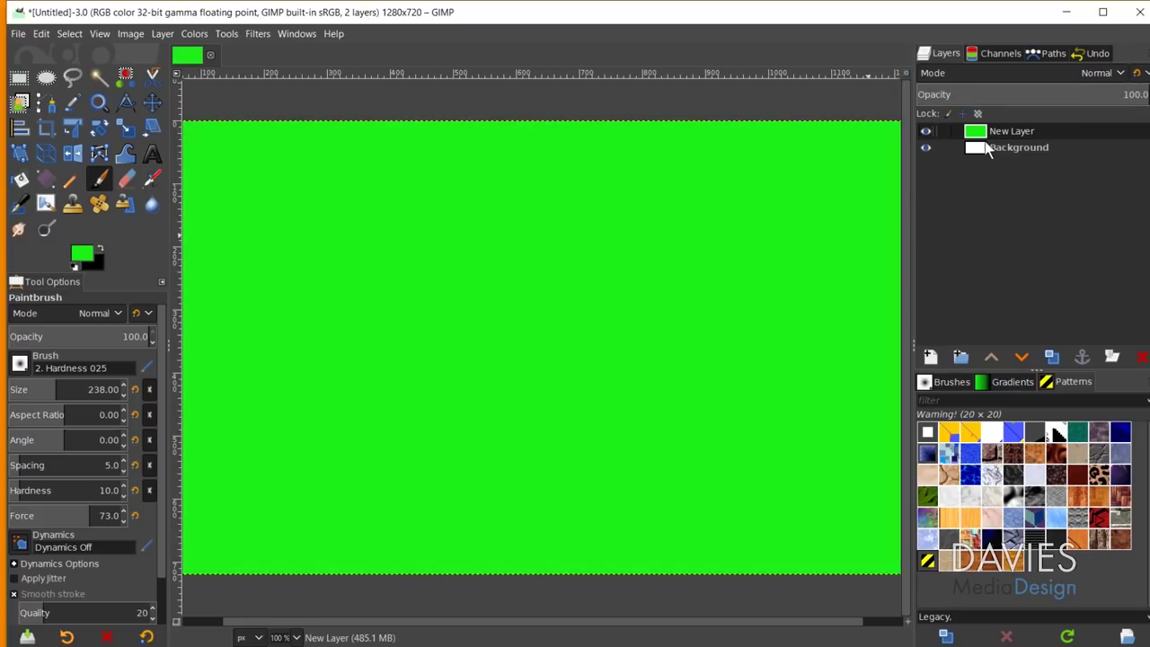
click(1141, 356)
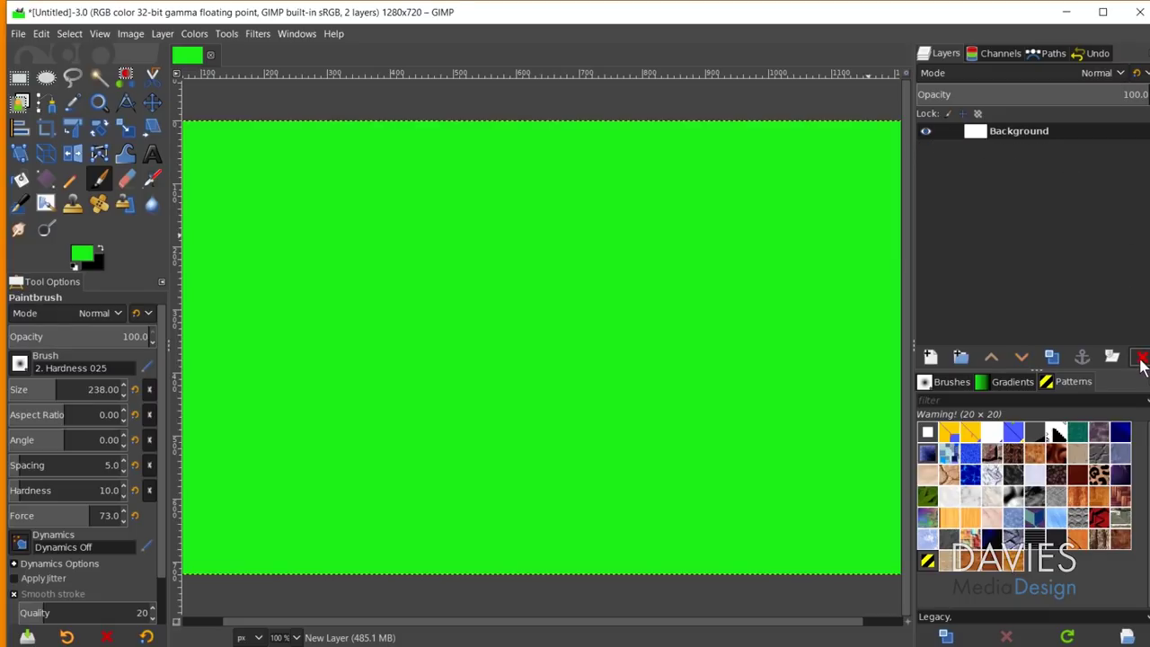
Start another new layer and set its opacity to 25.
click(932, 358)
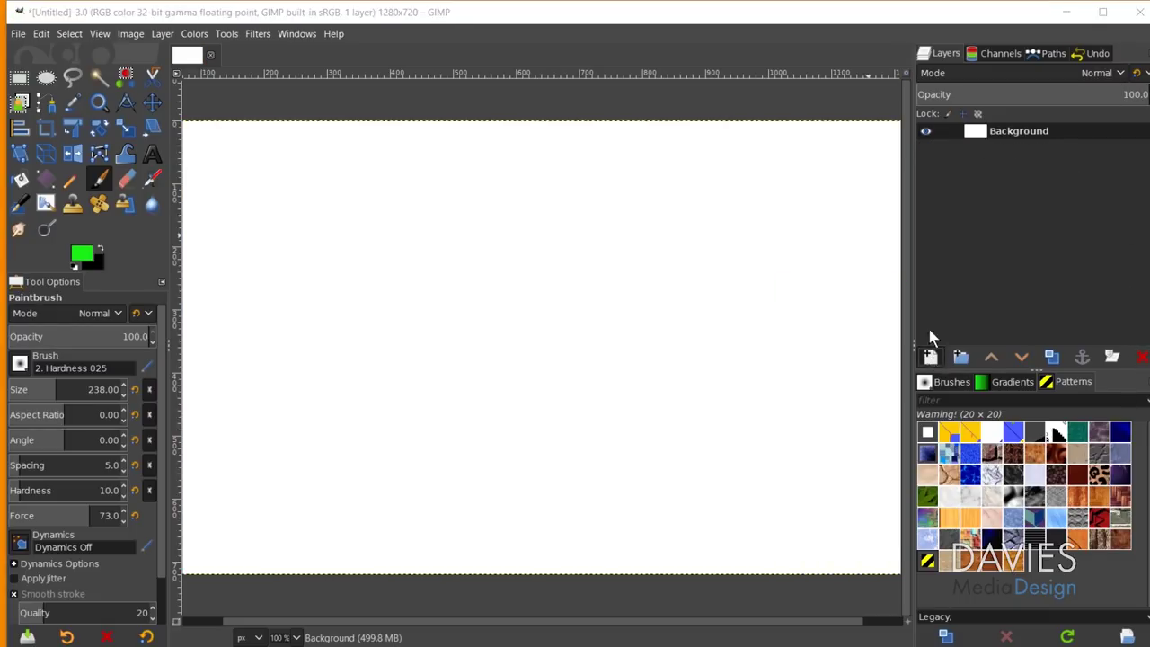
drag(762, 193, 634, 154)
click(672, 349)
drag(673, 345, 716, 347)
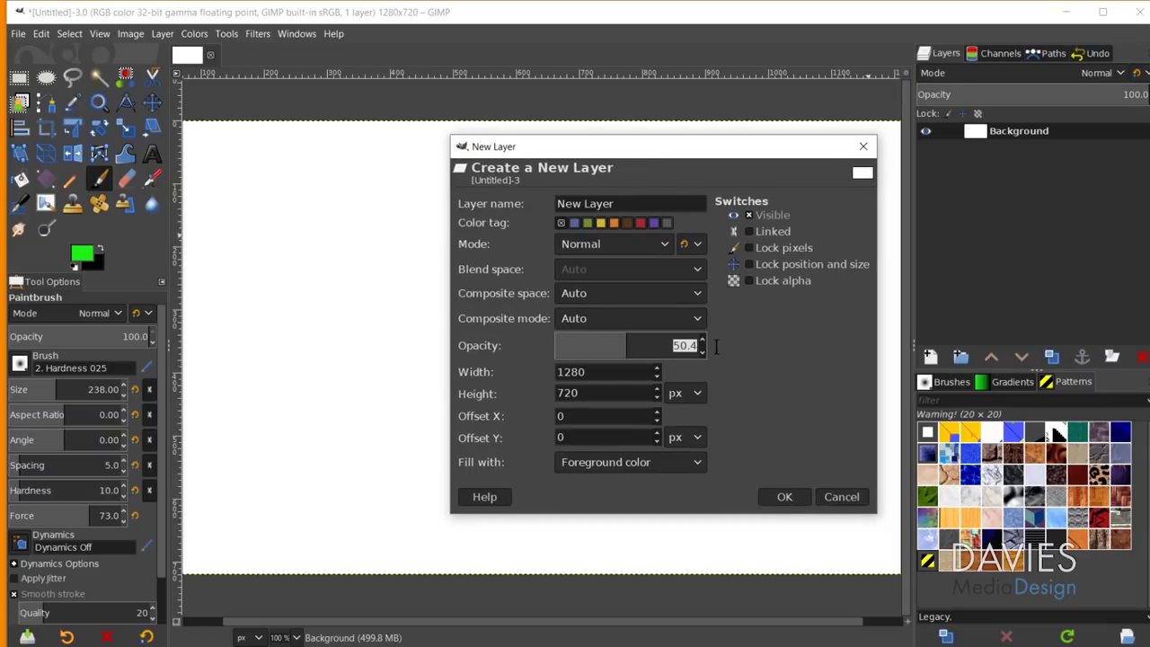
text(25)
key(Tab)
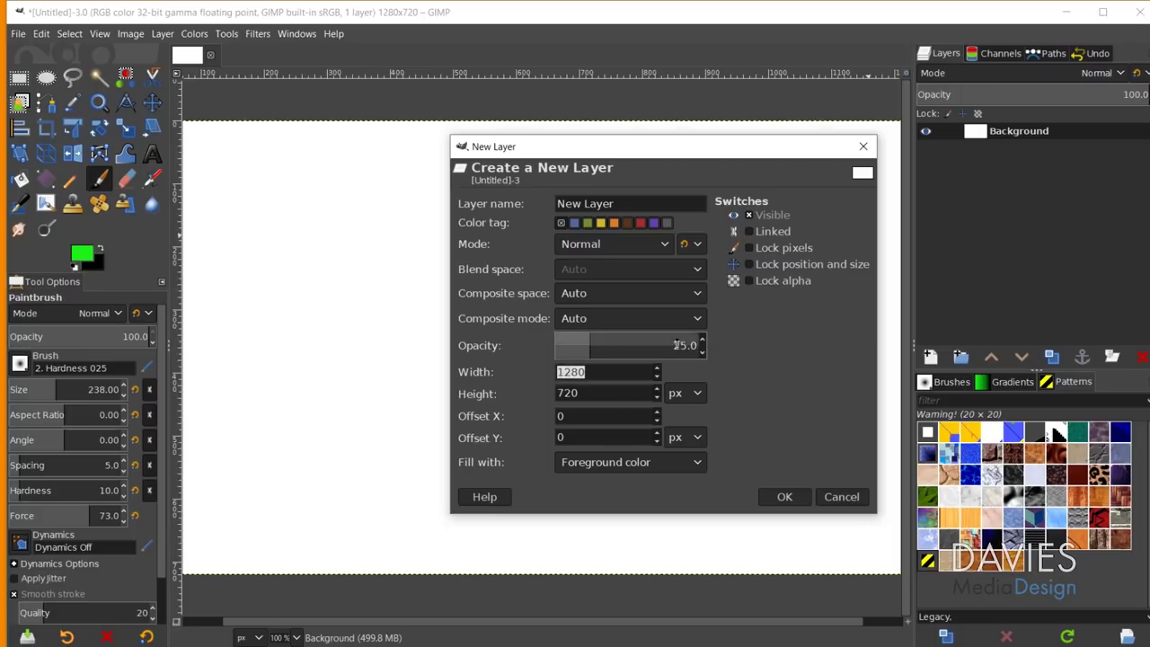
Set the new layer's opacity to 100 and its size to 1920 by 1080 px, and create it with the Foreground color fill.
drag(694, 345, 719, 346)
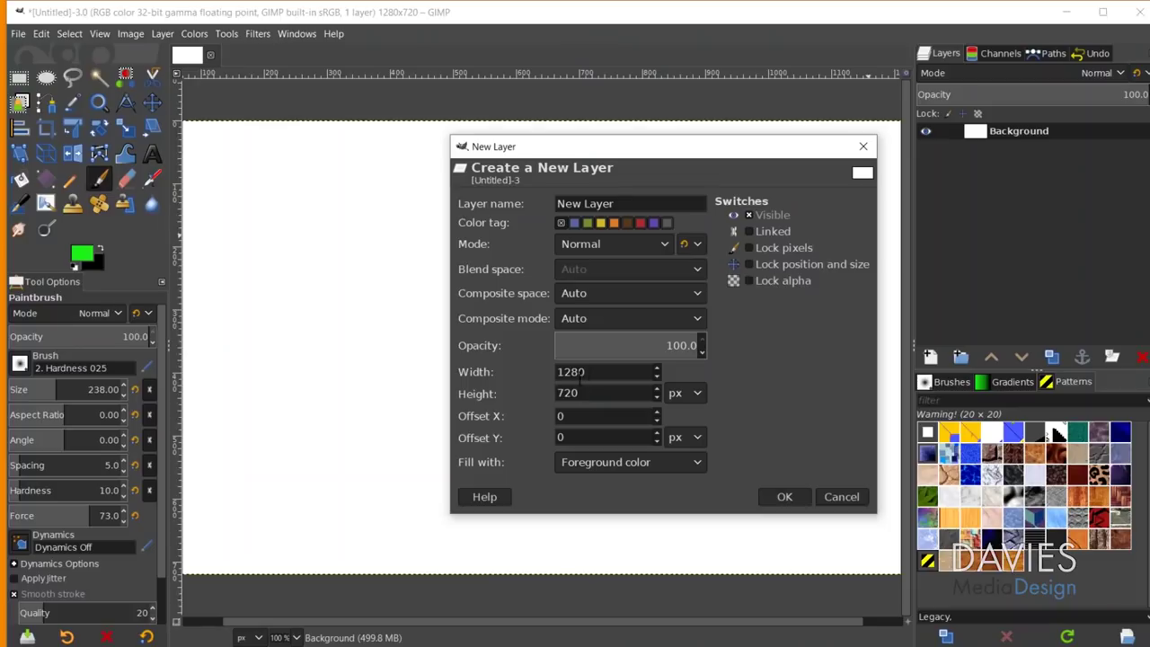
double_click(580, 372)
text(1920)
key(Tab)
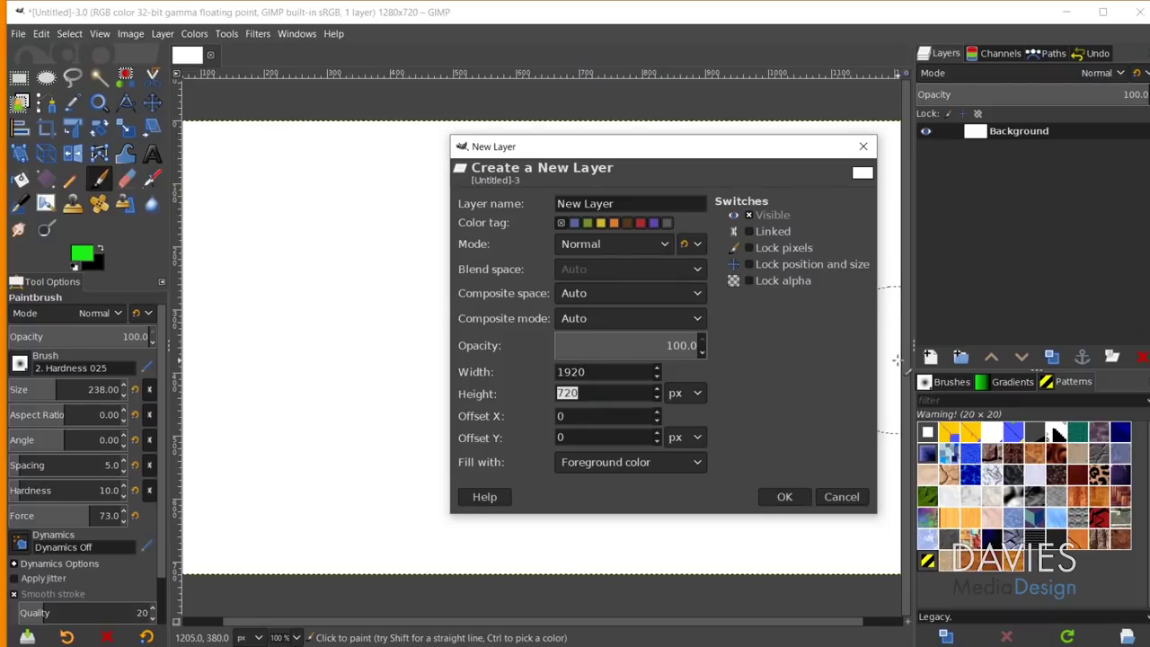
text(1080)
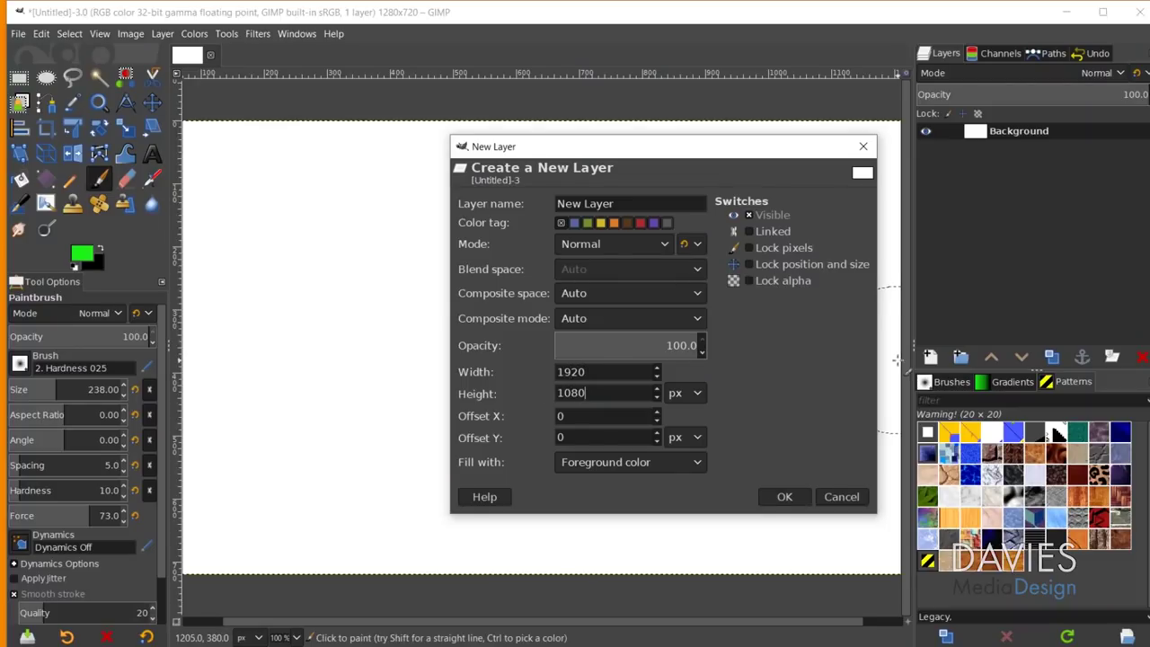
click(688, 395)
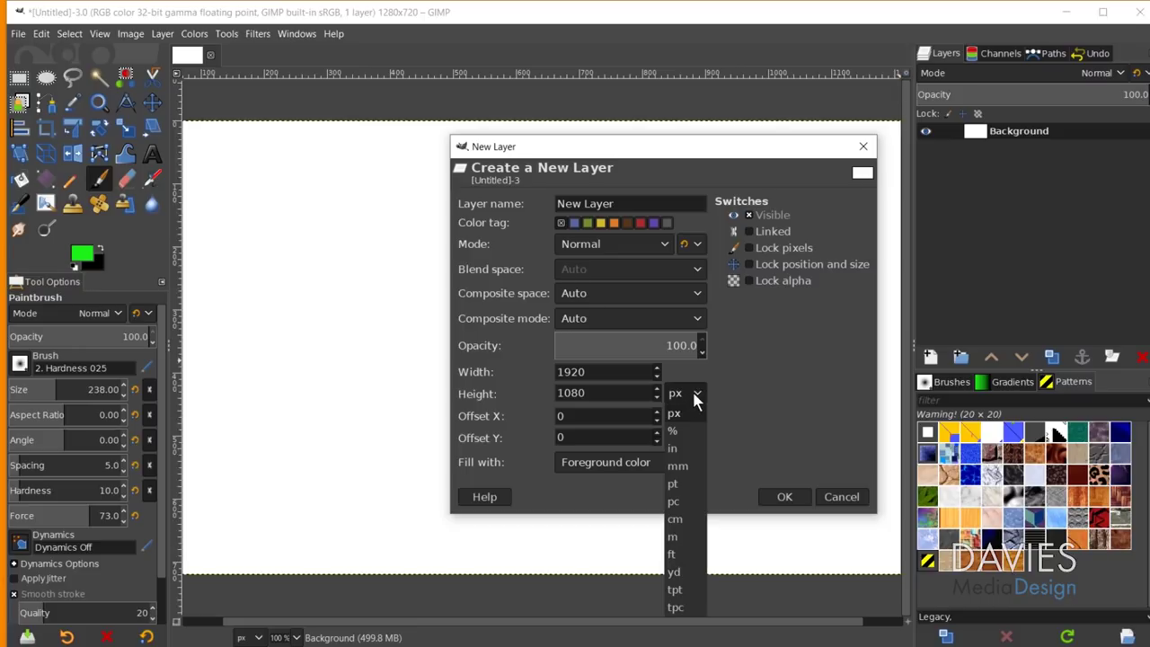
click(692, 393)
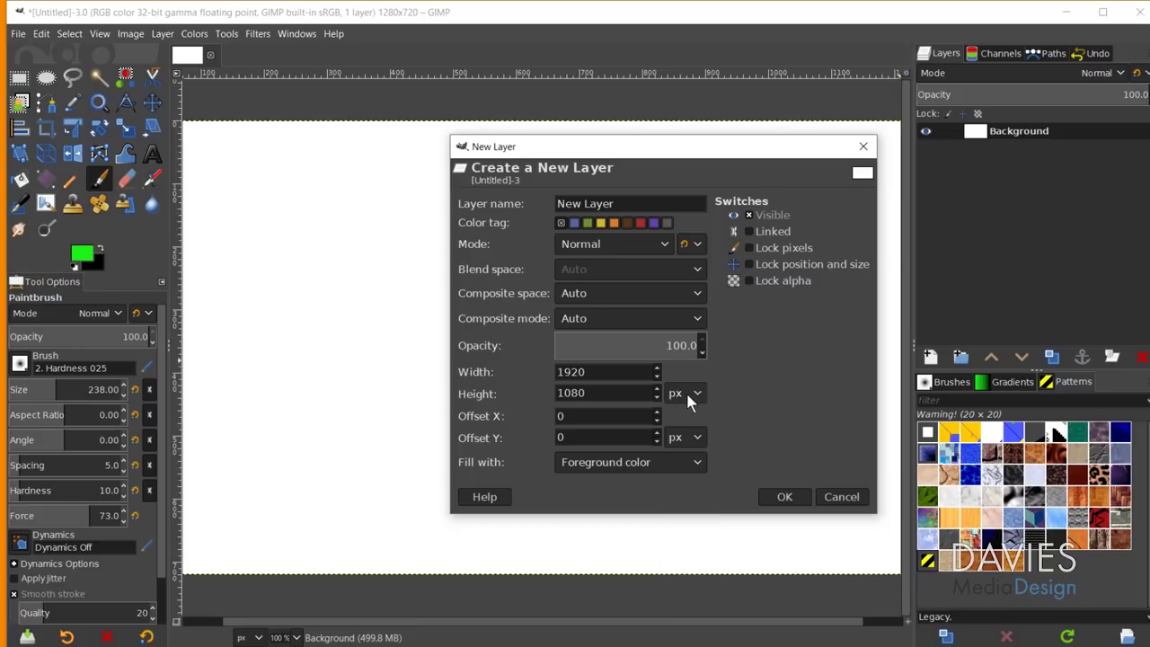
click(786, 500)
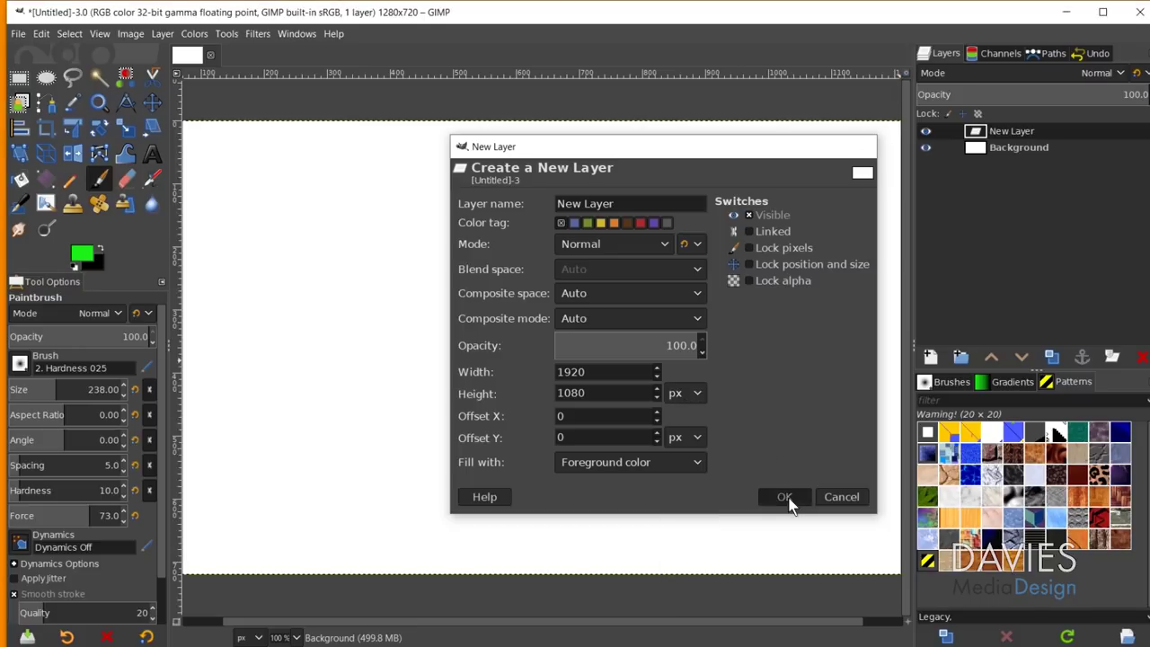
scroll(569, 351, down, 2)
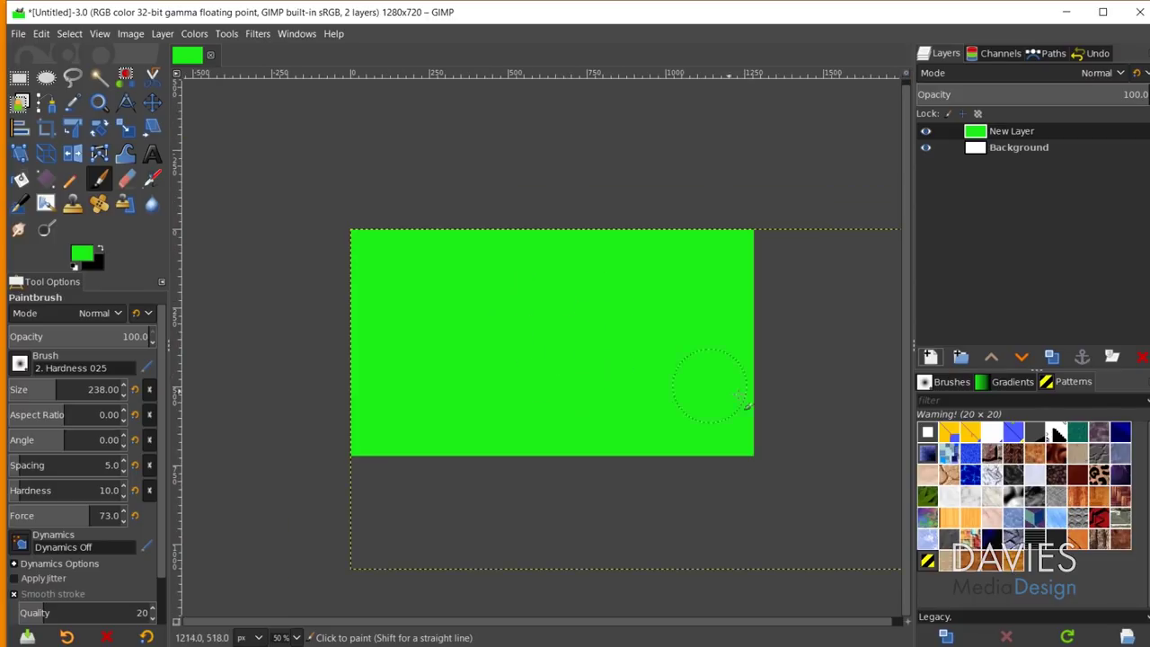
scroll(719, 396, down, 1)
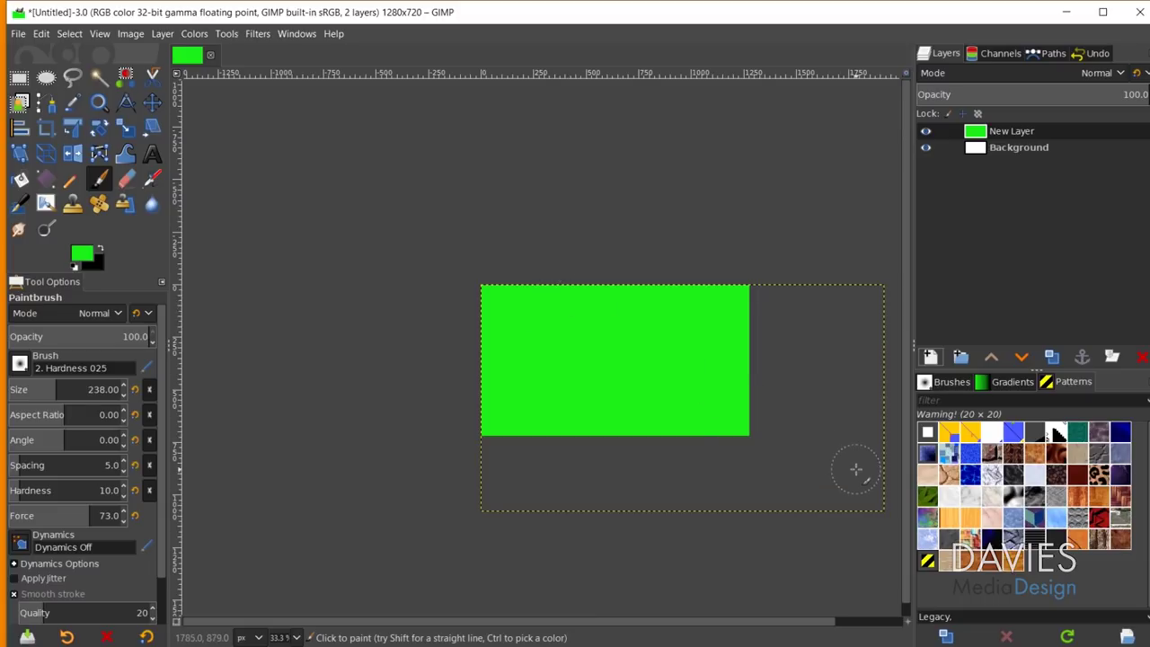
Paint black strokes on the oversized green layer with an 81 px brush, running some past the canvas edge.
click(100, 251)
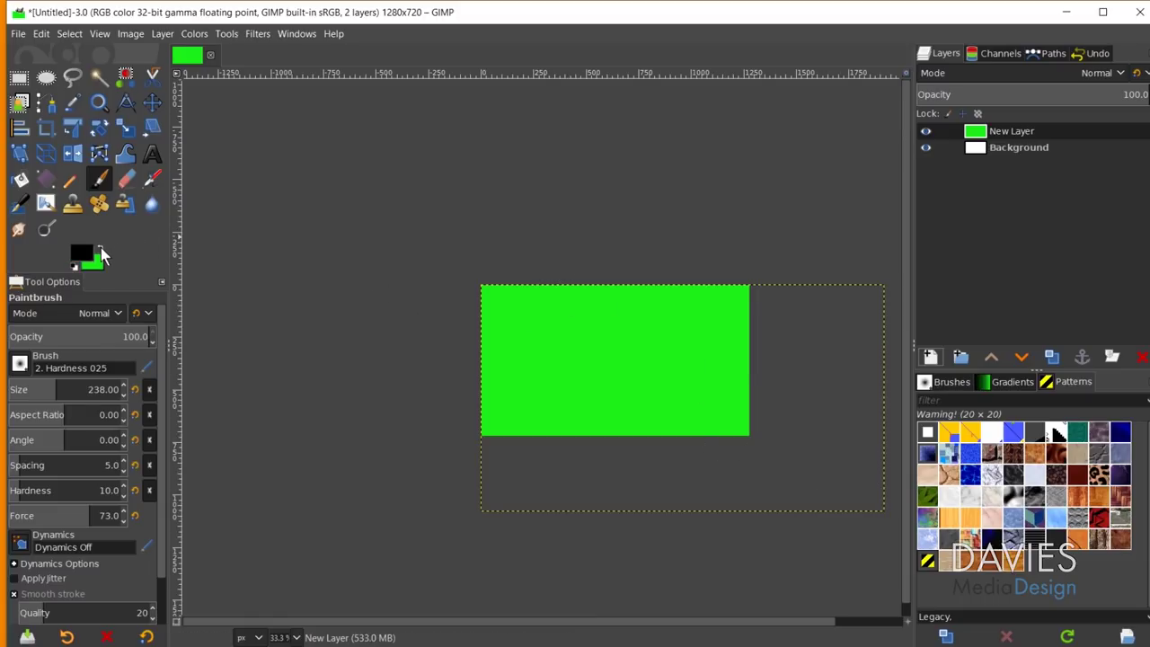
click(52, 385)
drag(53, 389, 34, 388)
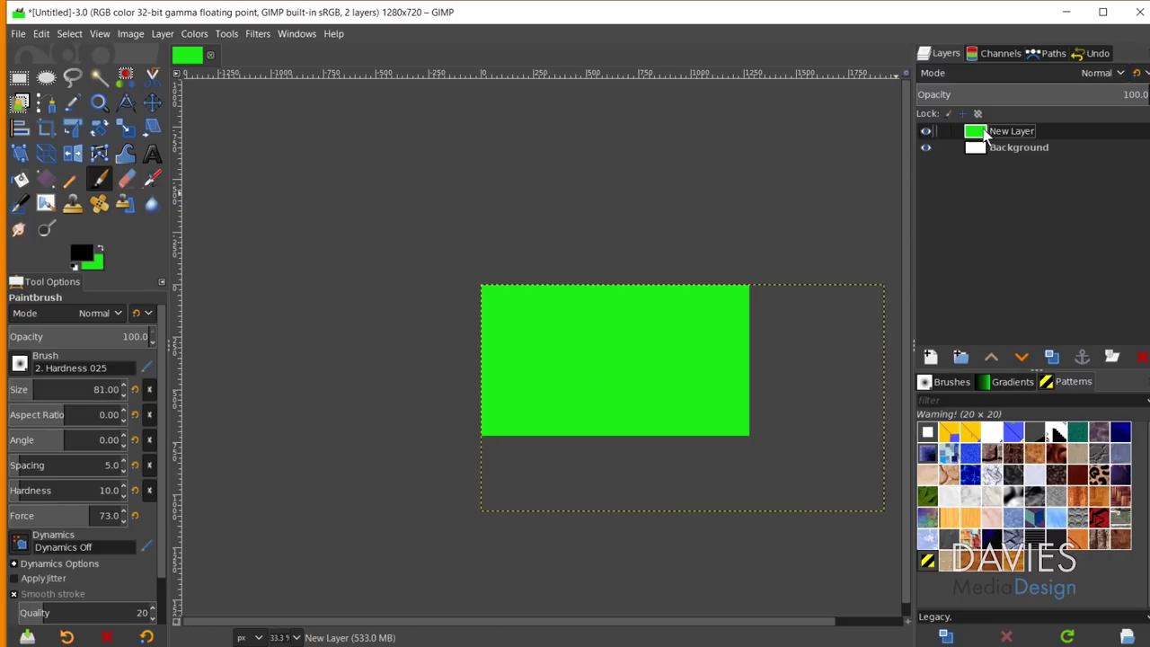
mouse_move(629, 358)
mouse_down()
mouse_move(603, 333)
mouse_move(616, 350)
mouse_move(614, 324)
mouse_move(624, 356)
mouse_move(608, 355)
mouse_move(618, 340)
mouse_move(616, 360)
mouse_move(607, 347)
mouse_move(624, 329)
mouse_move(614, 356)
mouse_move(604, 337)
mouse_move(612, 328)
mouse_move(620, 357)
mouse_move(601, 349)
mouse_move(626, 335)
mouse_move(616, 356)
mouse_move(685, 358)
mouse_move(757, 455)
mouse_up()
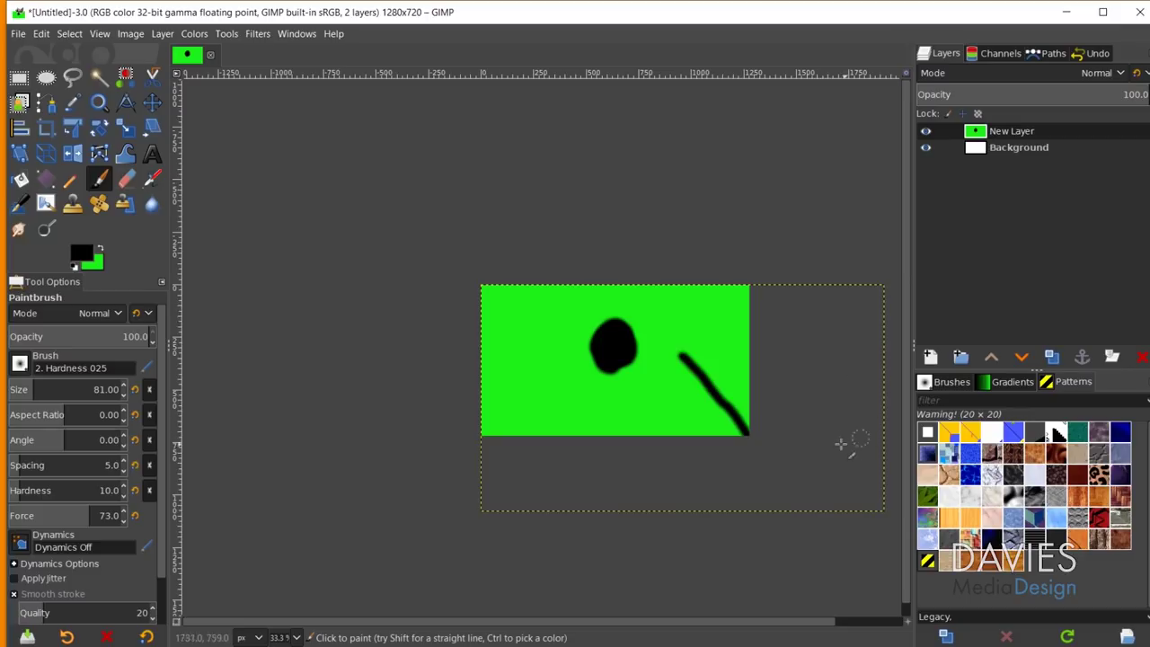
mouse_move(770, 310)
mouse_down()
mouse_move(750, 333)
mouse_move(714, 316)
mouse_move(760, 333)
mouse_move(757, 309)
mouse_up()
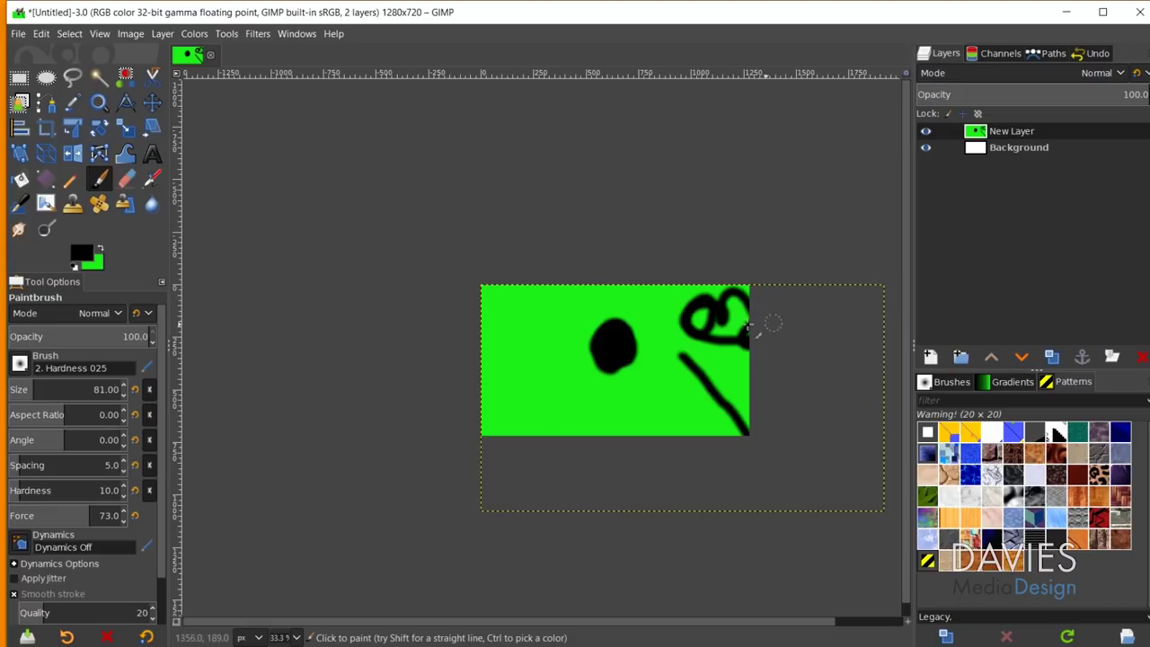
Move the oversized layer around to bring the strokes painted outside the canvas into view.
key(m)
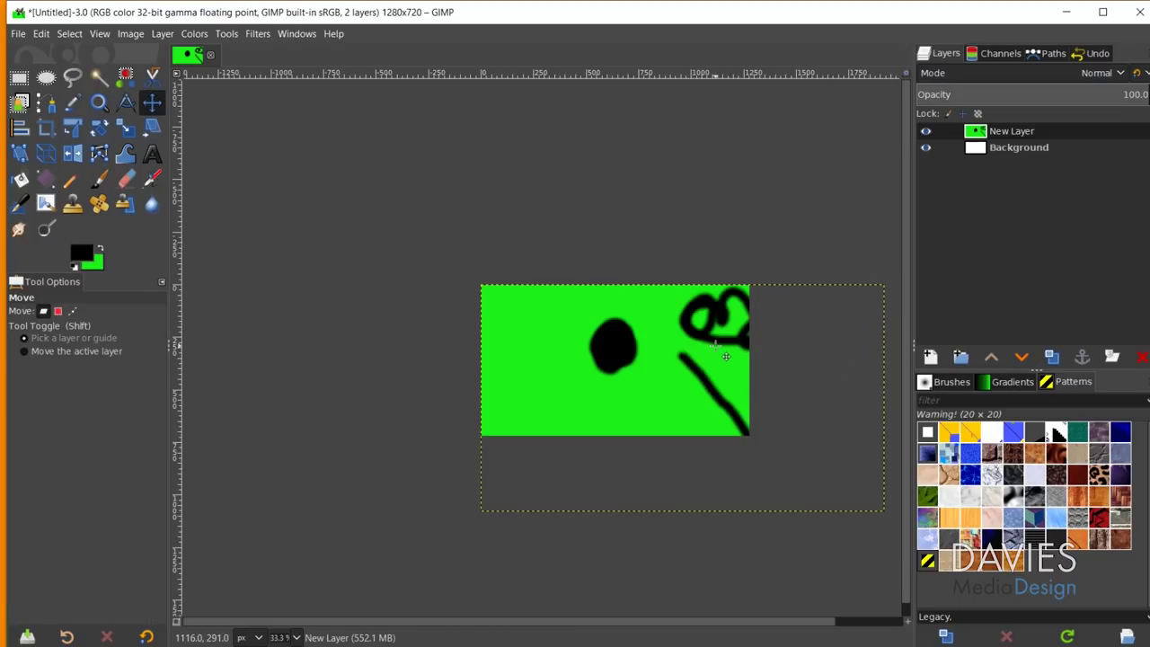
drag(732, 373, 710, 331)
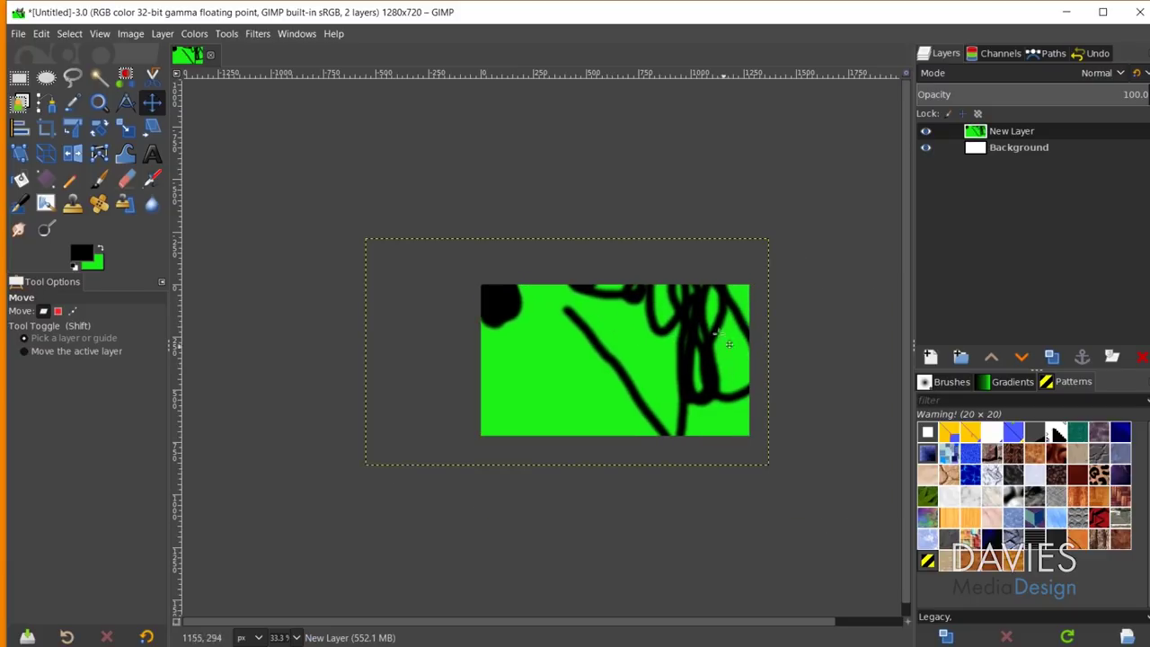
drag(719, 396, 697, 357)
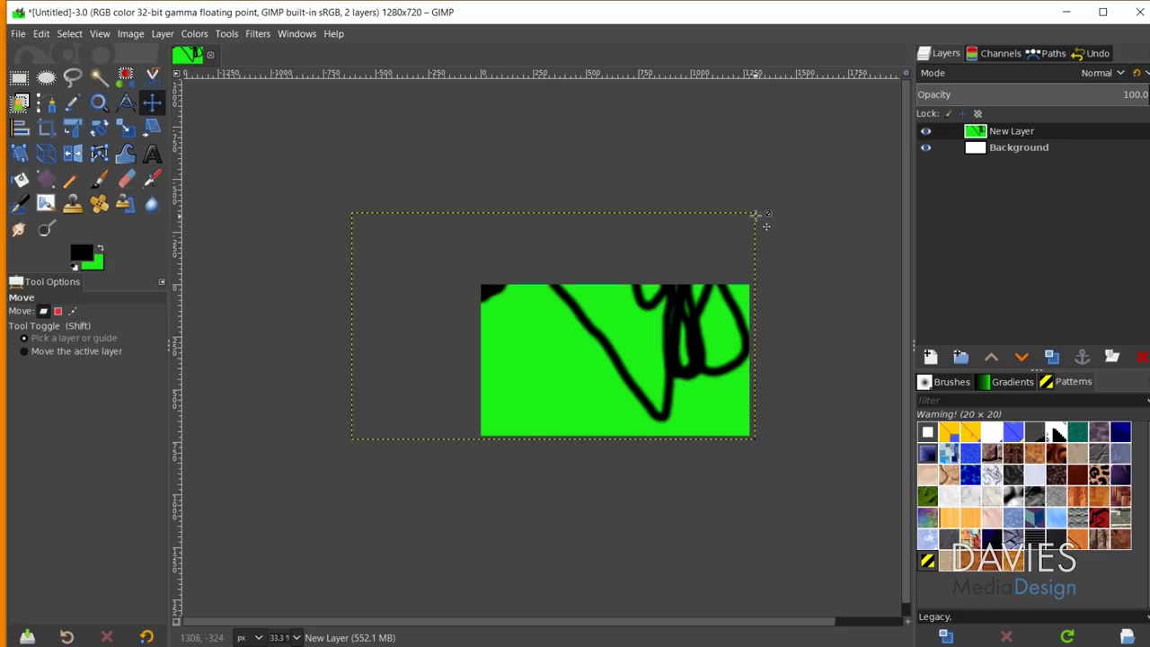
drag(593, 340, 678, 367)
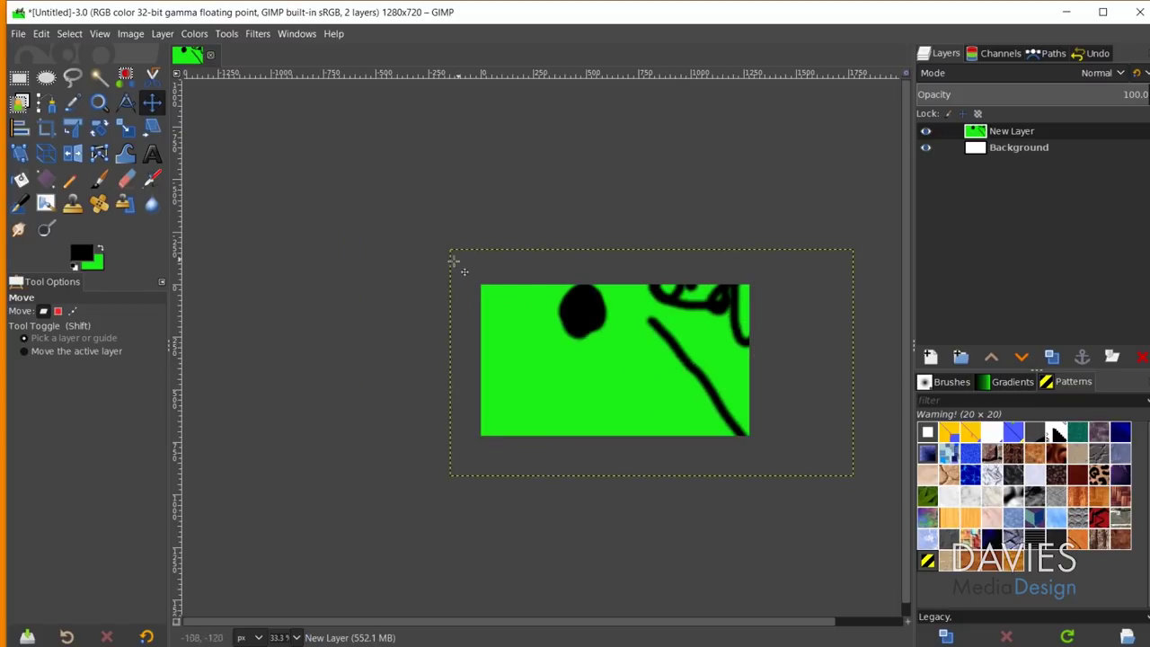
Compare the Background layer's boundary with that of the oversized painted layer.
click(1005, 146)
scroll(722, 400, up, 1)
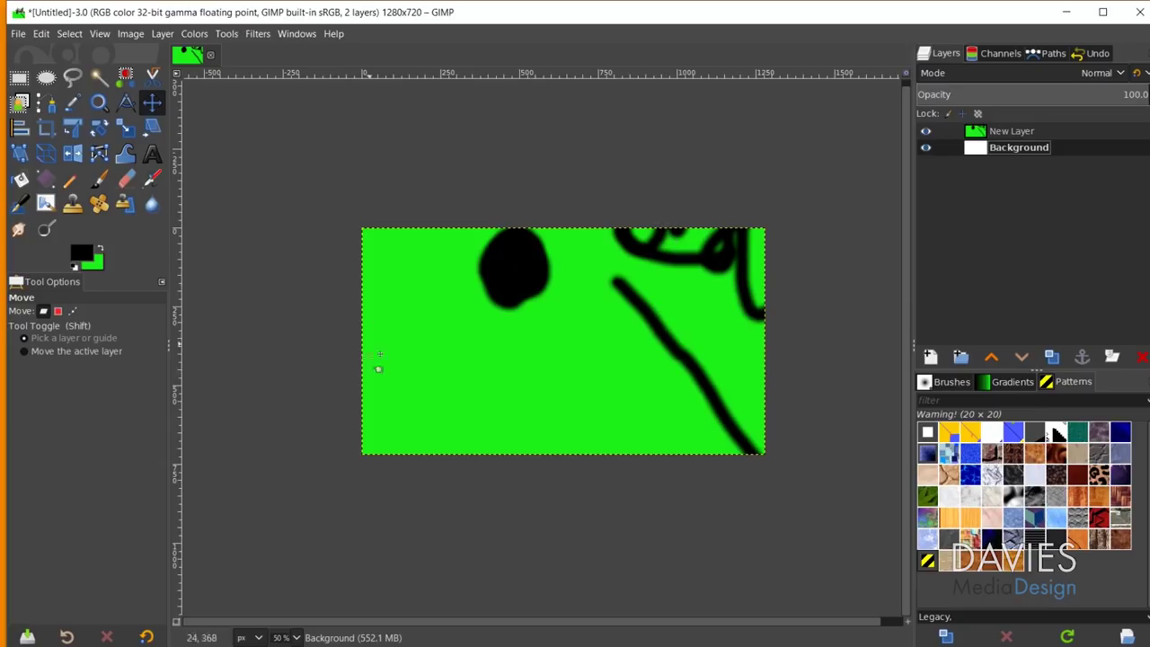
click(993, 135)
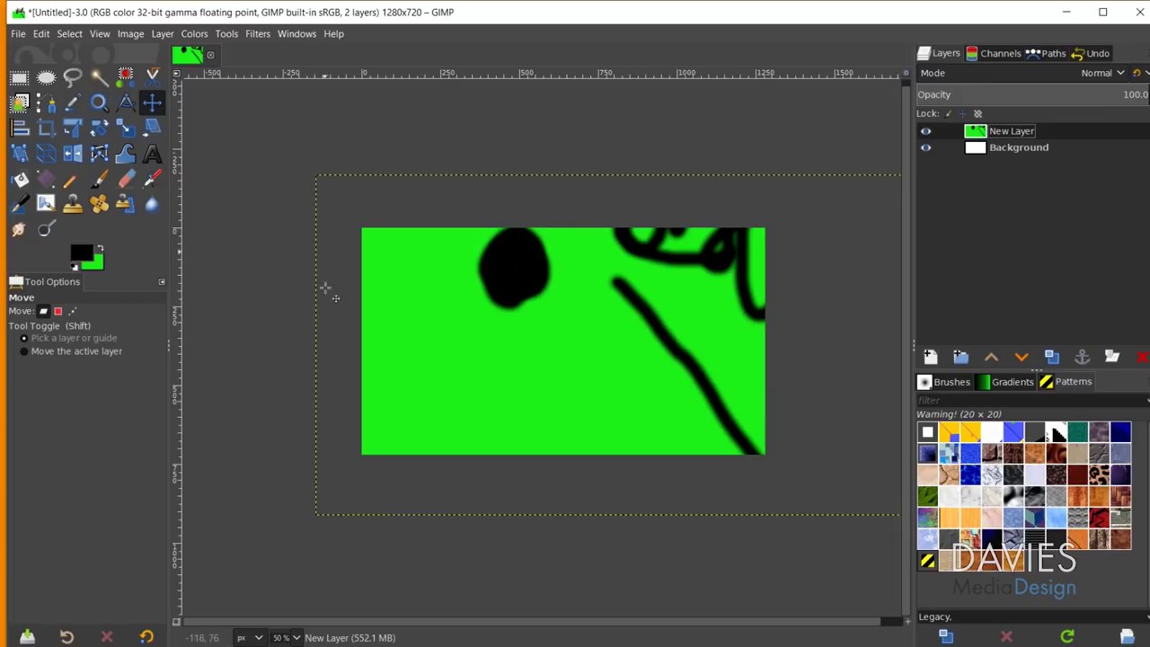
Delete the painted layer and create a 500 by 500 px layer filled with the Foreground color.
click(1141, 357)
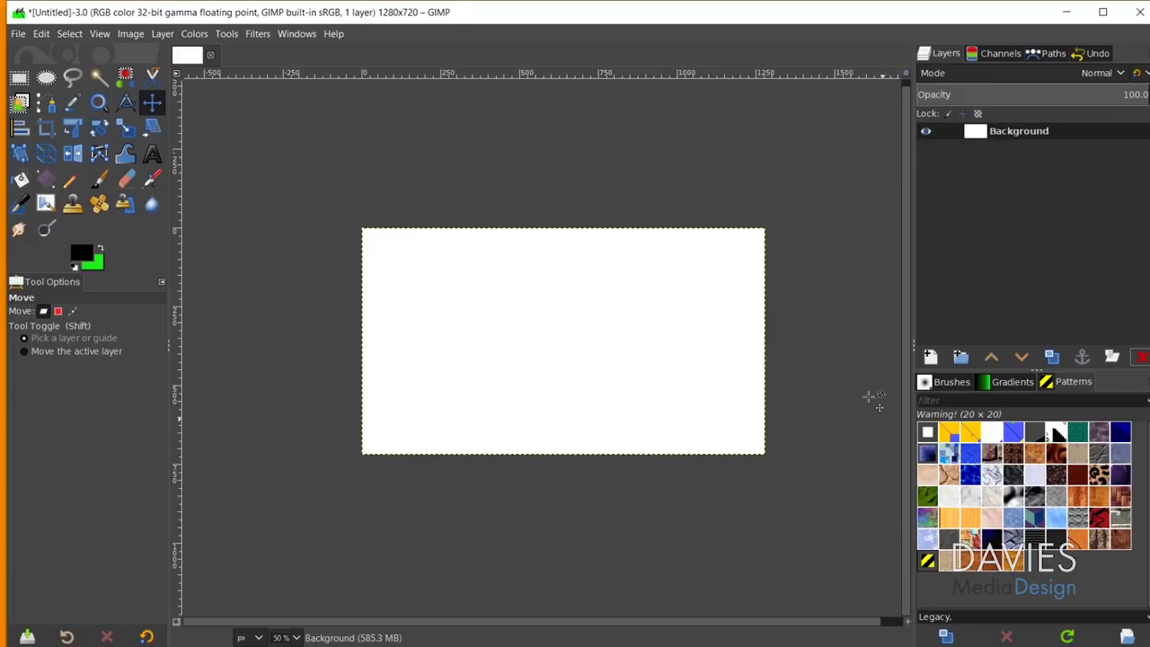
click(931, 359)
drag(877, 194, 591, 131)
double_click(561, 349)
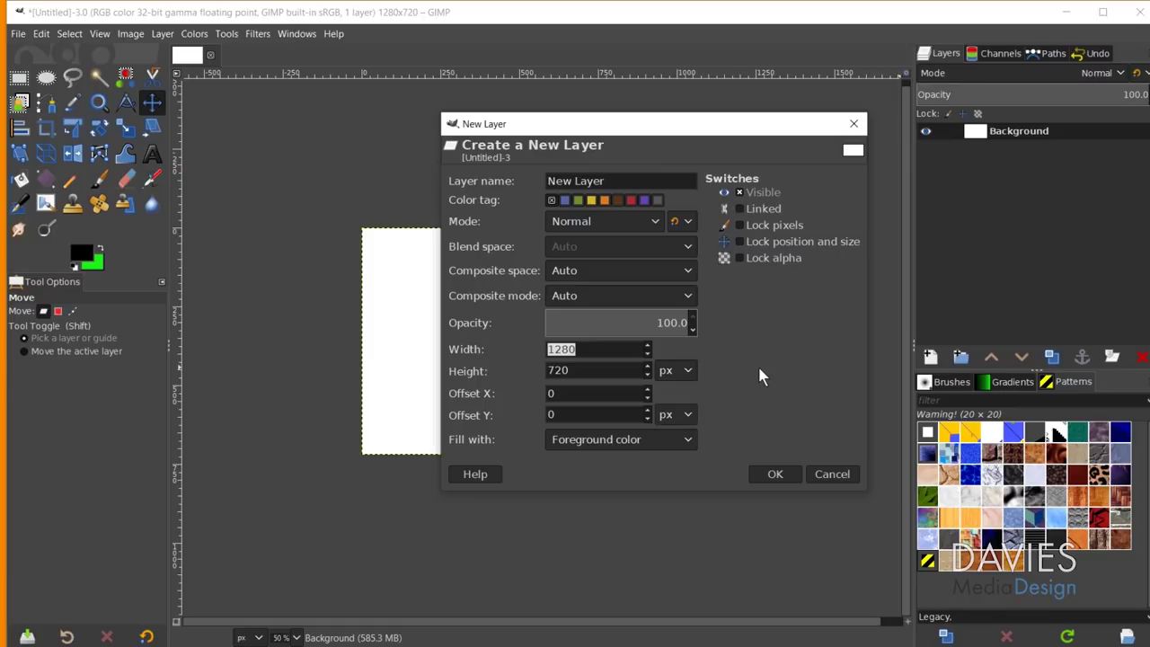
text(500)
key(Tab)
text(500)
click(778, 475)
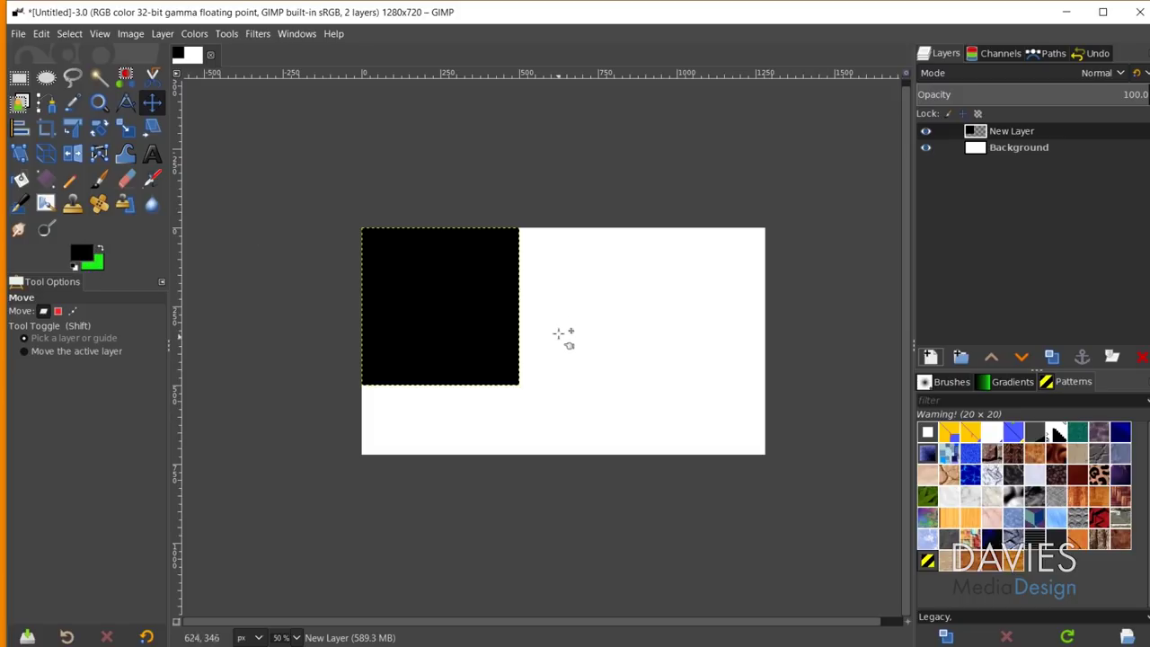
Move the black square layer toward the middle of the canvas, and delete the layer.
drag(437, 300, 584, 310)
key(ctrl+z)
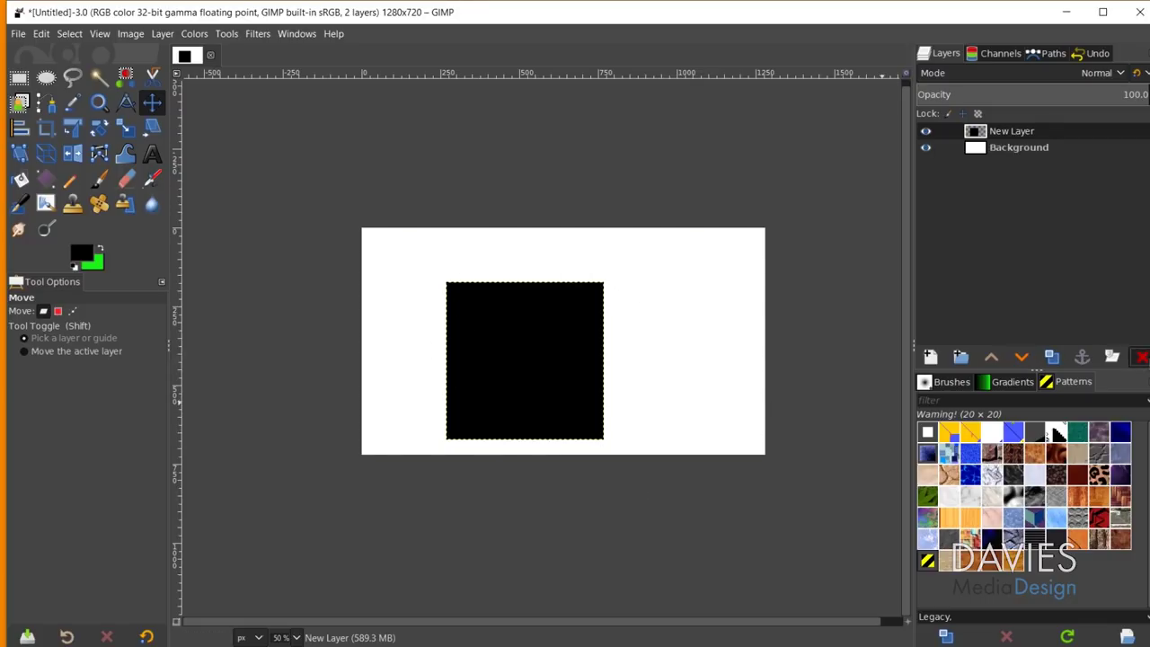
click(1139, 357)
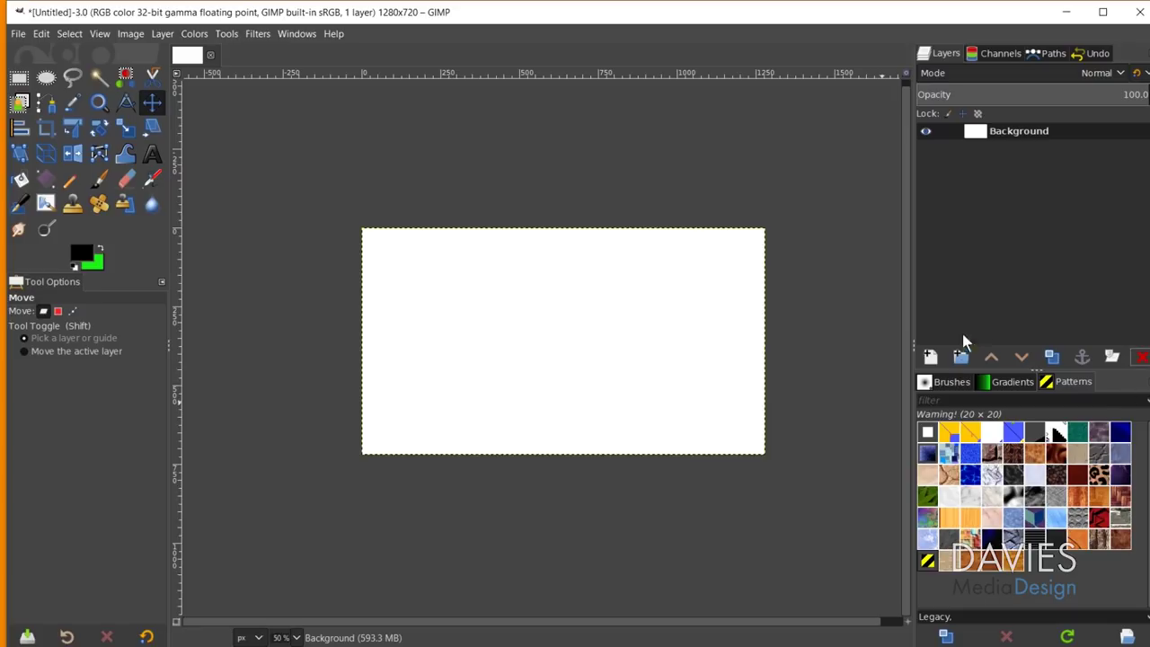
Create a 1280 by 720 px layer filled with the Foreground color at Offset X 200 px, and delete it.
drag(935, 199, 654, 151)
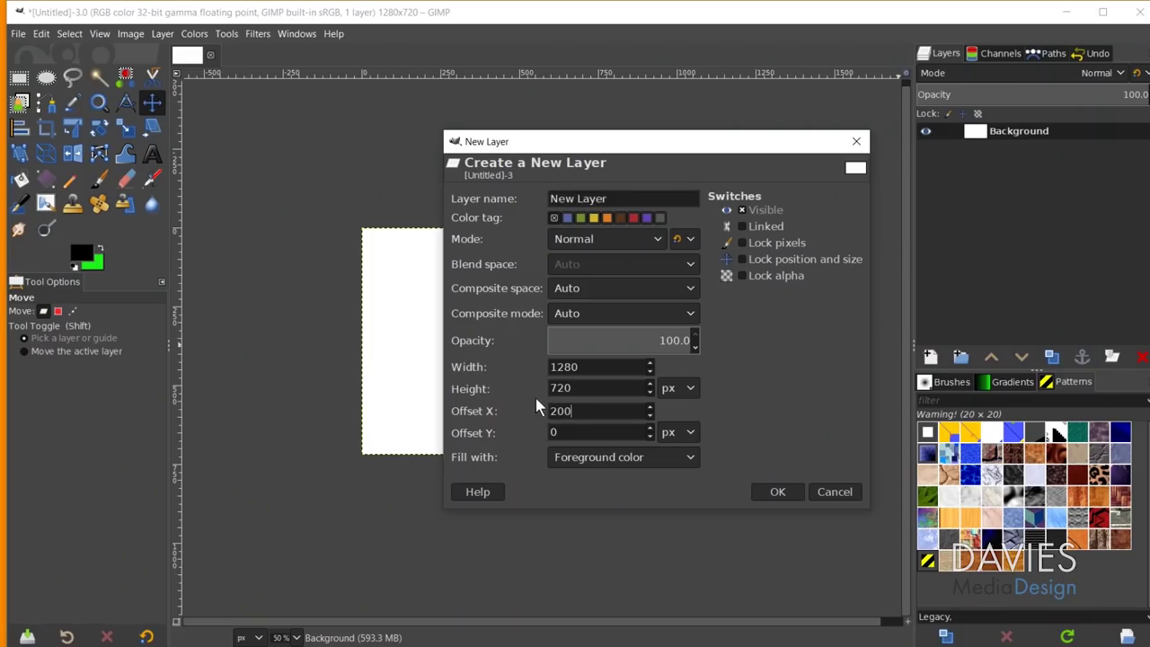
click(647, 435)
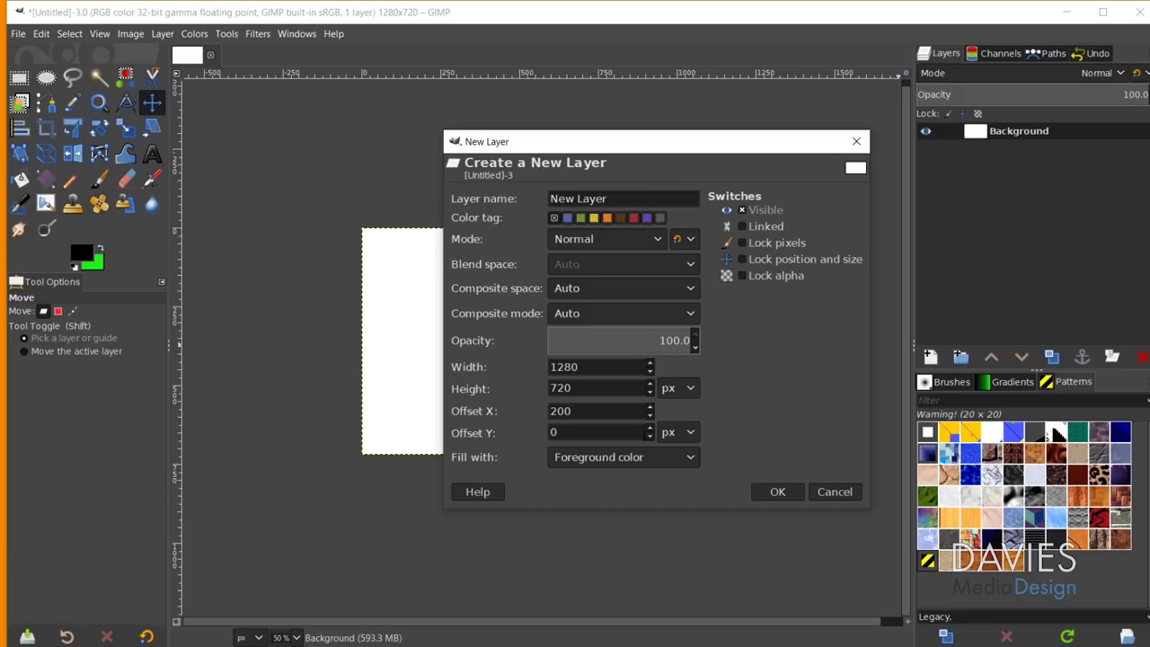
click(691, 432)
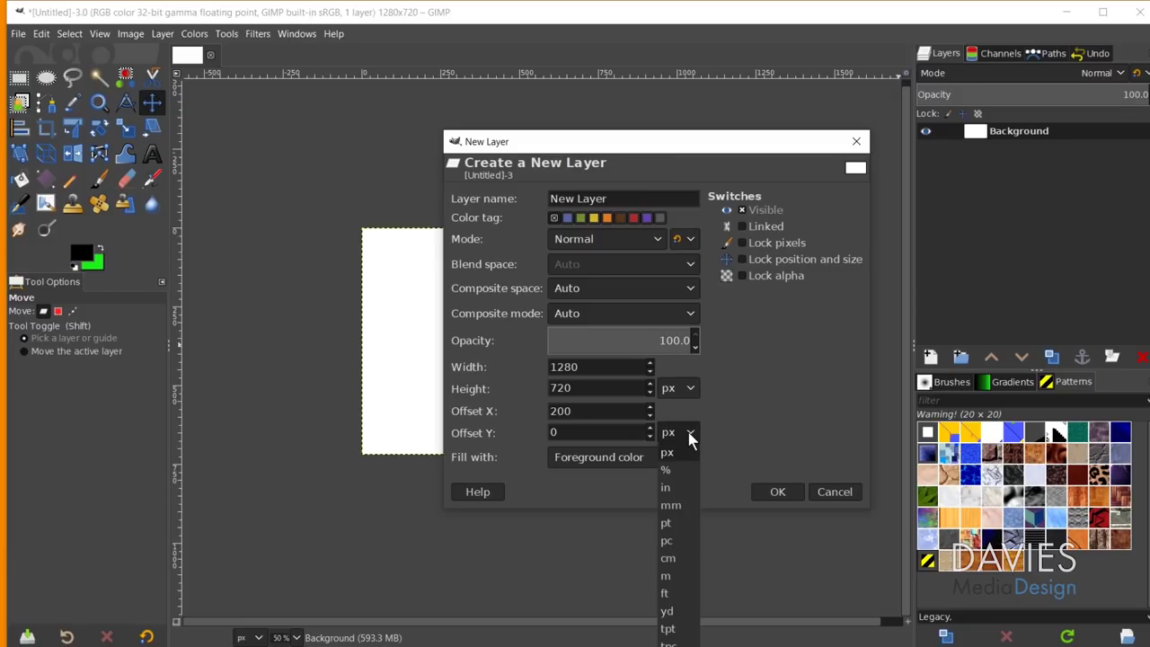
click(690, 435)
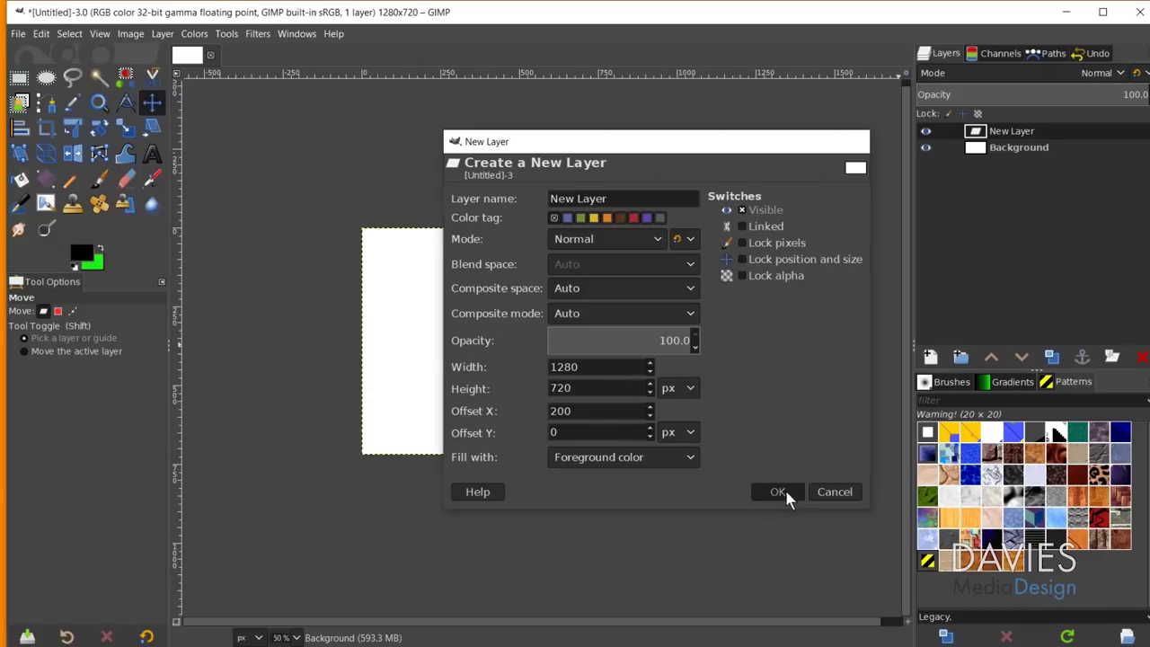
click(780, 492)
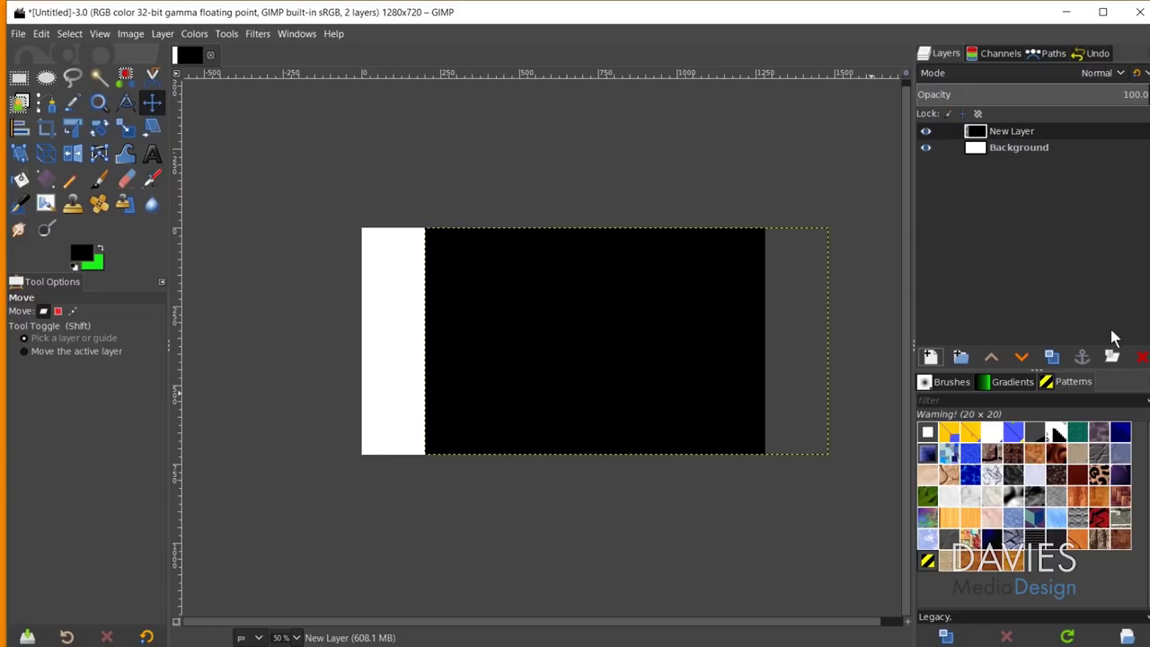
click(1141, 357)
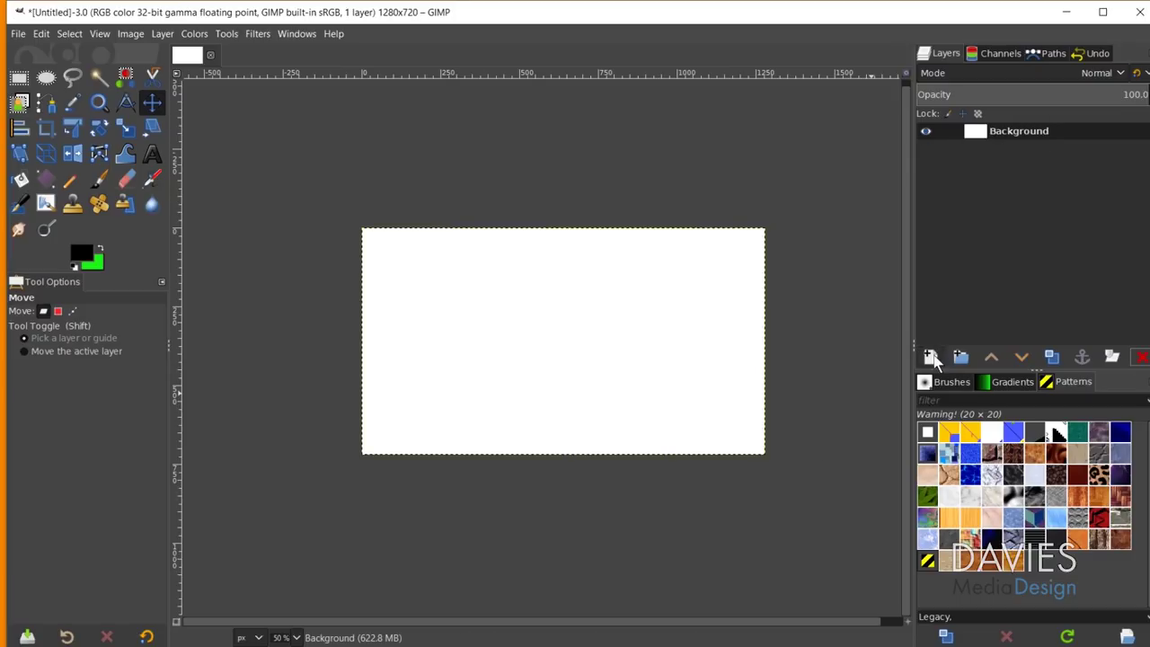
Create a Foreground-color layer with Offset X 0 and Offset Y 200 px, and delete it.
click(931, 357)
drag(954, 197, 656, 148)
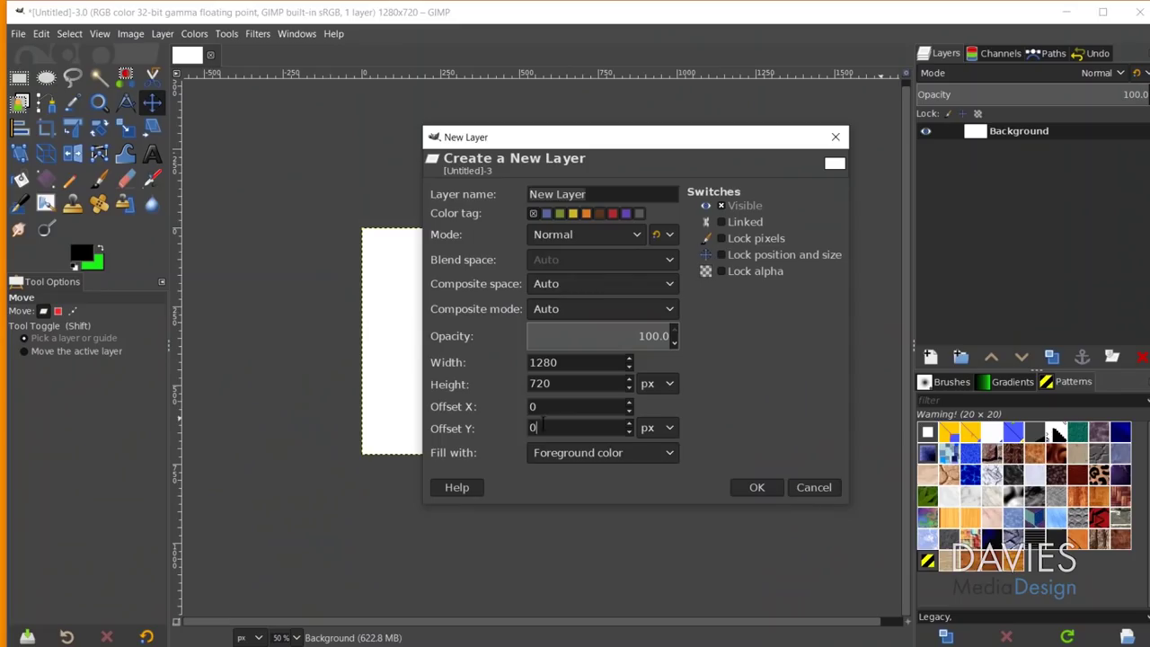
double_click(525, 428)
text(200)
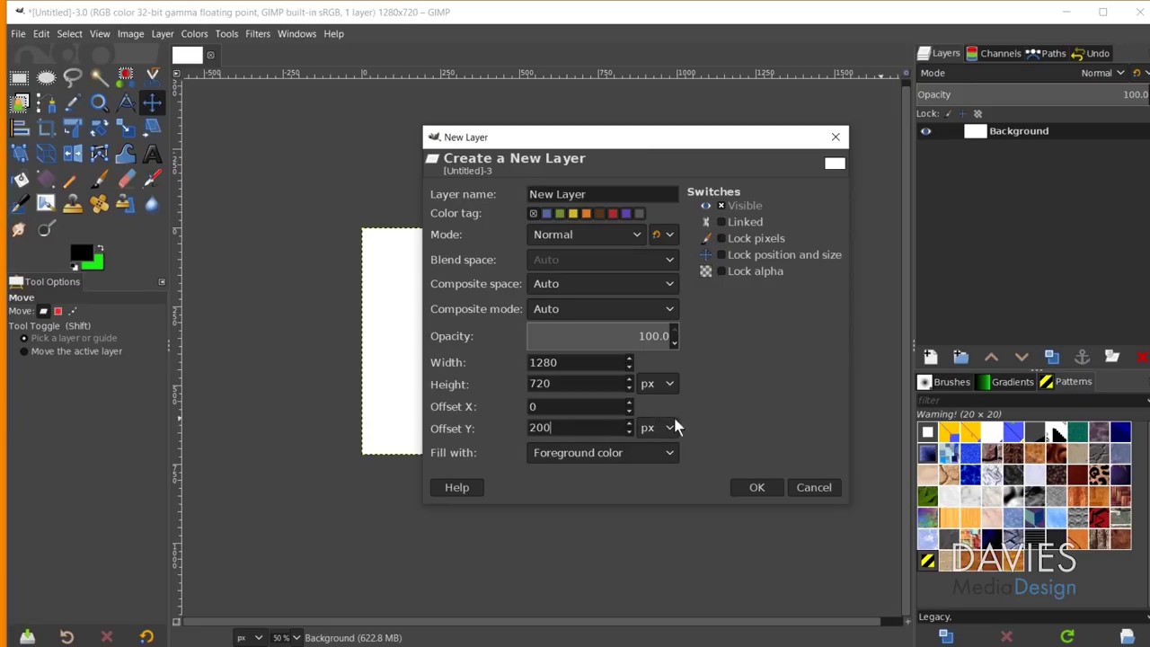
click(760, 486)
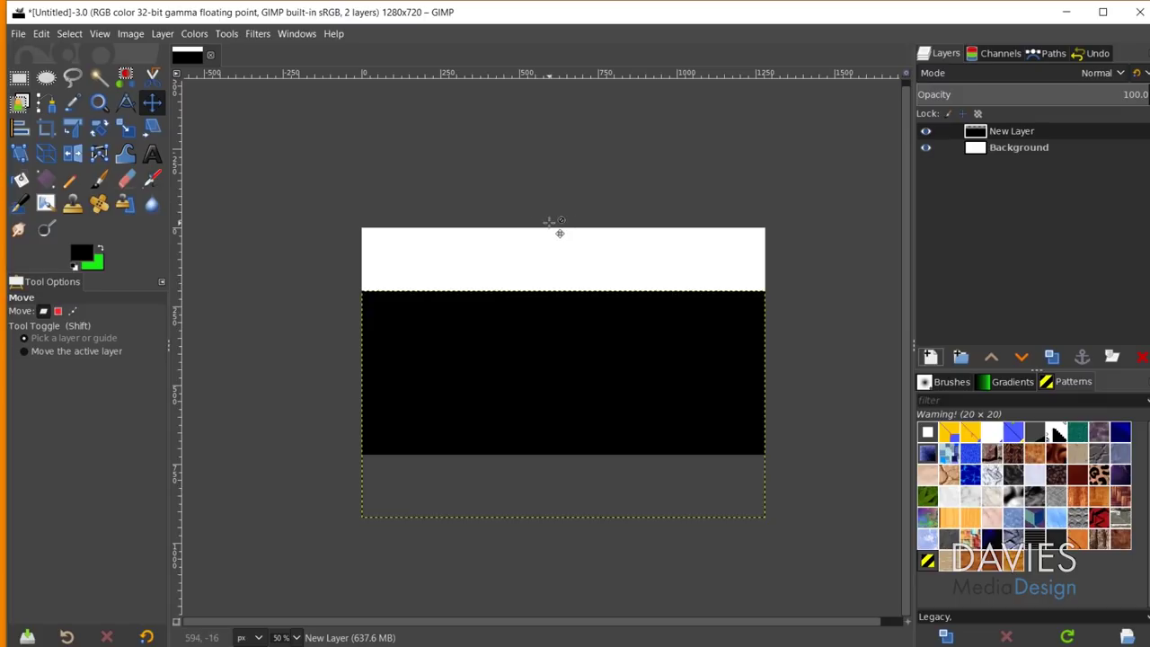
click(1142, 357)
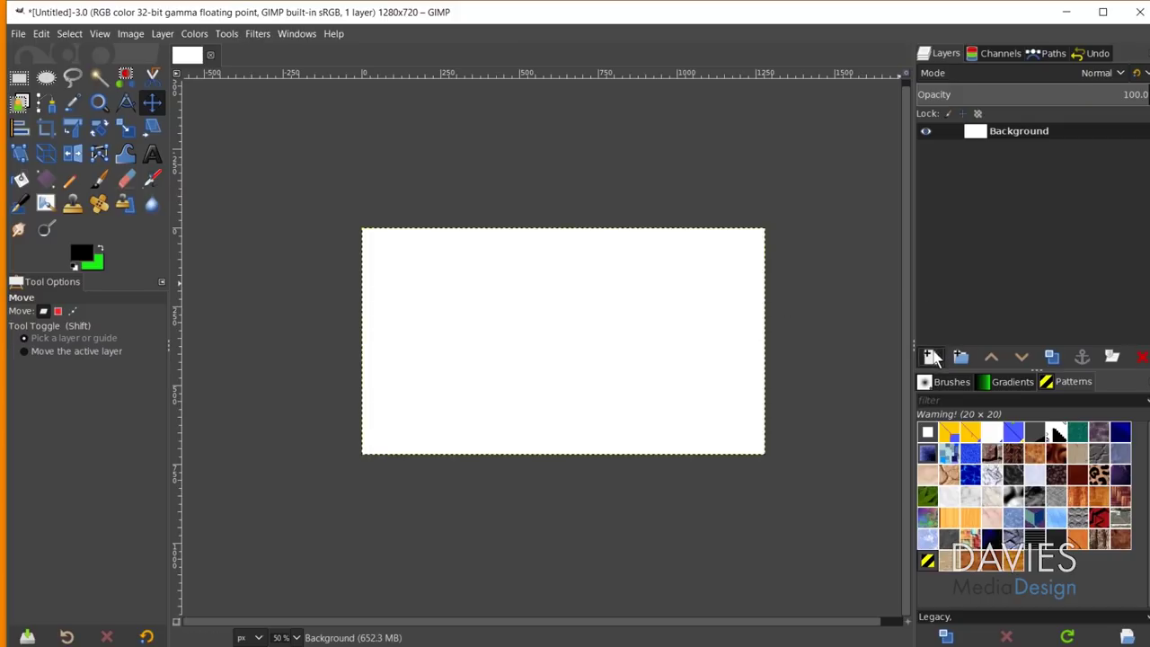
Start another new layer, try Background color as its fill, and set the fill to Pattern.
click(933, 356)
drag(932, 197, 638, 133)
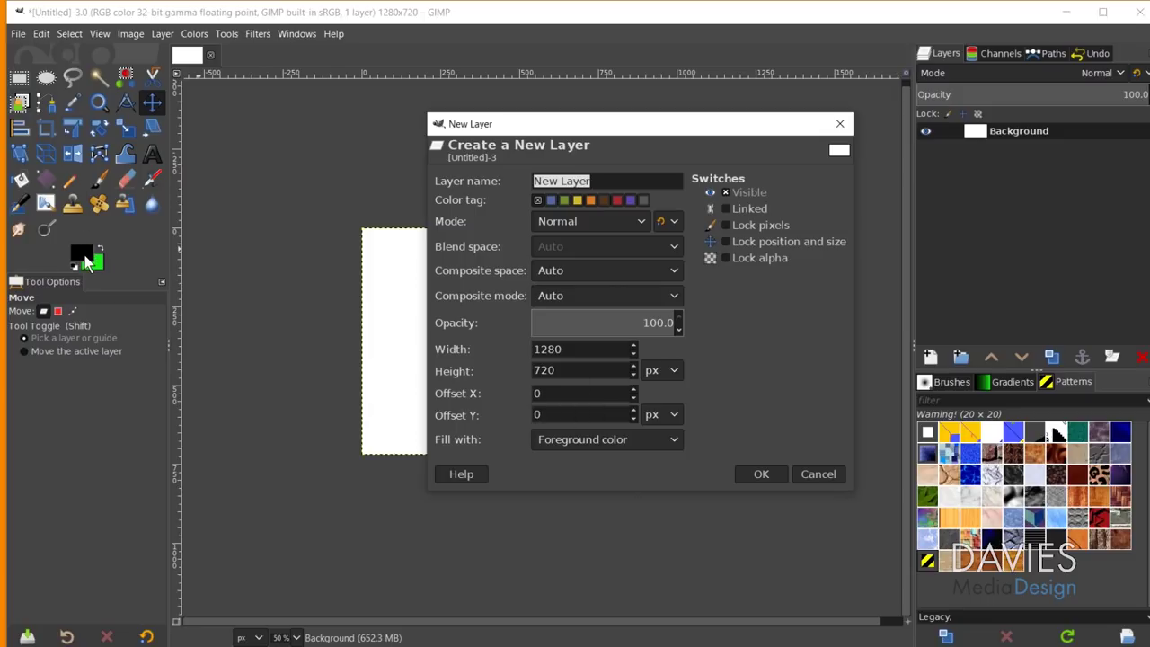
click(579, 439)
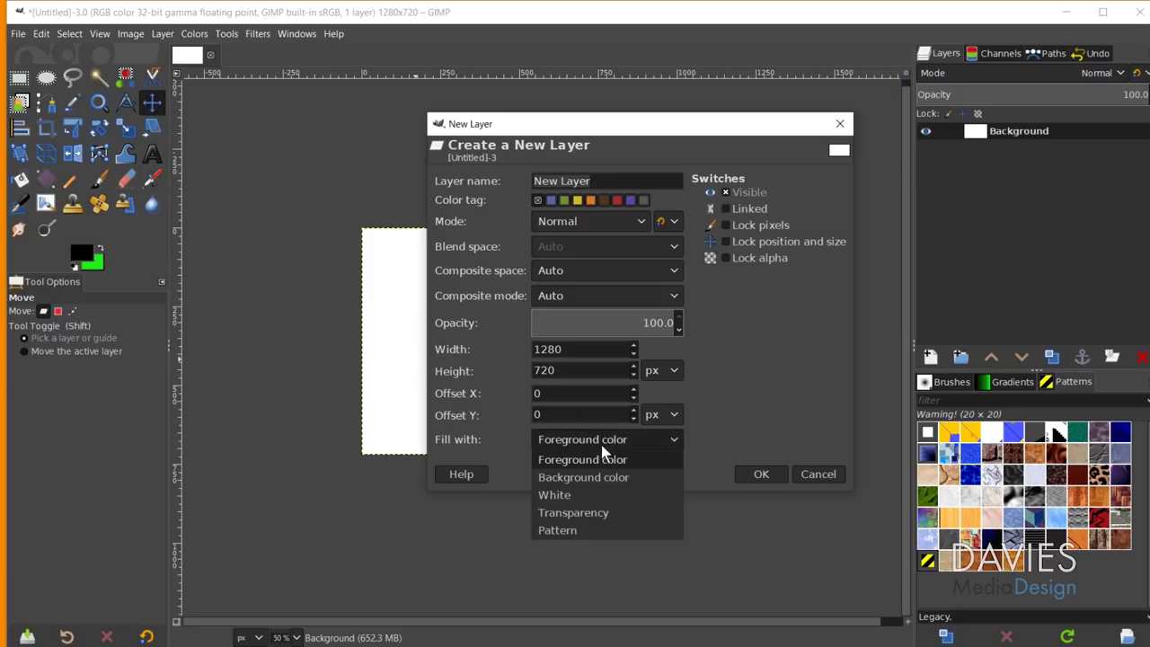
click(611, 477)
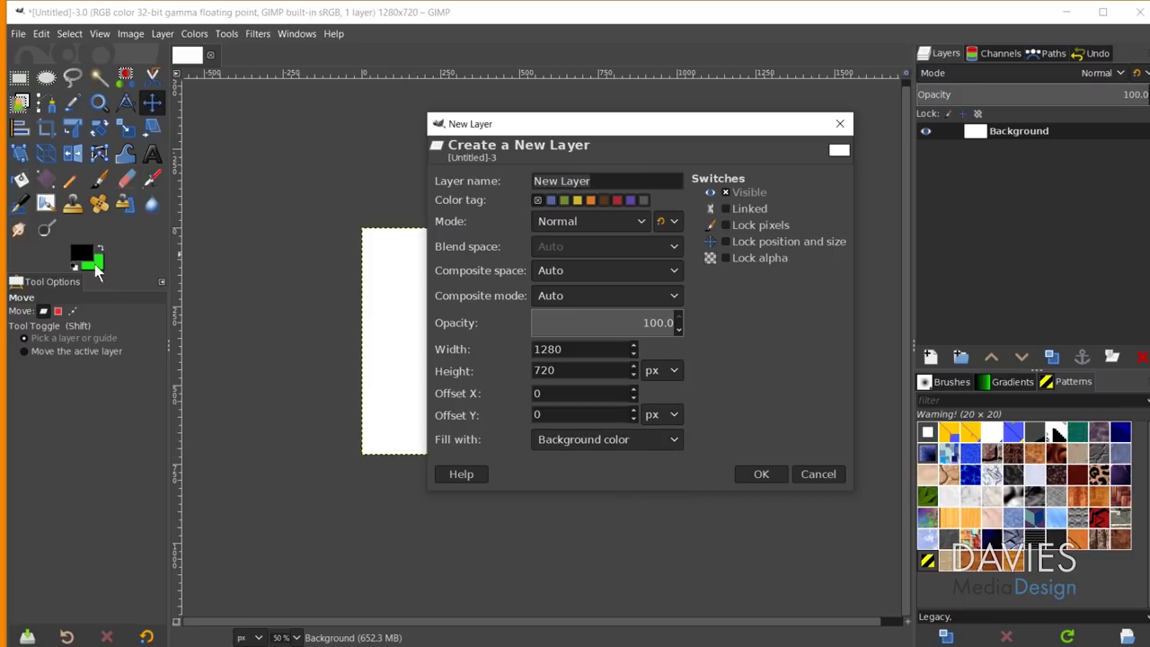
click(578, 440)
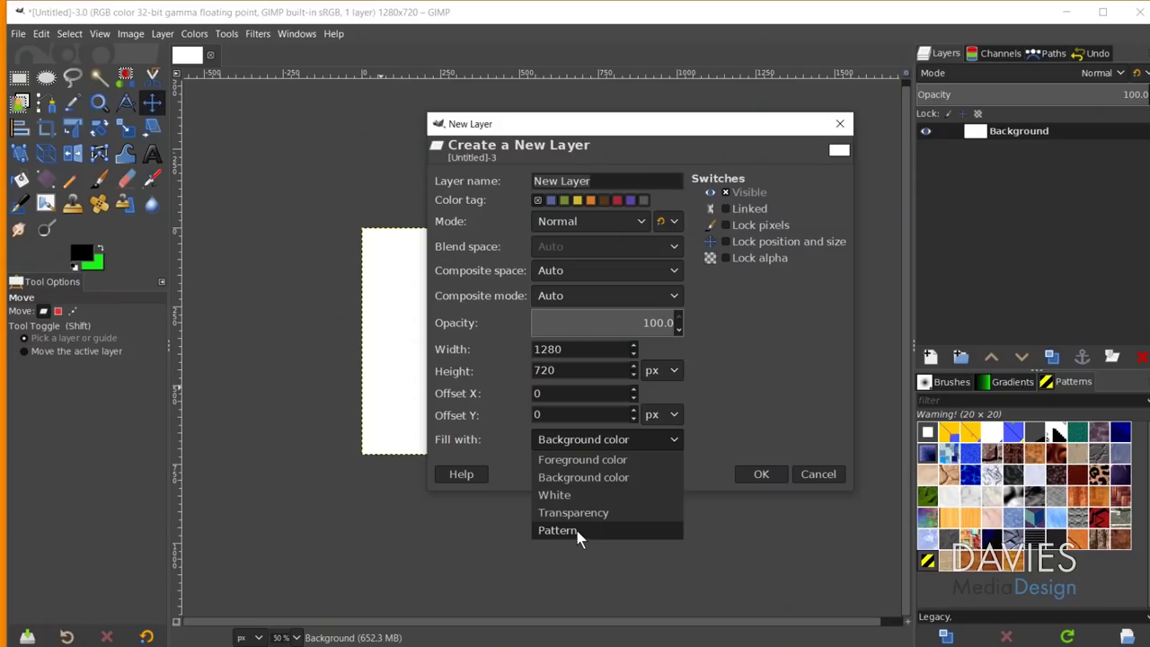
click(577, 530)
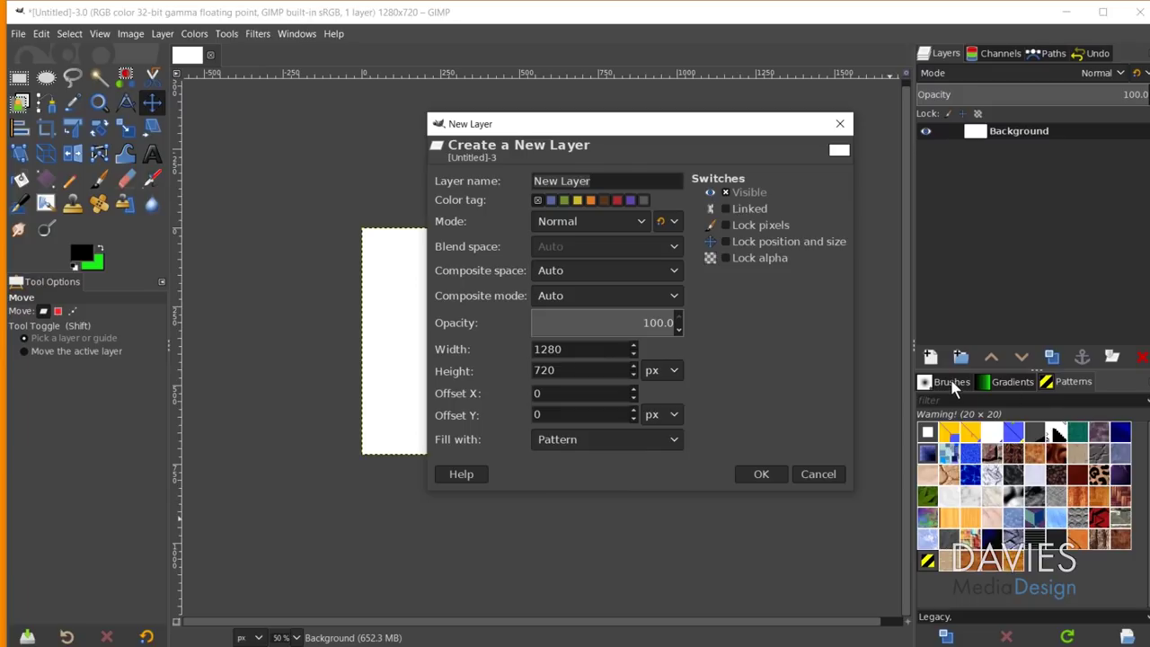
Select the Leopard pattern from the Patterns dialog and create the pattern-filled layer.
click(1022, 384)
click(1071, 384)
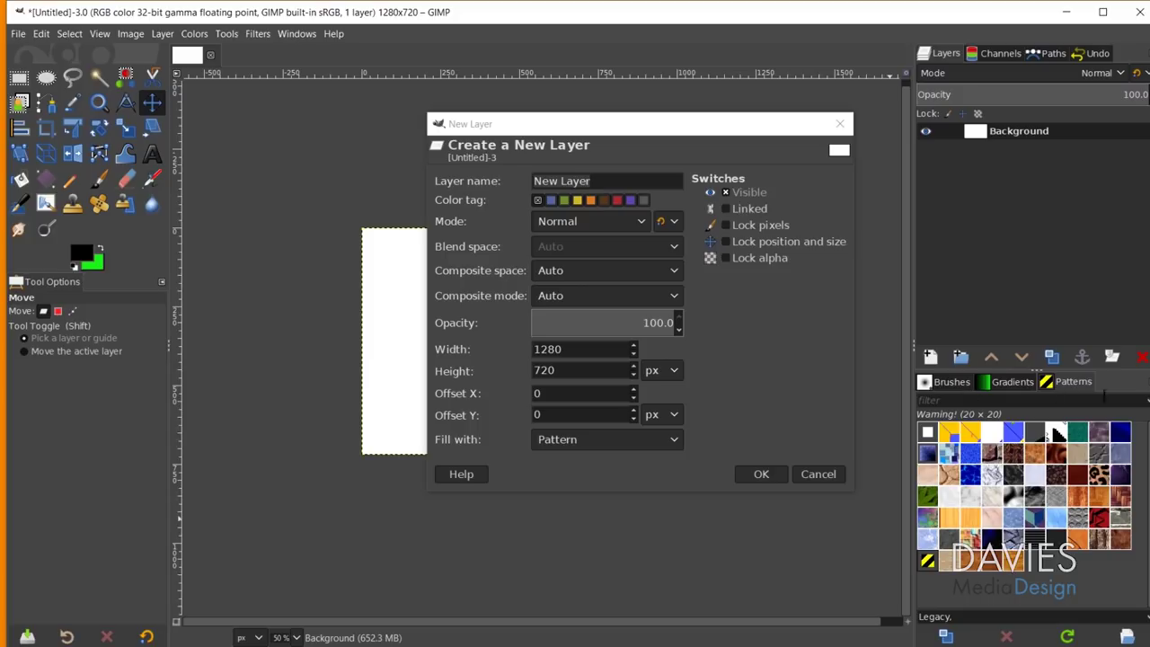
click(295, 33)
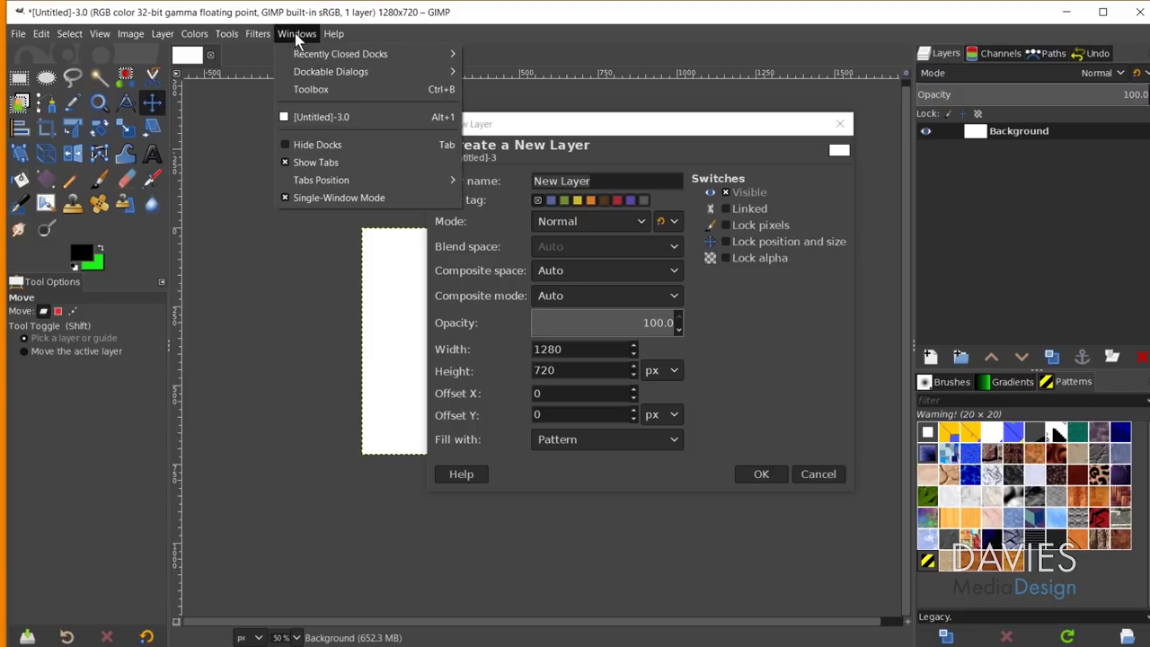
mouse_move(300, 75)
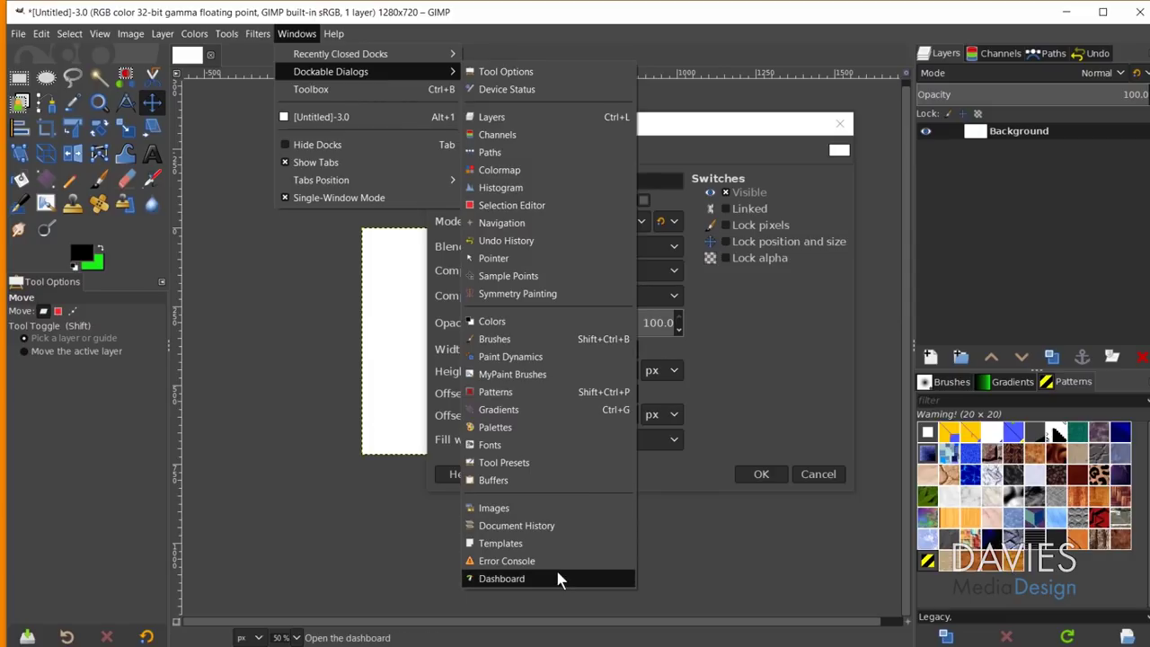
click(528, 395)
click(1101, 476)
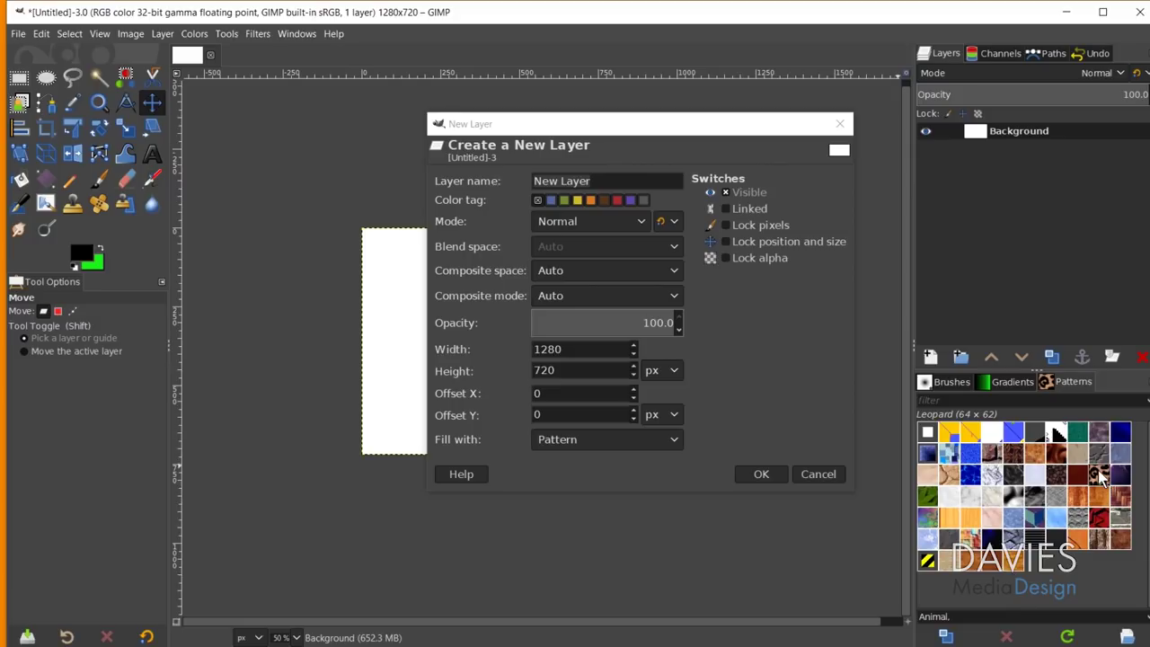
click(764, 475)
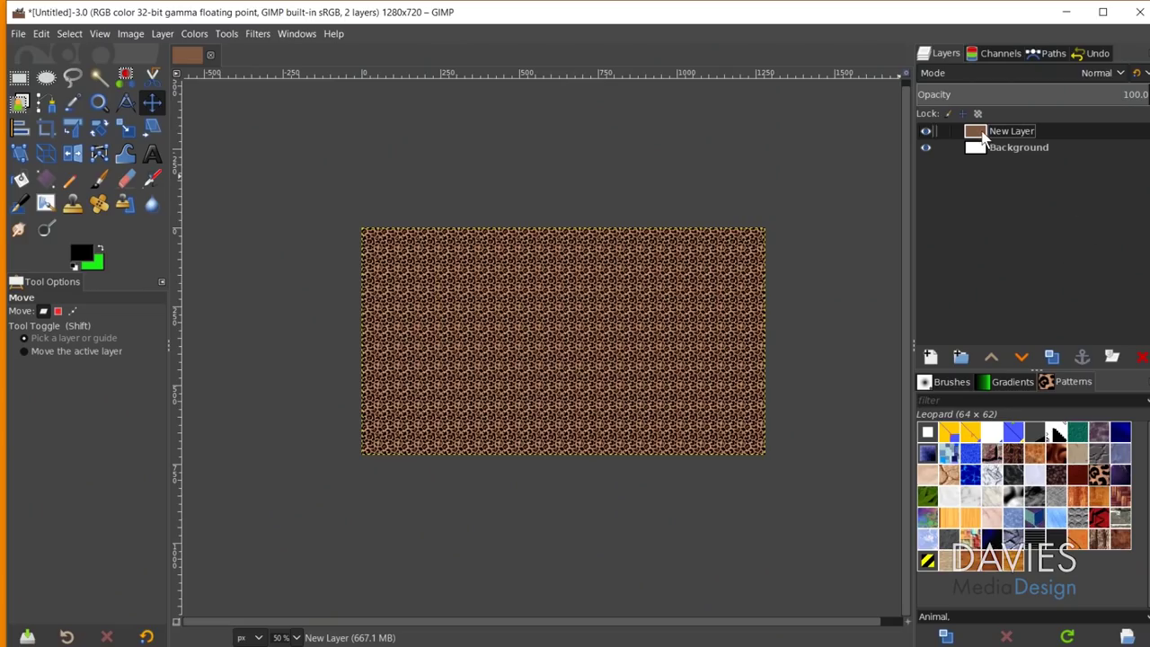
Examine the Leopard layer's editable attributes and its available composite space and composite mode options.
right_click(983, 135)
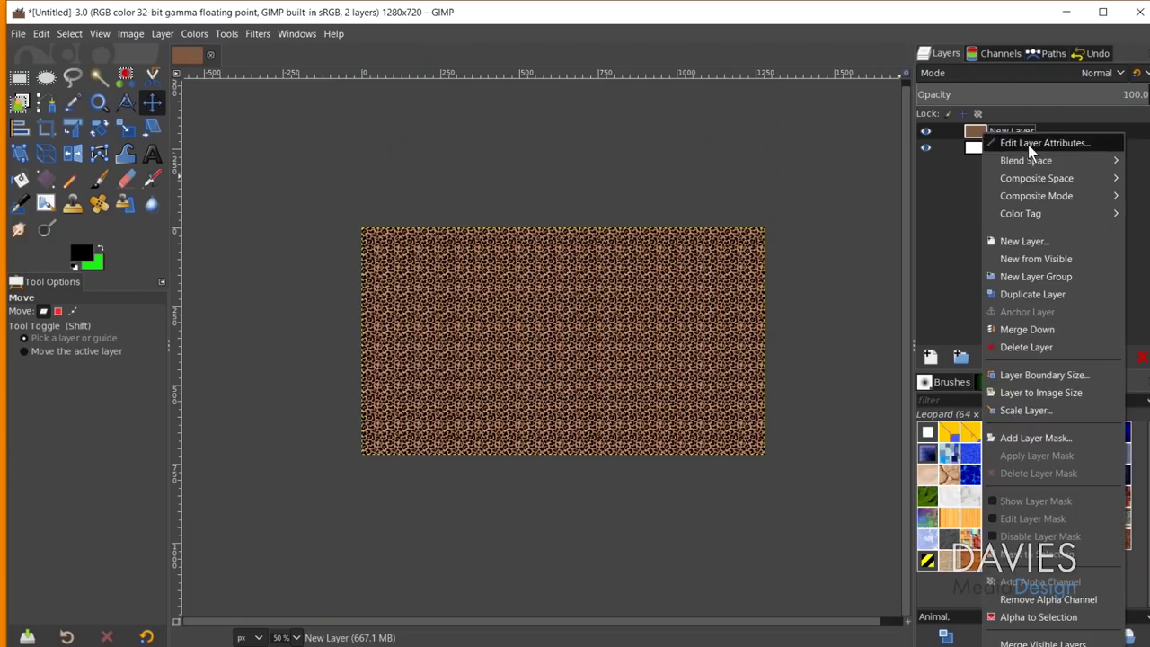
key(Escape)
drag(1013, 27, 752, 112)
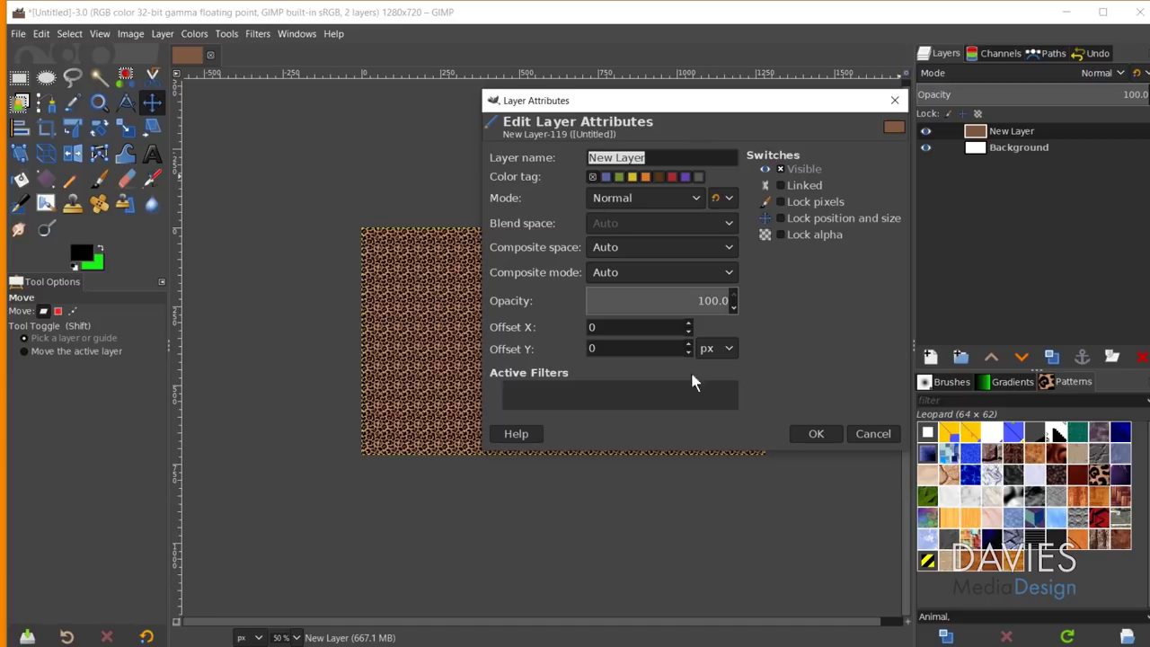
click(895, 100)
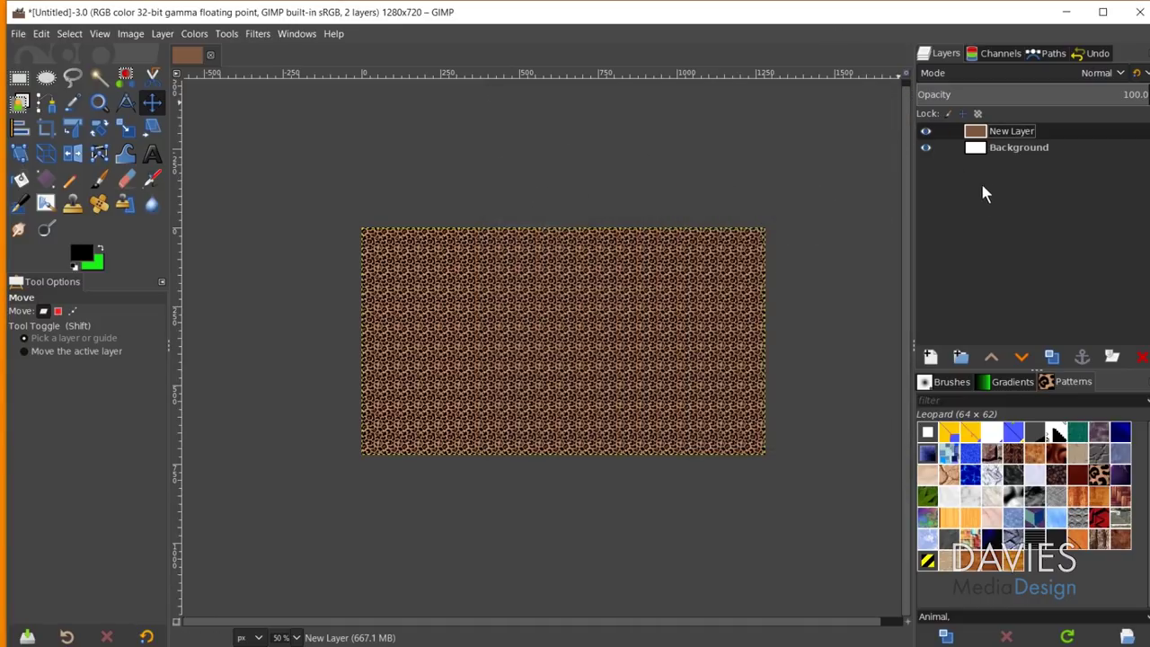
right_click(980, 134)
mouse_move(1046, 185)
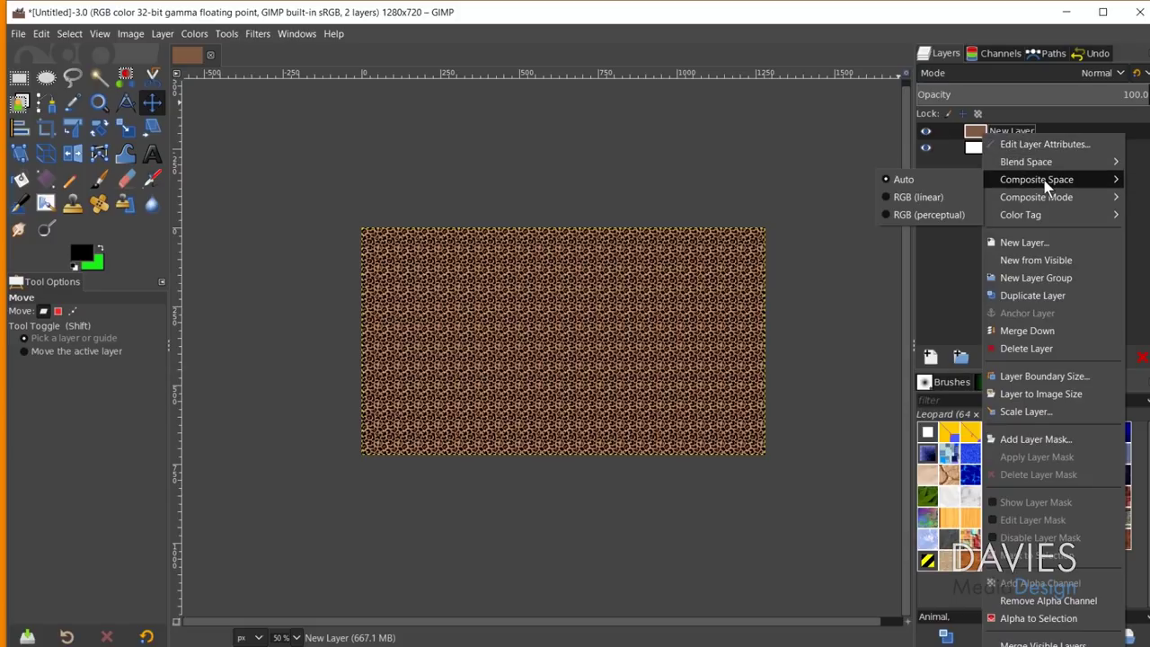
mouse_move(1073, 198)
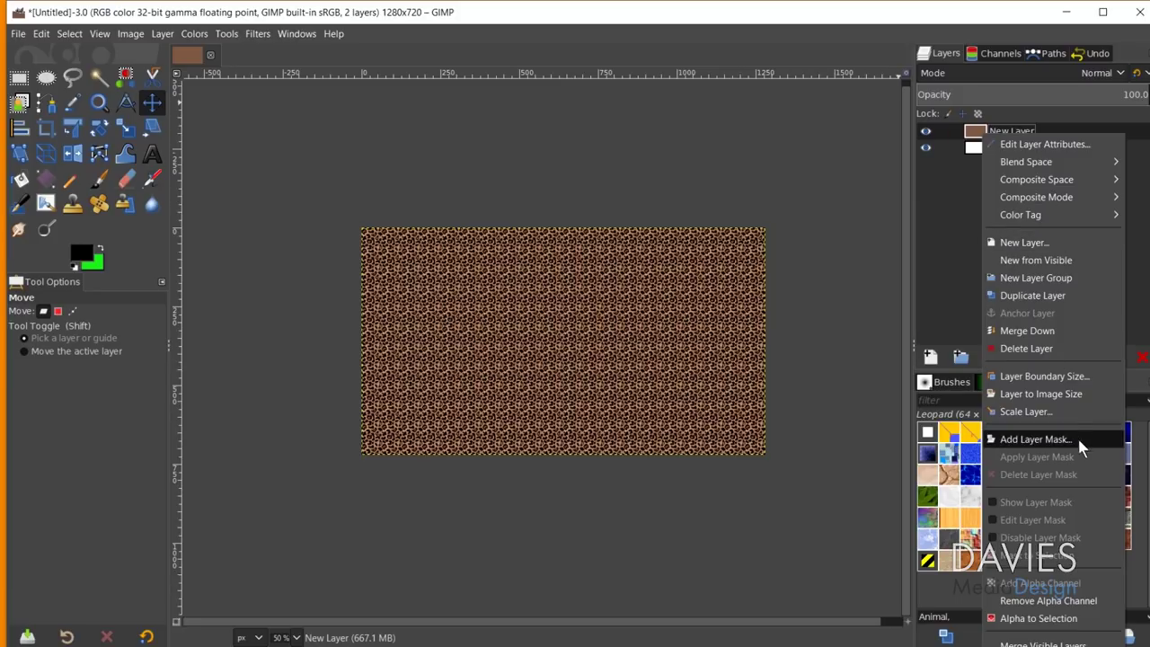
click(971, 137)
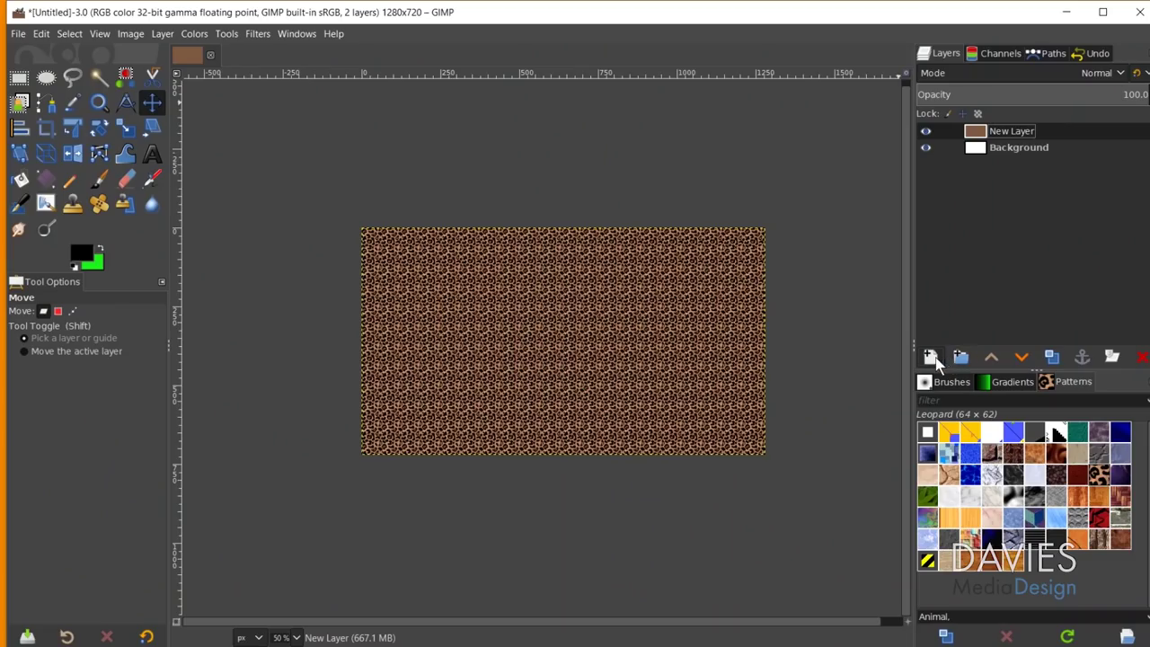
Toggle the existing pattern layer's visibility and create a second Leopard-filled layer with the Visible switch off.
click(931, 357)
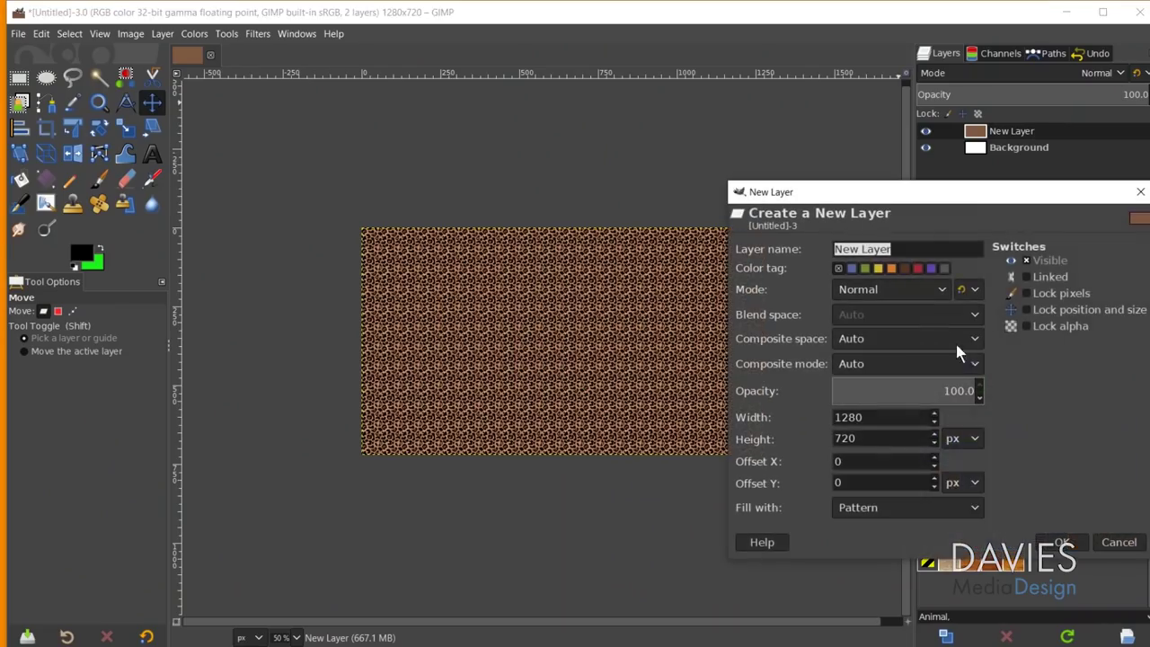
drag(987, 198, 718, 110)
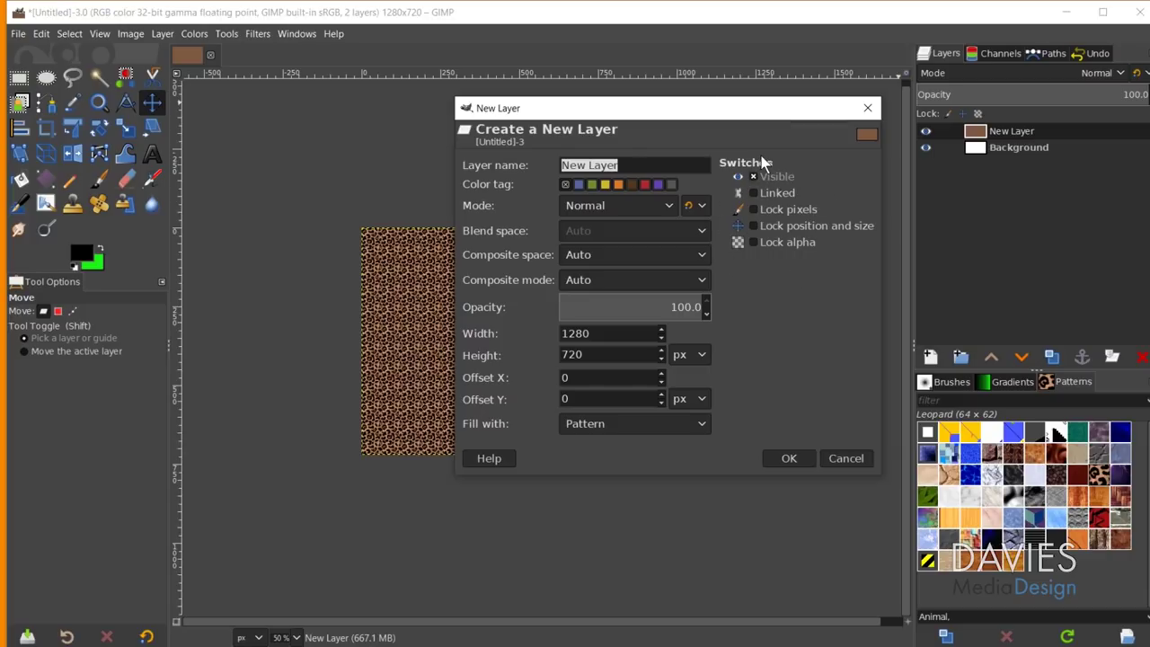
click(928, 134)
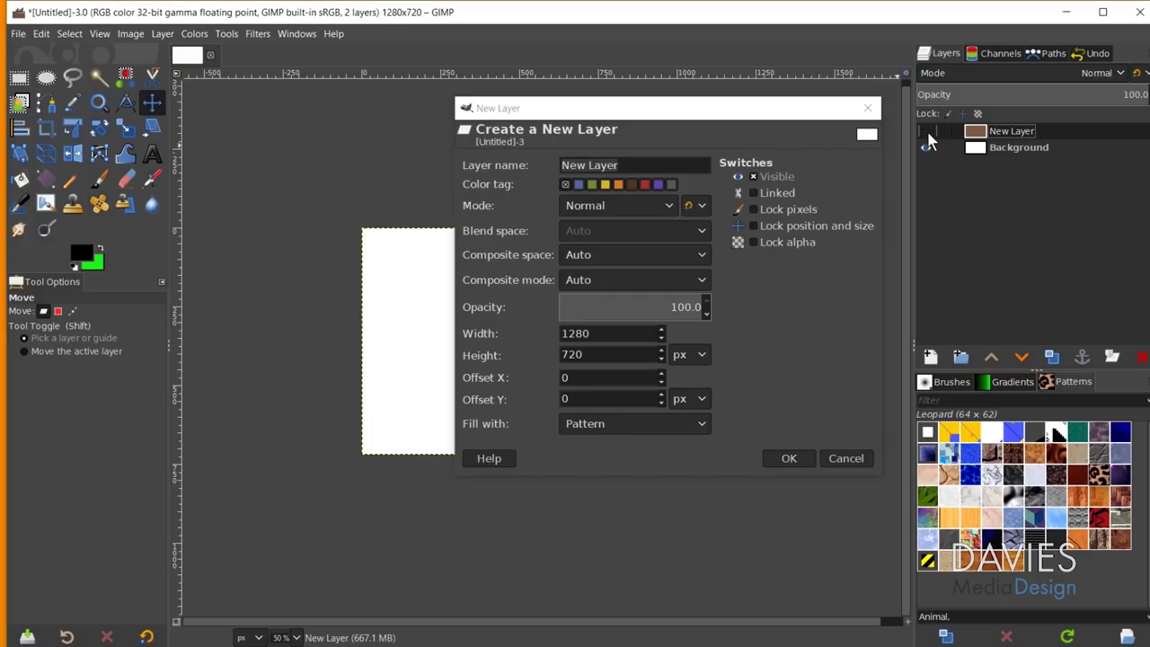
click(928, 135)
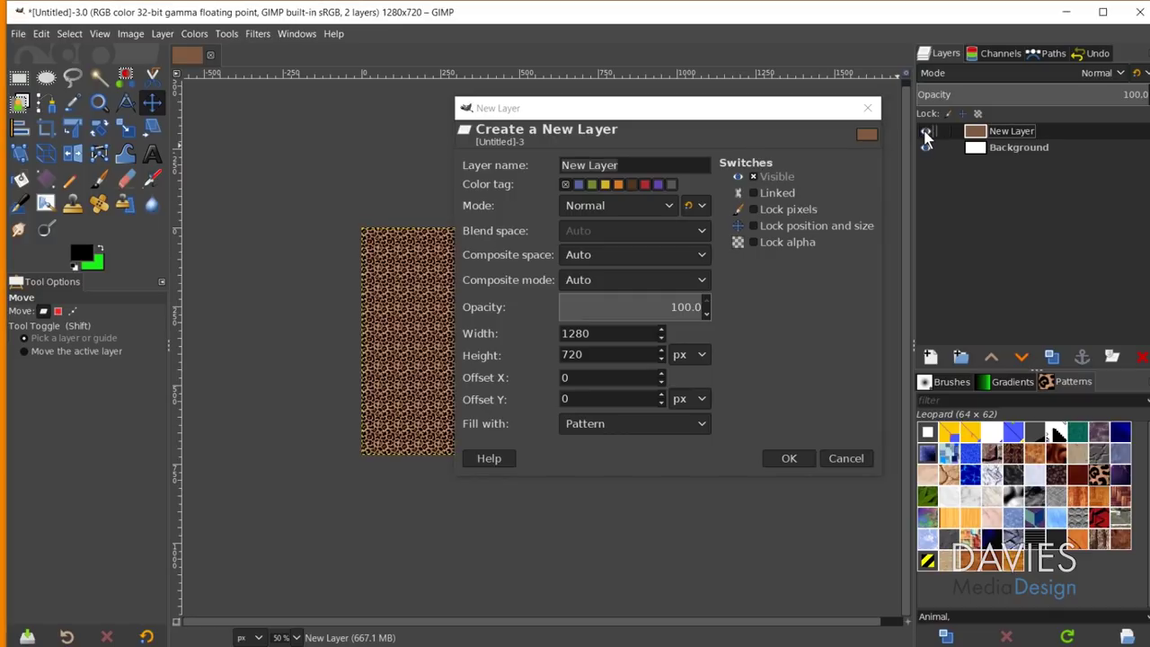
click(754, 176)
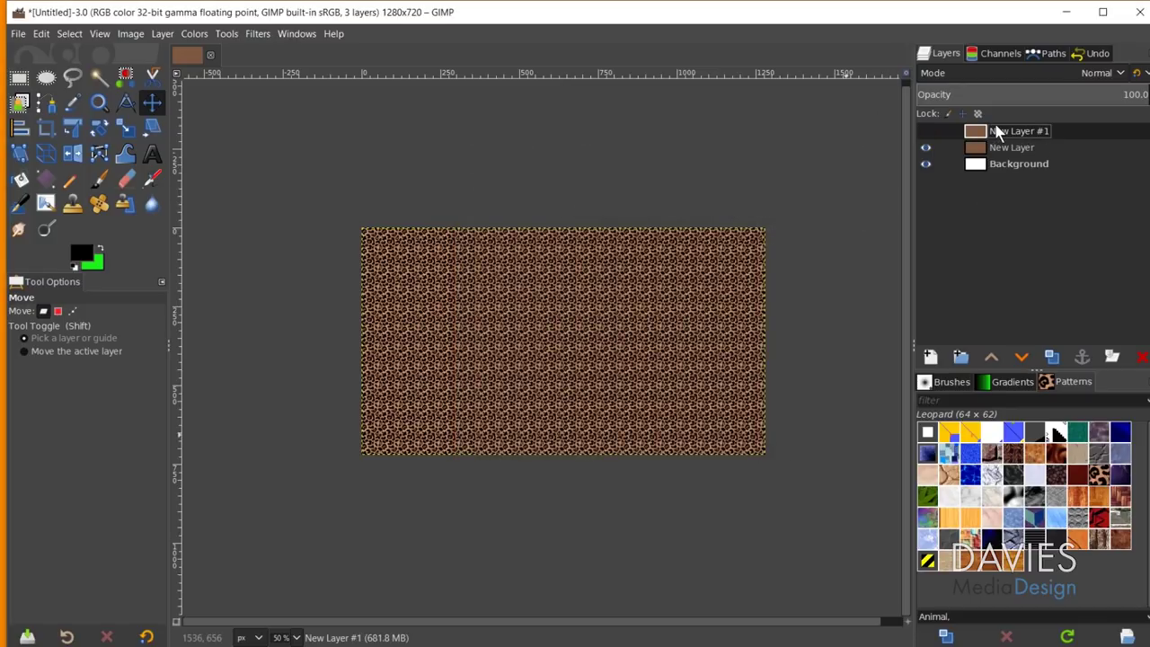
Hide the first pattern layer and show the second one, and delete both pattern layers.
click(926, 148)
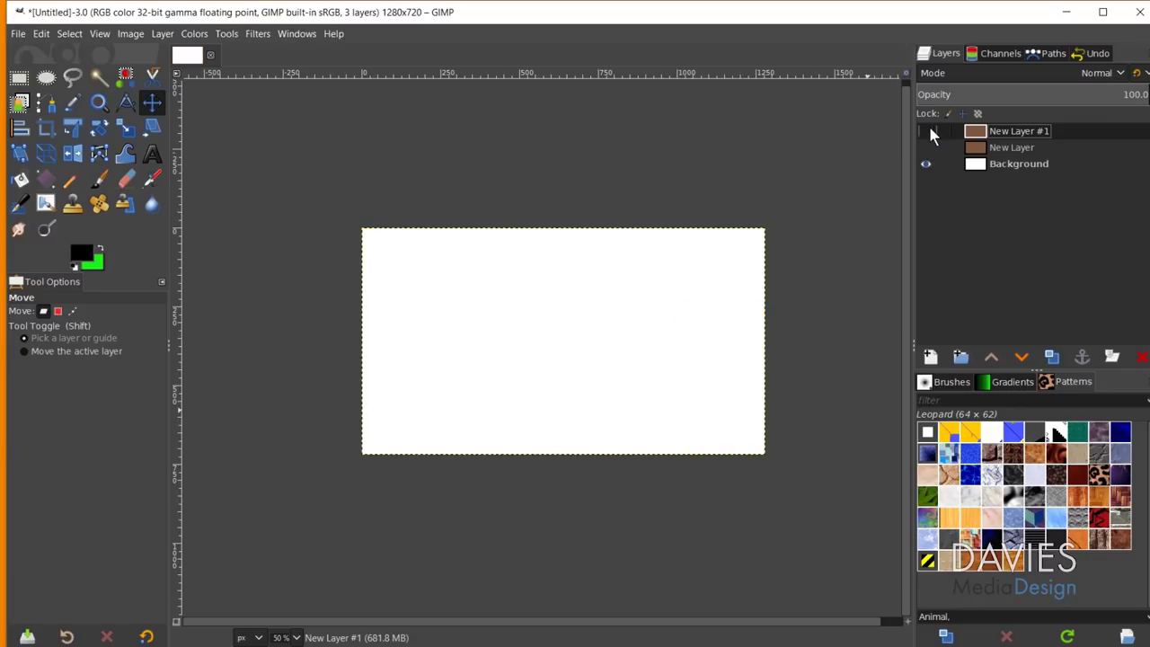
click(927, 133)
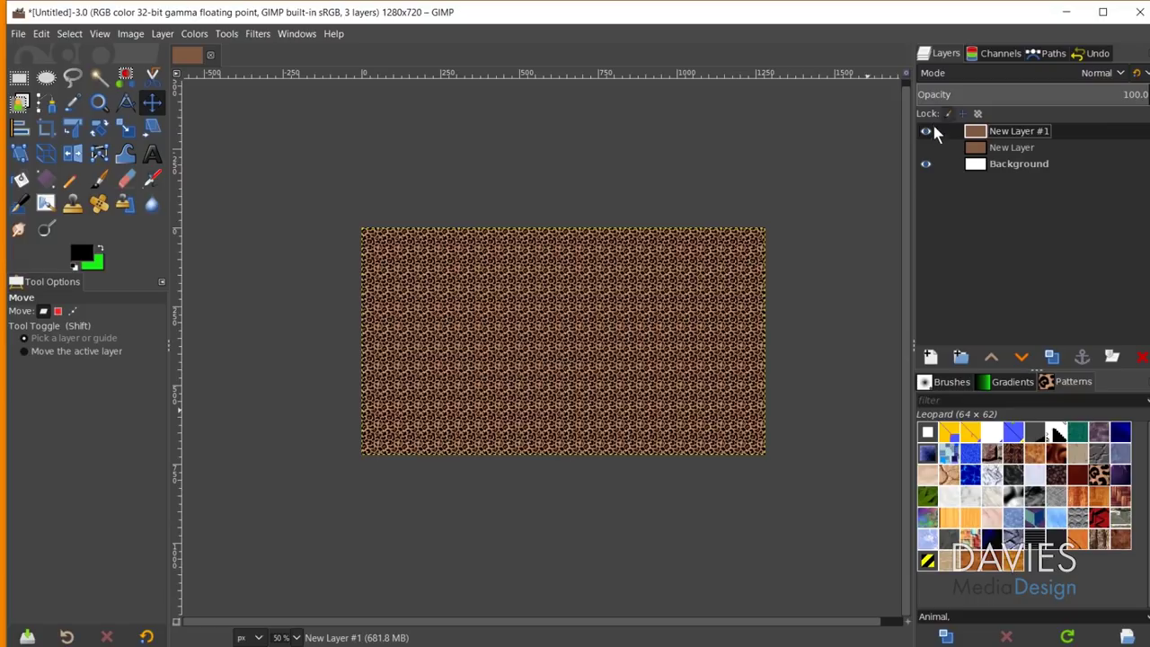
click(1142, 357)
click(1142, 356)
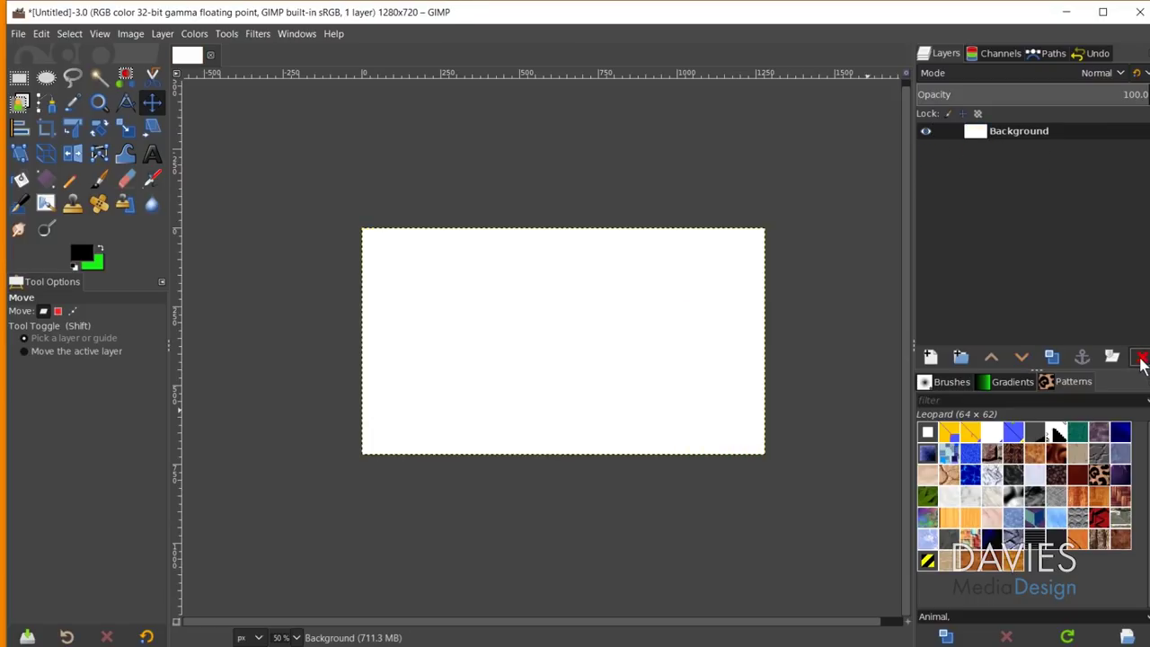
Start a new pattern-filled layer with the Linked switch enabled.
double_click(934, 301)
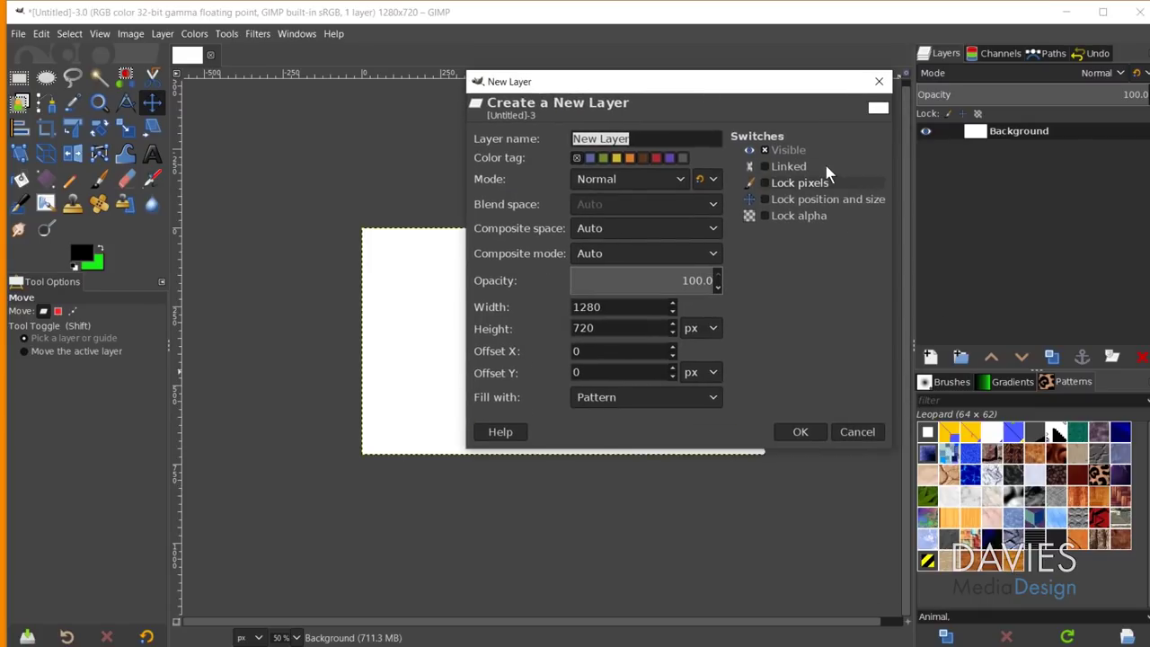
click(764, 167)
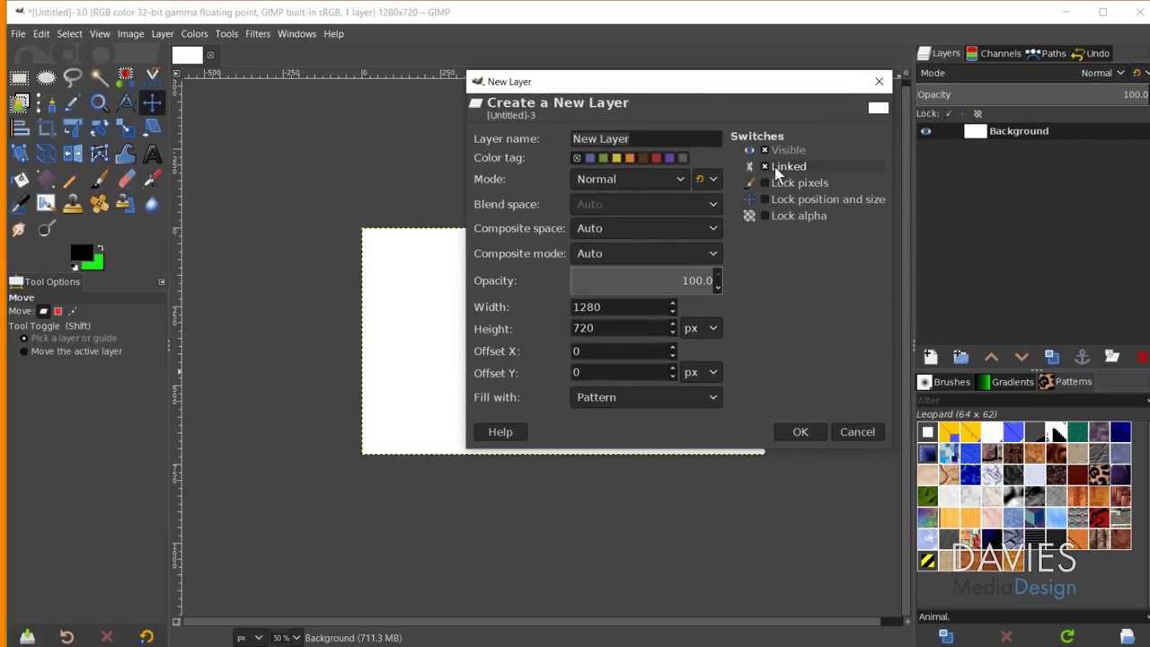